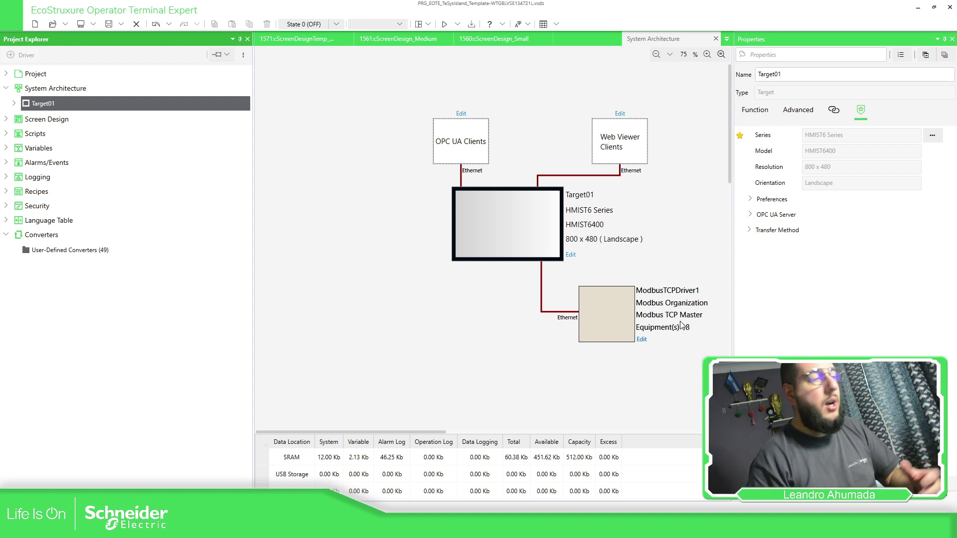
{"action": "left_click", "coordinate": [642, 341]}
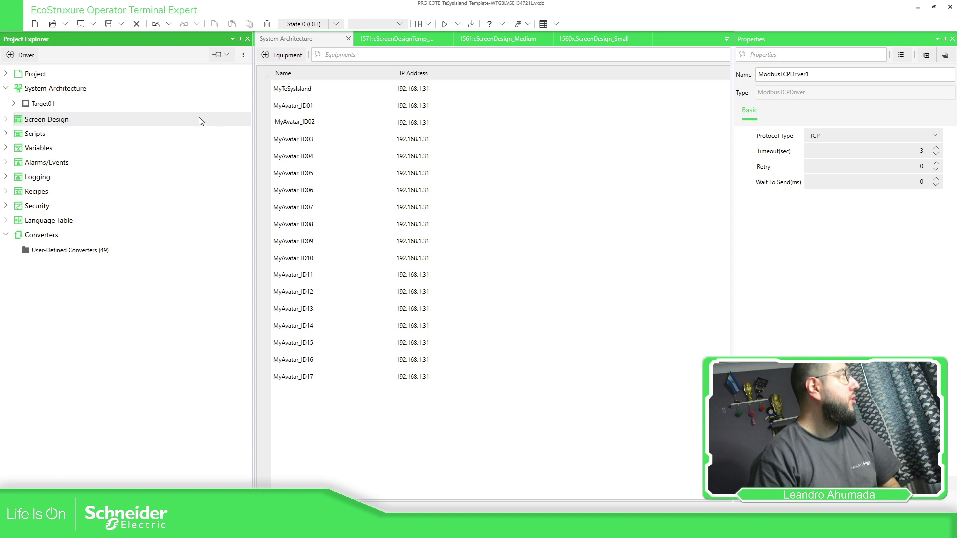
{"action": "left_click", "coordinate": [457, 25]}
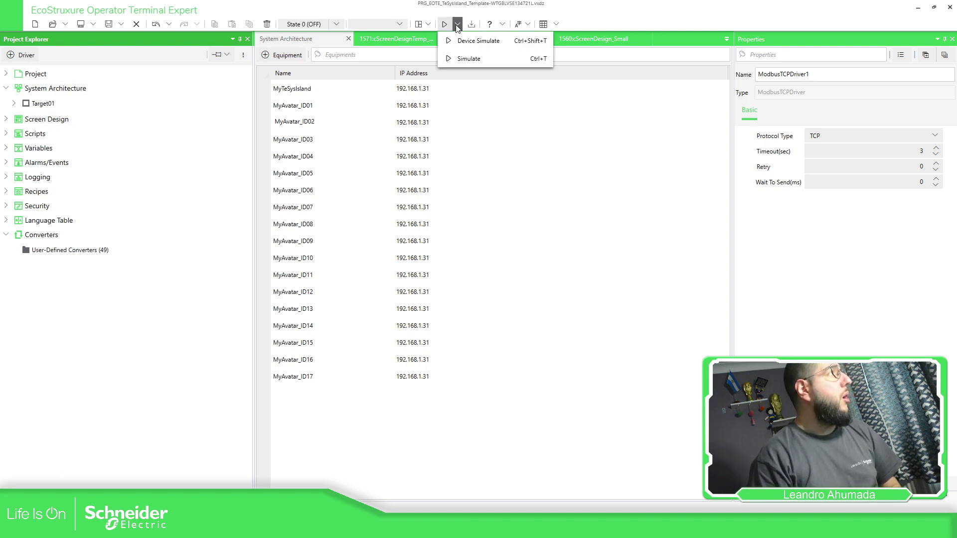
{"action": "left_click", "coordinate": [50, 103]}
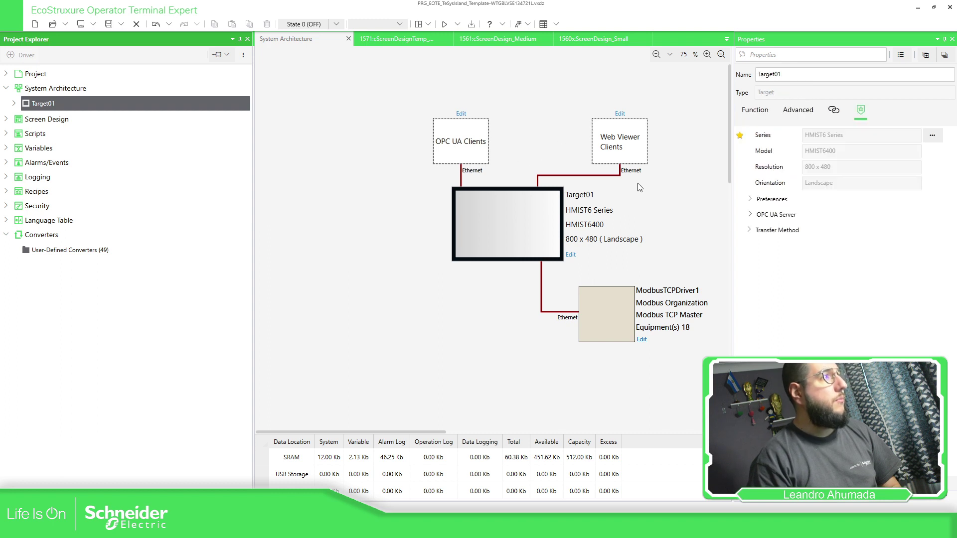
Show Target01's Data Access settings and expand OPC UA Server with its security policies
{"action": "left_click", "coordinate": [798, 110]}
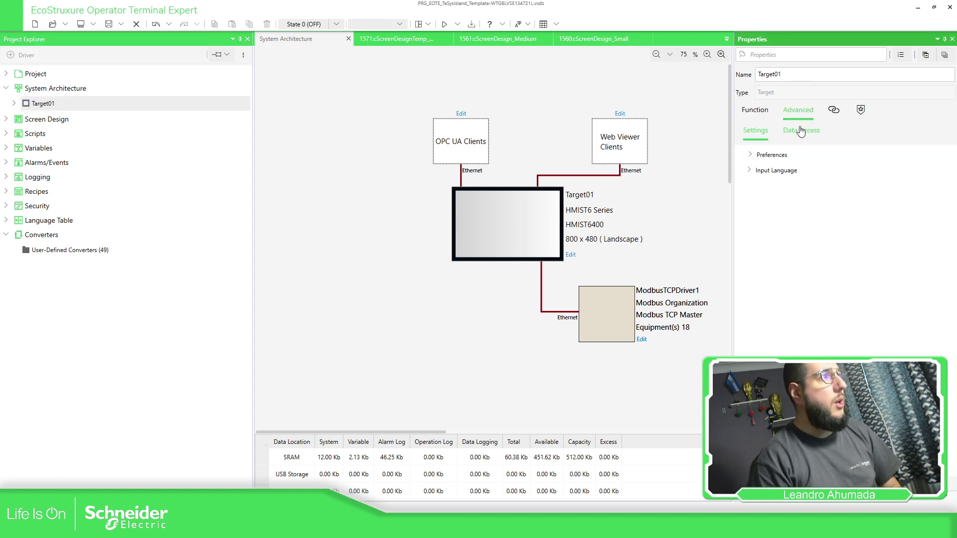
{"action": "left_click", "coordinate": [801, 131]}
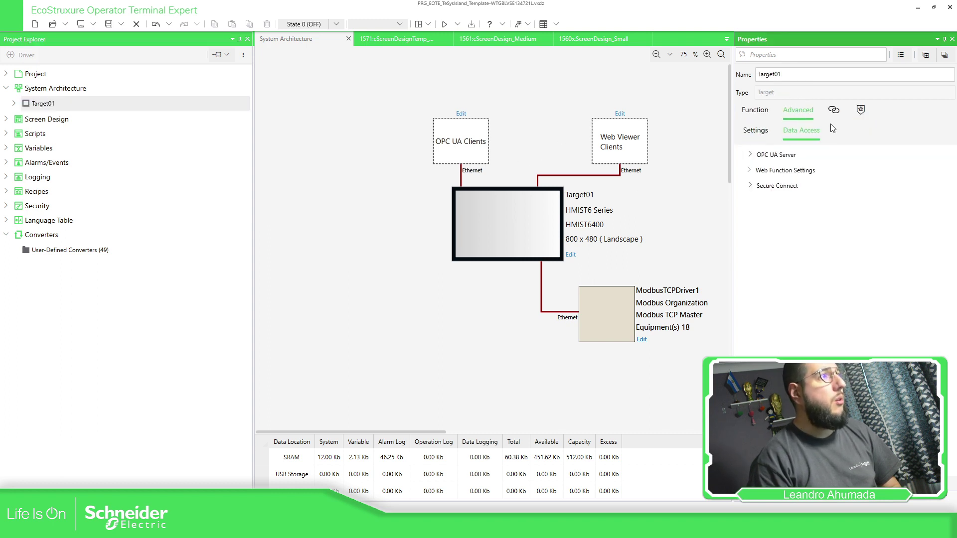
{"action": "left_click", "coordinate": [750, 155]}
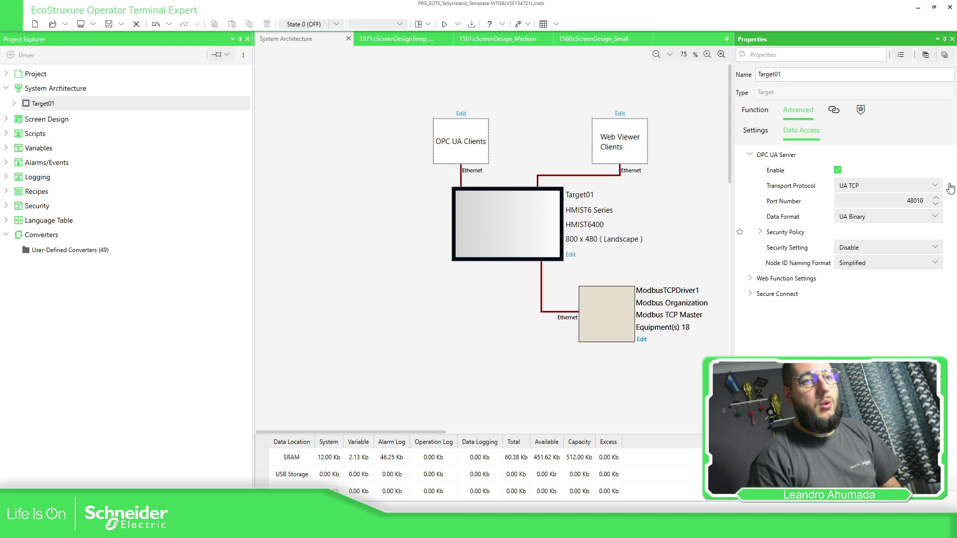
{"action": "left_click", "coordinate": [760, 232]}
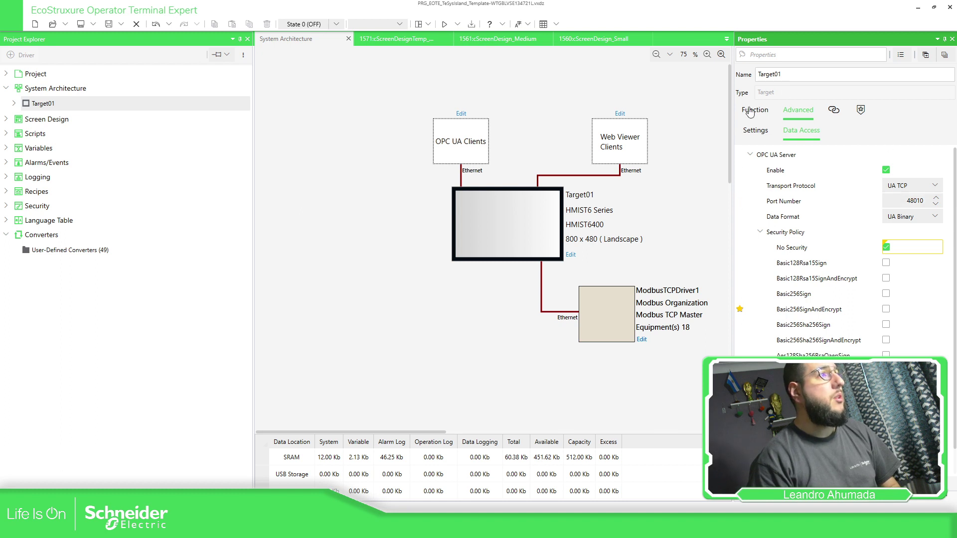
Expand the Web Function and Web Viewer settings, then expand the project's Security section
{"action": "left_click", "coordinate": [751, 155]}
{"action": "left_click", "coordinate": [751, 171]}
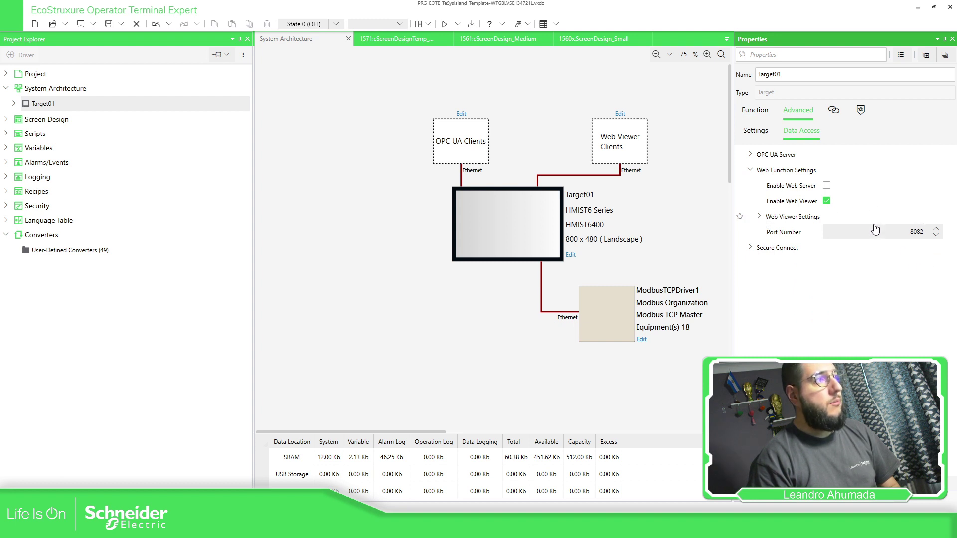
{"action": "left_click", "coordinate": [793, 216]}
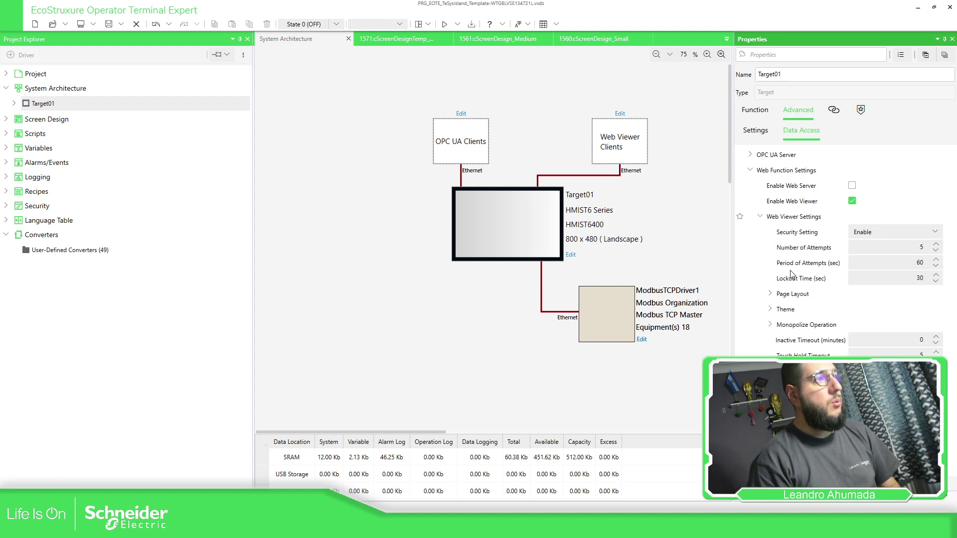
{"action": "left_click", "coordinate": [7, 206]}
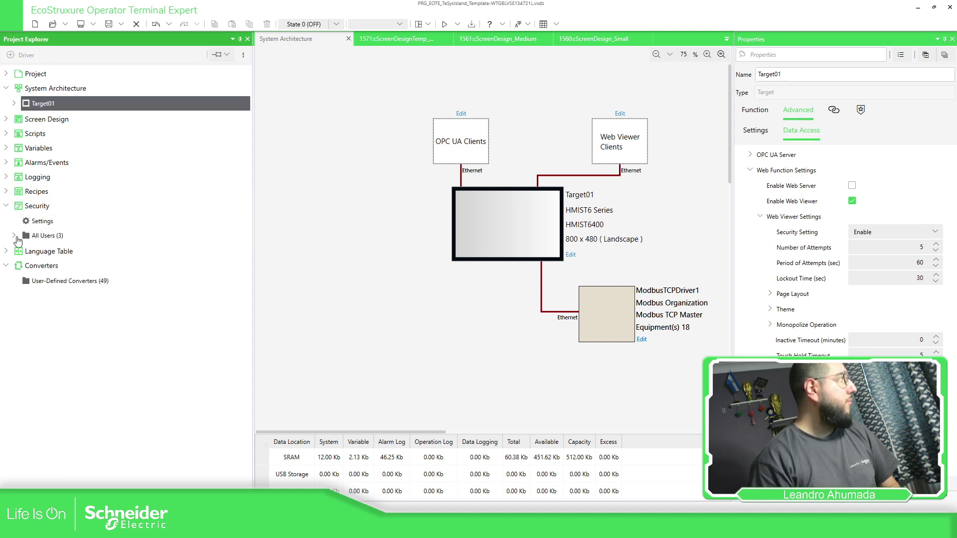
List the user groups and reveal the Supervisors group user's password
{"action": "left_click", "coordinate": [15, 236]}
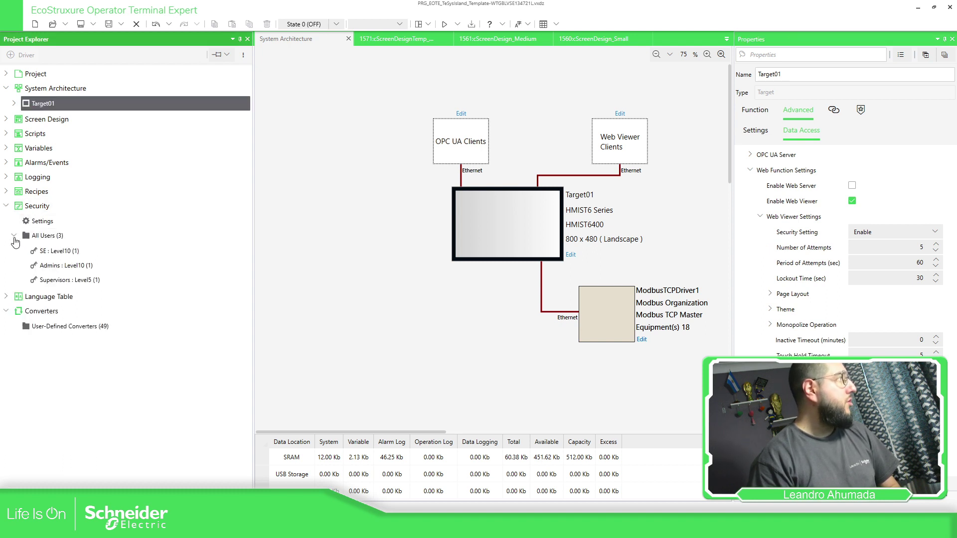
{"action": "left_click", "coordinate": [73, 286]}
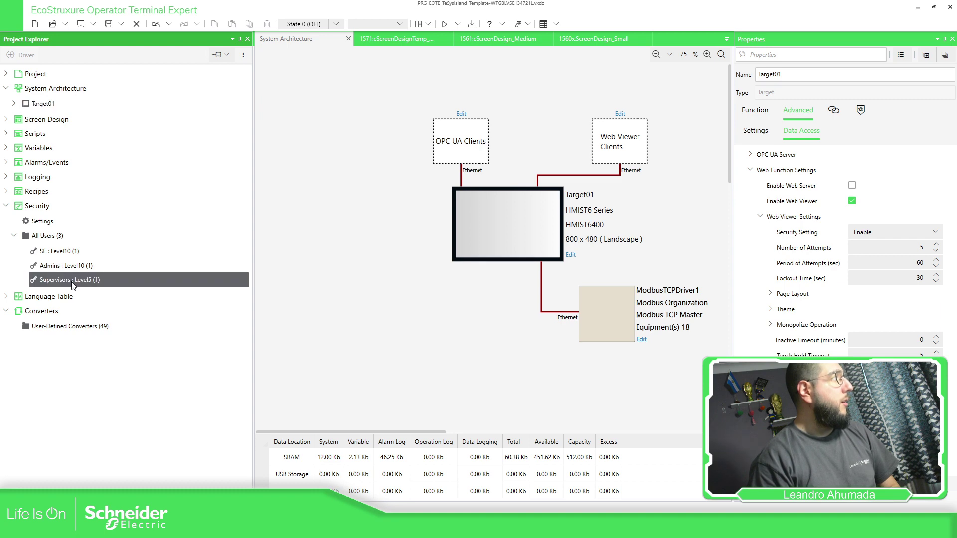
{"action": "double_click", "coordinate": [76, 282]}
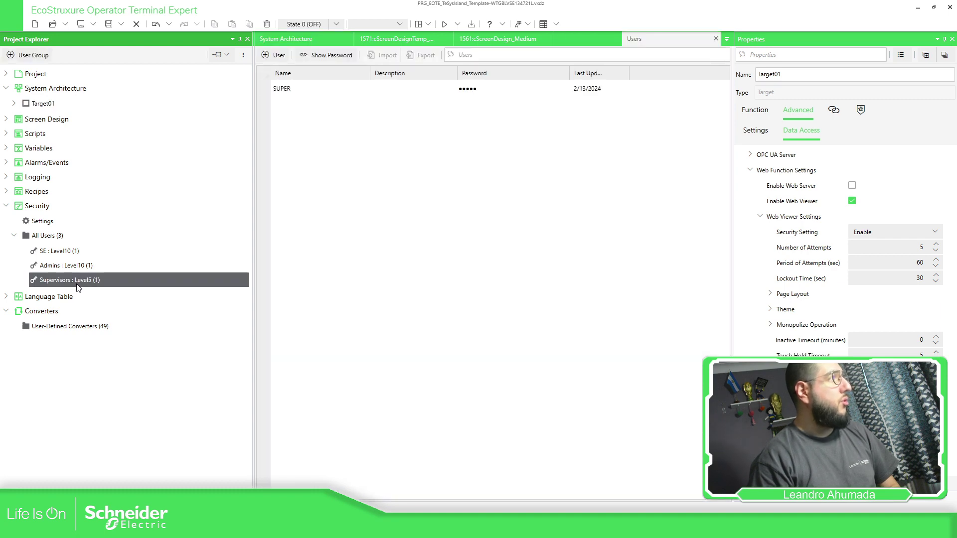
{"action": "left_click", "coordinate": [466, 89]}
{"action": "left_click", "coordinate": [560, 89]}
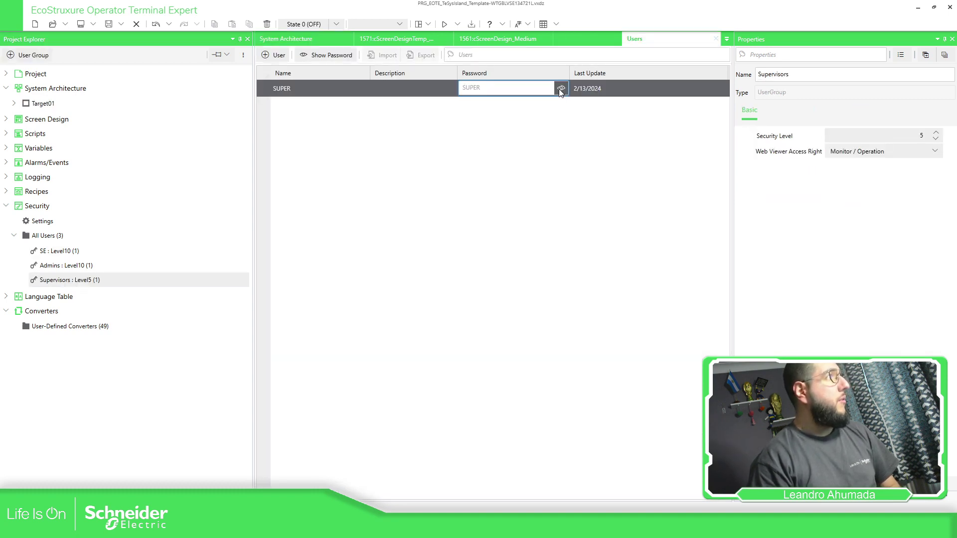
Reveal the Admins group user's password, then collapse the Security section
{"action": "left_click", "coordinate": [76, 264]}
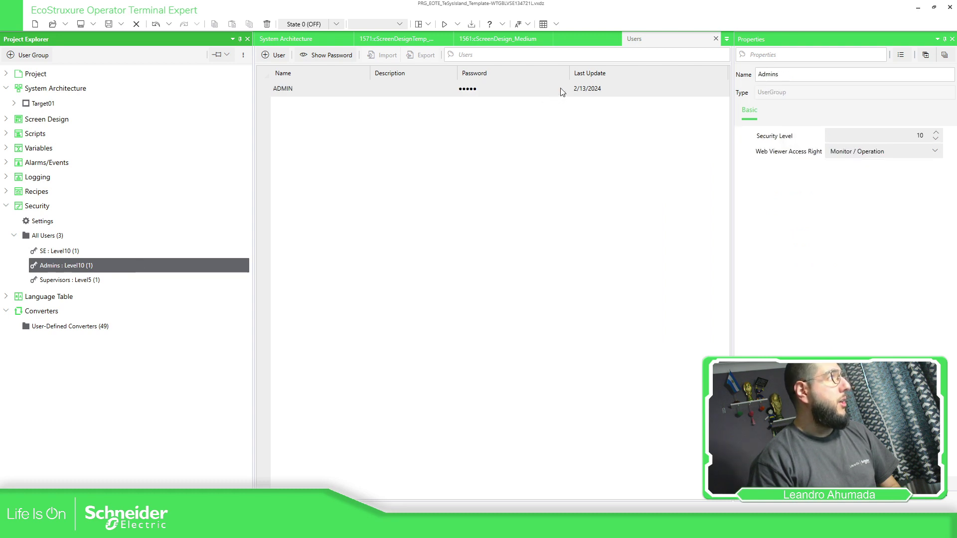
{"action": "left_click", "coordinate": [562, 92]}
{"action": "left_click", "coordinate": [562, 90]}
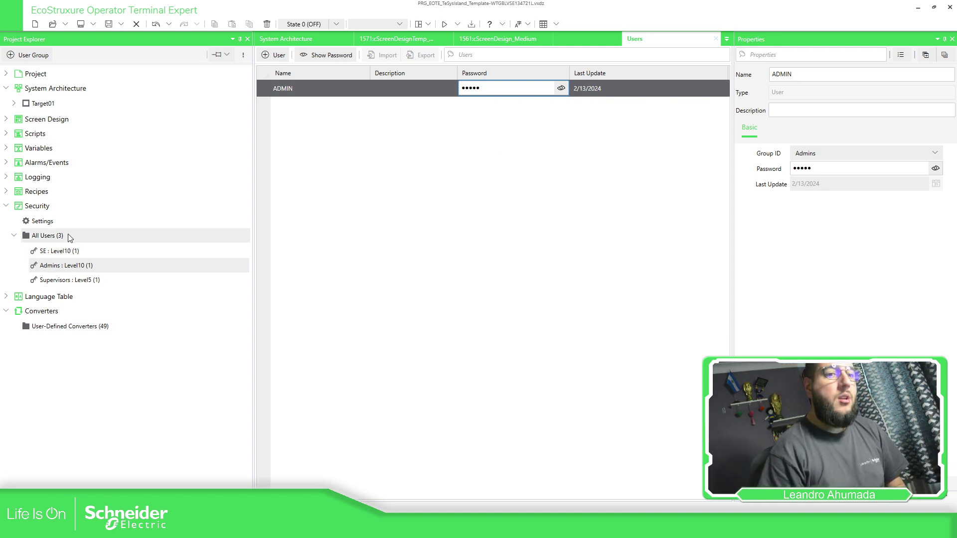
{"action": "double_click", "coordinate": [35, 206]}
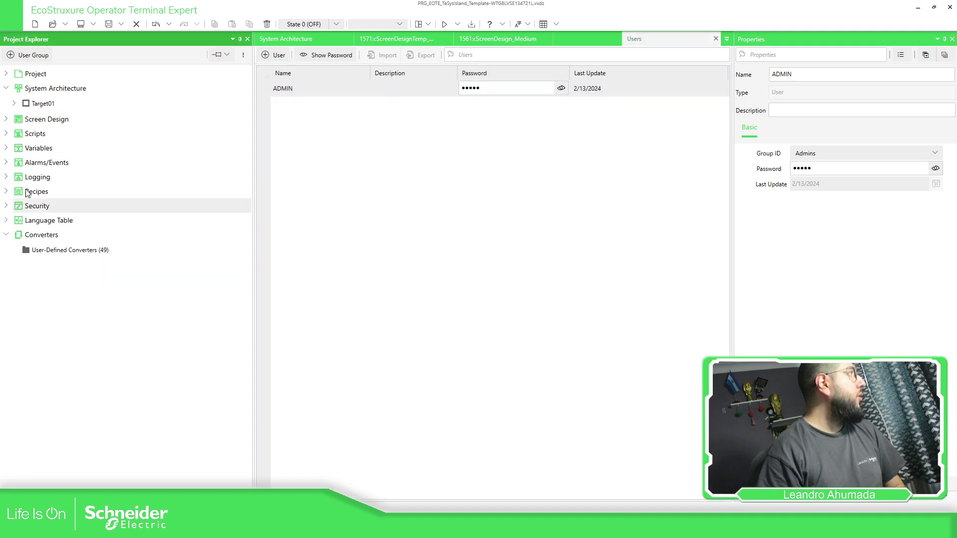
Start the HMI simulation, then view MY ISLAND and MY AVATAR in SoMove
{"action": "left_click", "coordinate": [458, 24]}
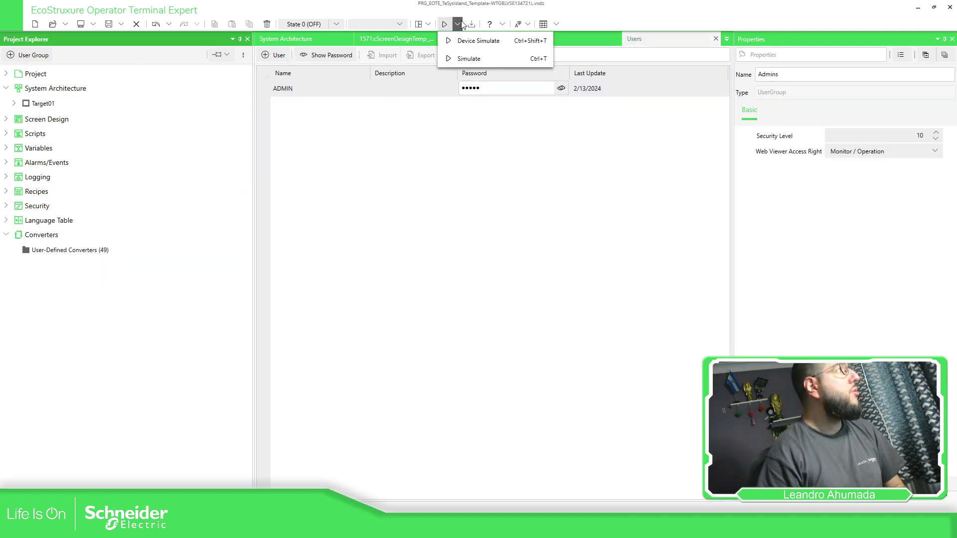
{"action": "left_click", "coordinate": [466, 56]}
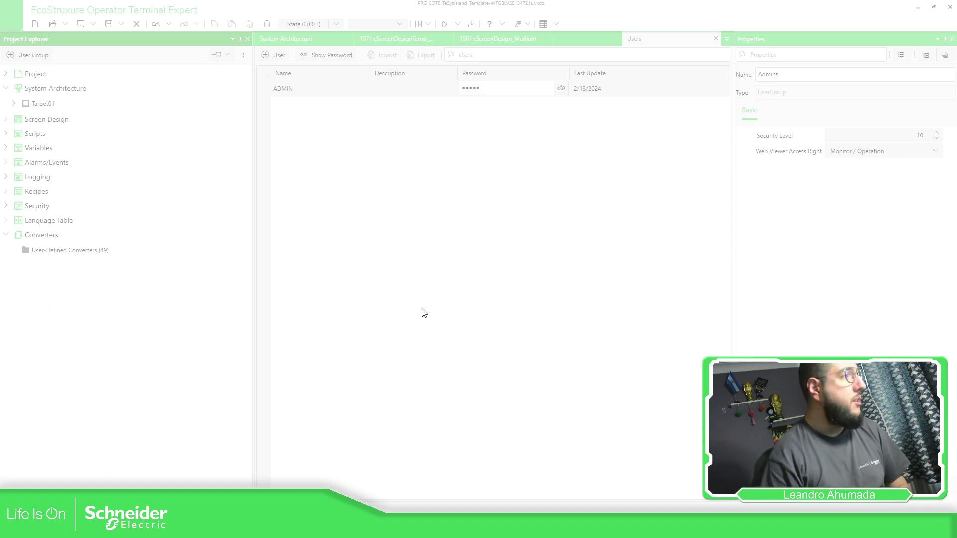
{"action": "mouse_move", "coordinate": [305, 526]}
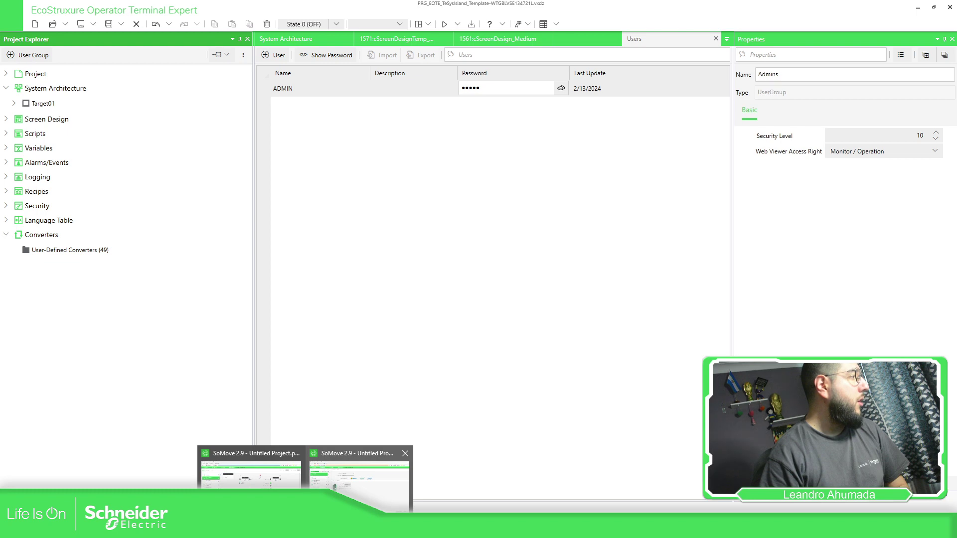
{"action": "left_click", "coordinate": [362, 501]}
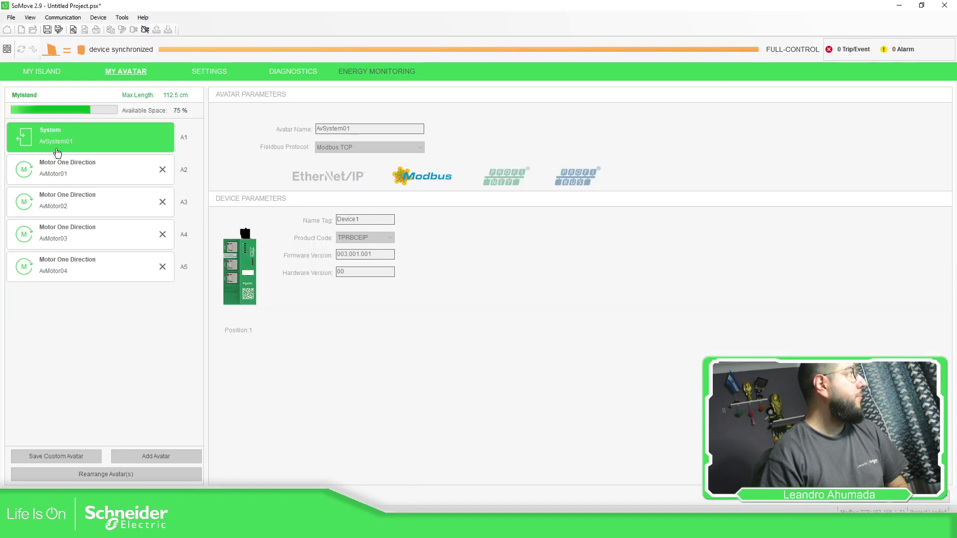
{"action": "left_click", "coordinate": [61, 70]}
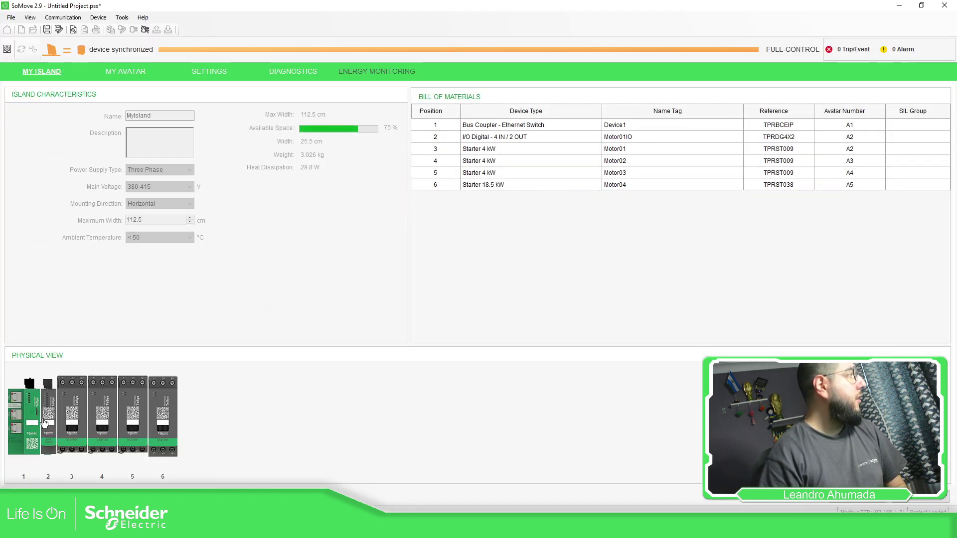
{"action": "left_click", "coordinate": [142, 70]}
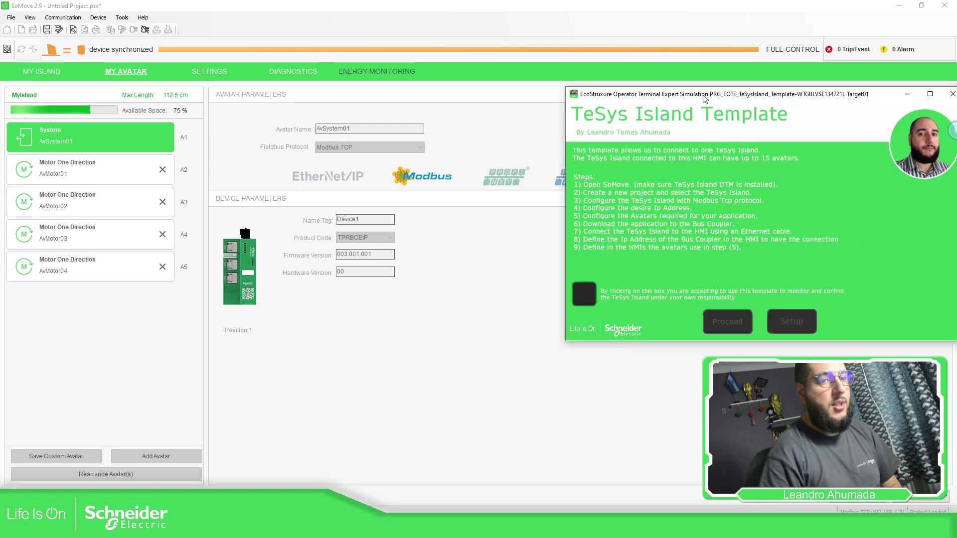
Accept the template terms, start setup, and confirm island IP 192.168.001.031
{"action": "left_click_drag", "start_coordinate": [701, 101], "coordinate": [415, 127]}
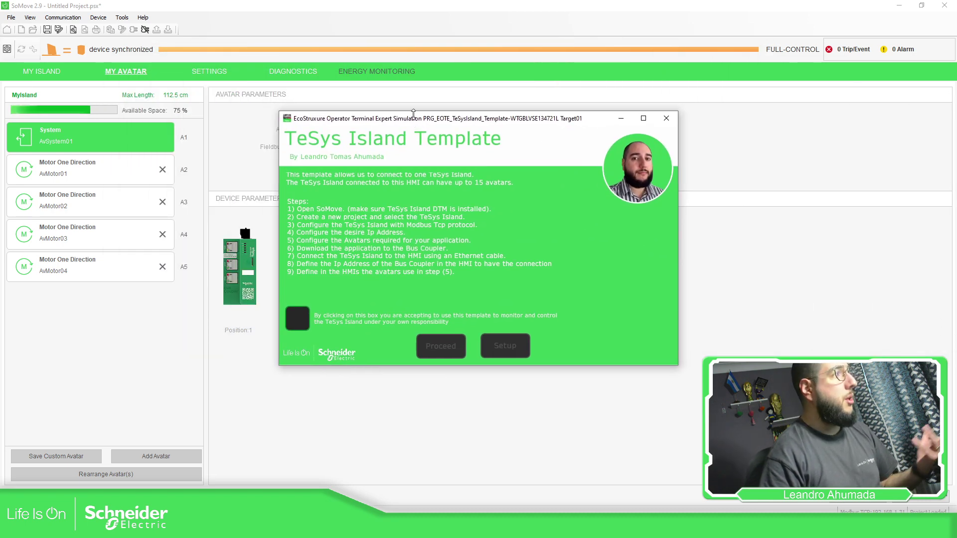
{"action": "left_click", "coordinate": [304, 322]}
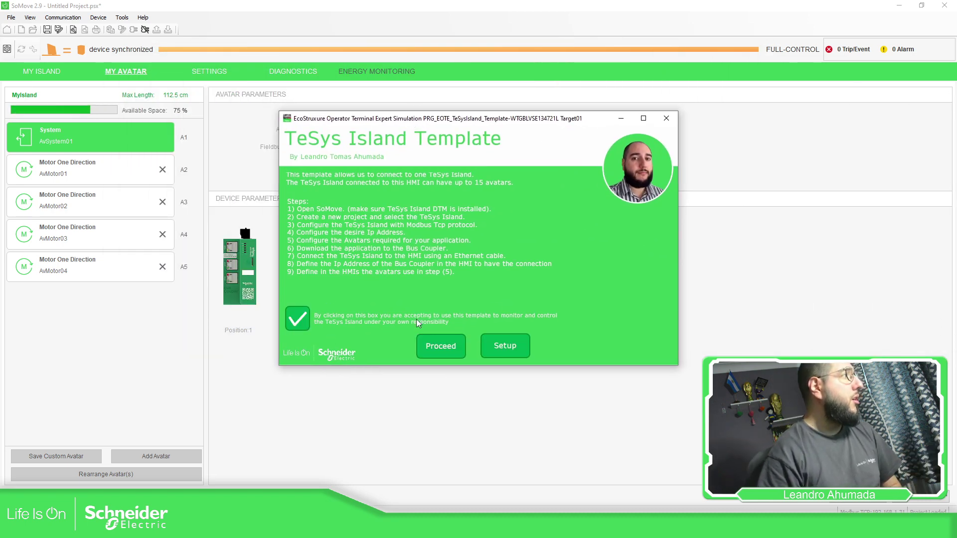
{"action": "left_click", "coordinate": [522, 347]}
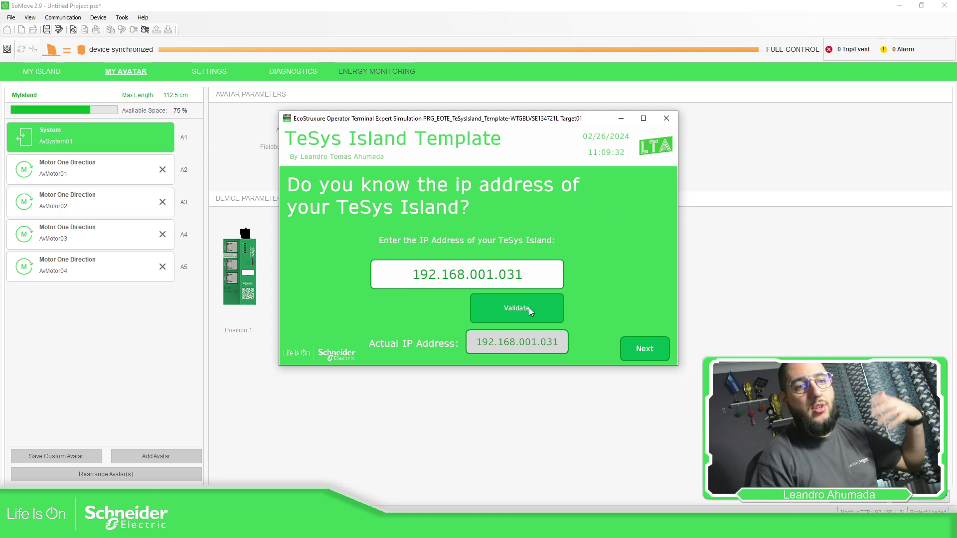
{"action": "left_click", "coordinate": [651, 350]}
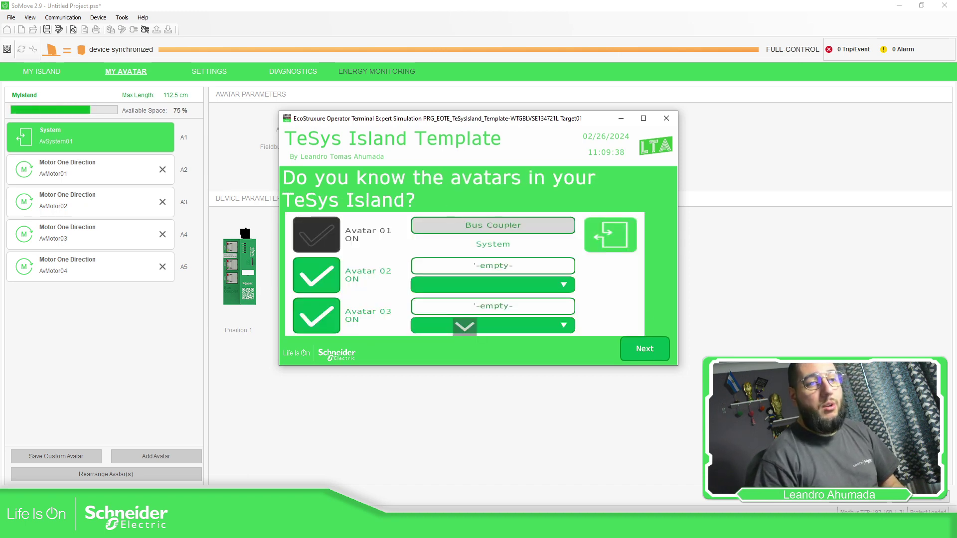
Set Avatar 02 to Motor One Direction named Motor1, and name Avatar 03 Motor2
{"action": "left_click", "coordinate": [550, 284]}
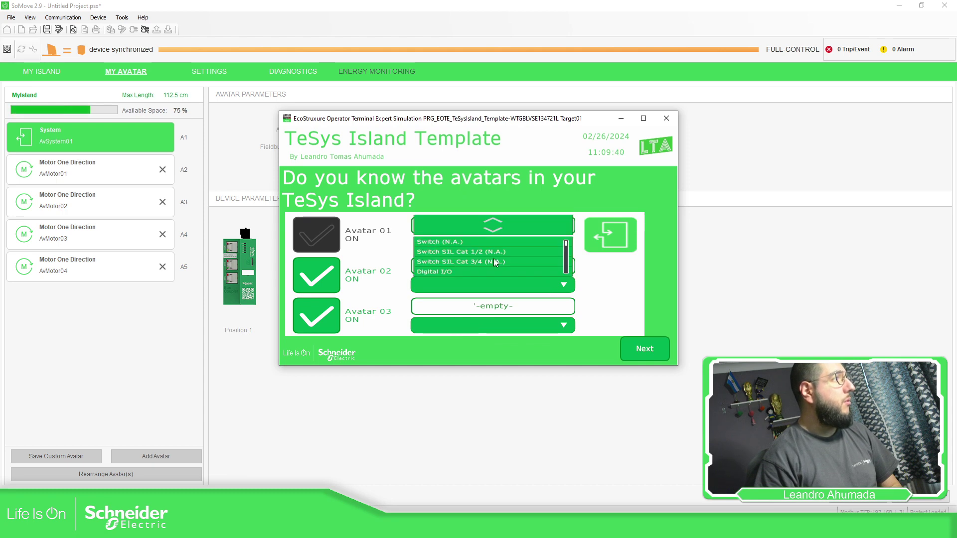
{"action": "scroll", "coordinate": [486, 262], "scroll_direction": "down", "scroll_amount": 4}
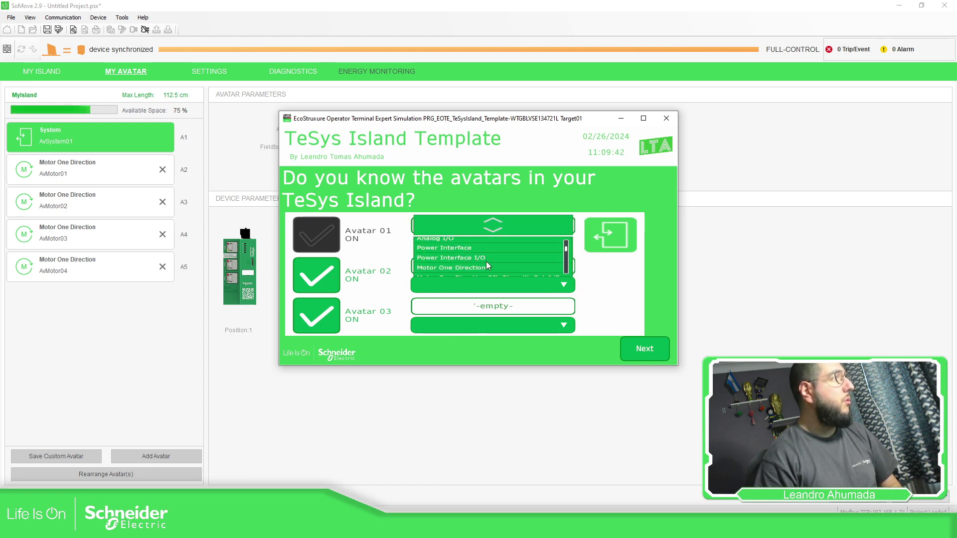
{"action": "scroll", "coordinate": [486, 259], "scroll_direction": "down", "scroll_amount": 2}
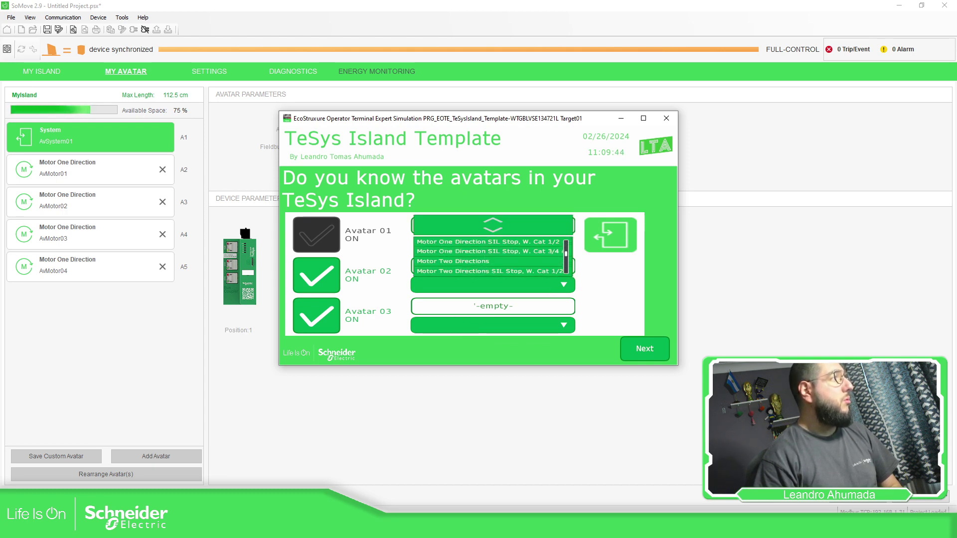
{"action": "left_click", "coordinate": [470, 244]}
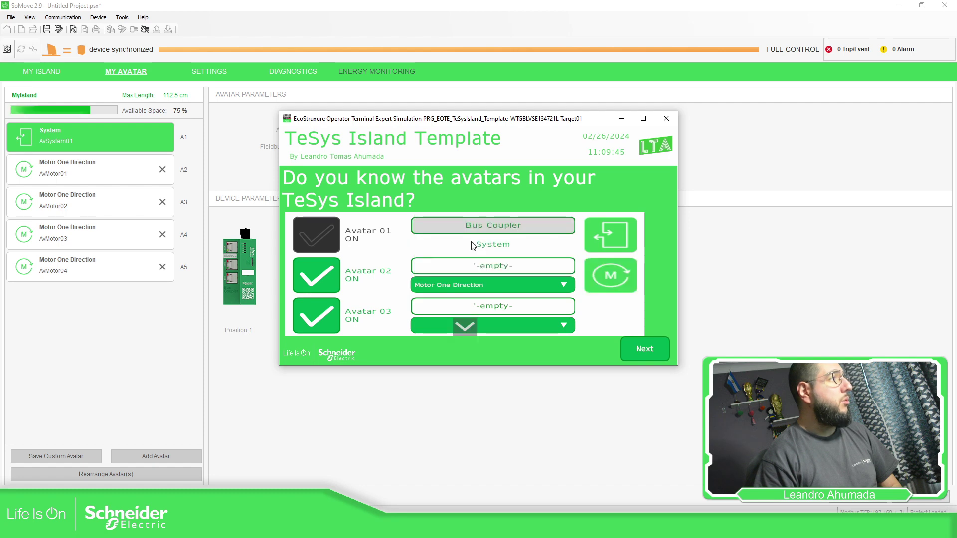
{"action": "left_click", "coordinate": [509, 266]}
{"action": "type", "text": "Motor1"}
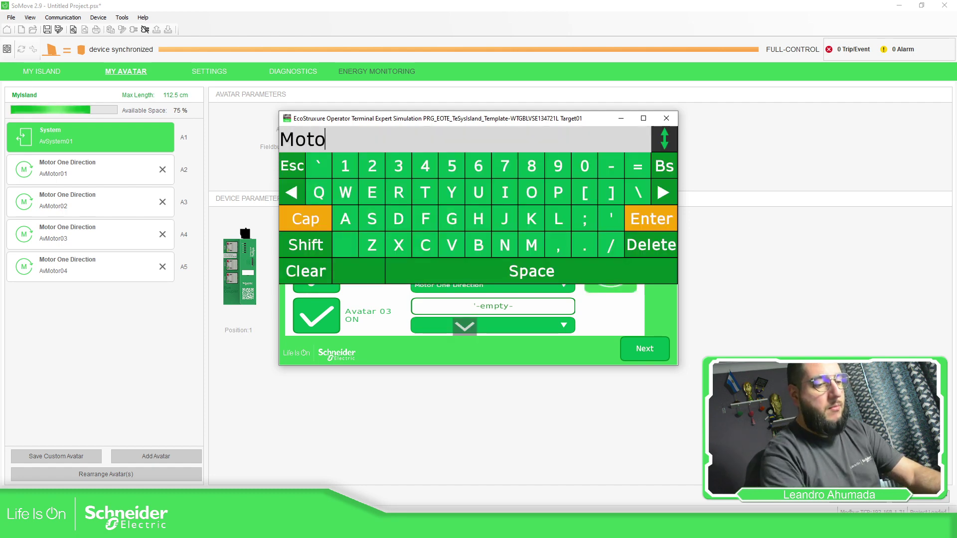
{"action": "key", "text": "Return"}
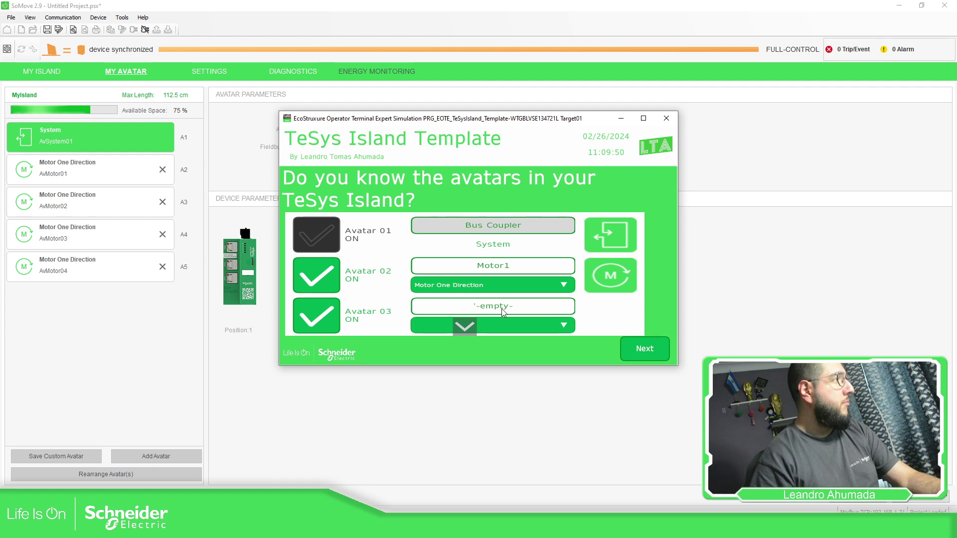
{"action": "left_click", "coordinate": [501, 309]}
{"action": "type", "text": "Motor"}
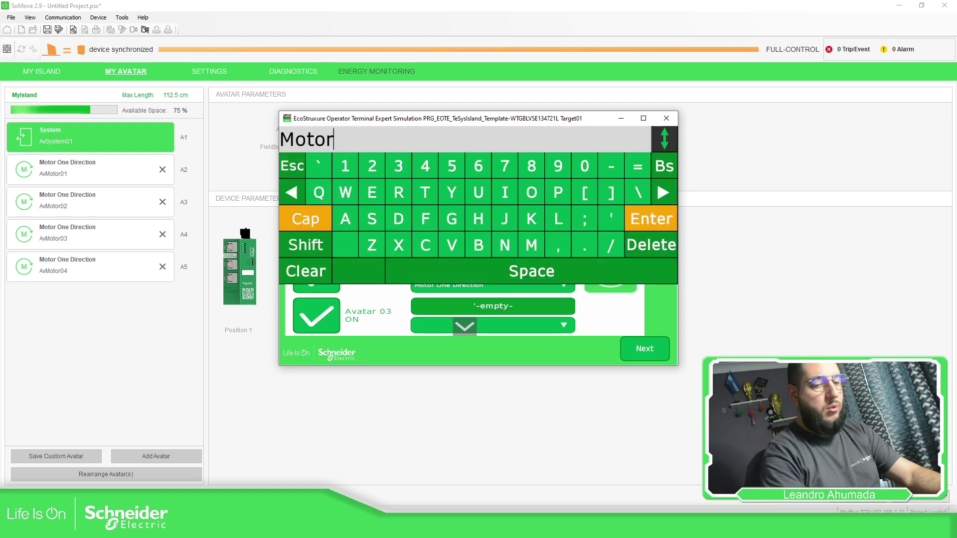
{"action": "type", "text": "2"}
{"action": "key", "text": "Return"}
Set avatars 03–05 to Motor One Direction, naming avatars 04 and 05 Motor3 and Motor4
{"action": "scroll", "coordinate": [531, 264], "scroll_direction": "down", "scroll_amount": 1}
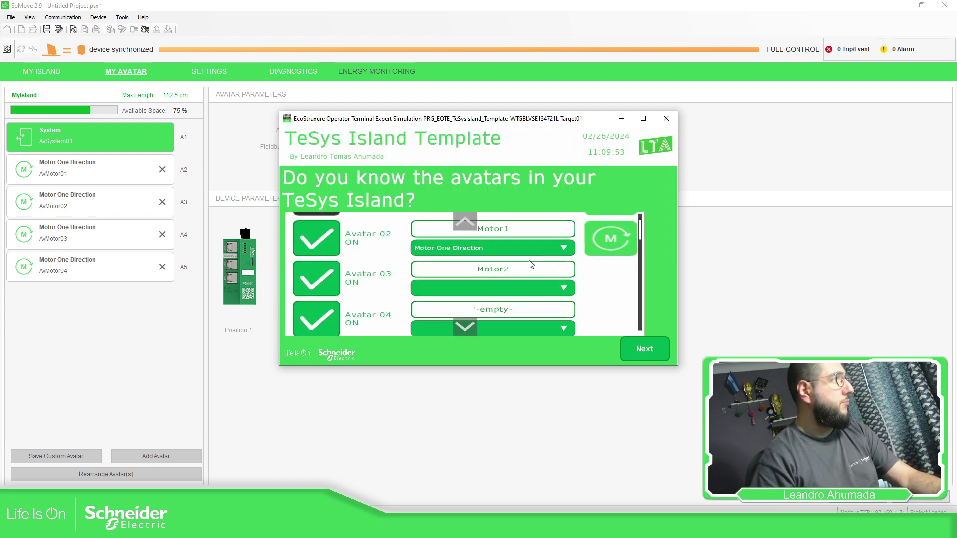
{"action": "left_click", "coordinate": [512, 293]}
{"action": "scroll", "coordinate": [455, 260], "scroll_direction": "down", "scroll_amount": 3}
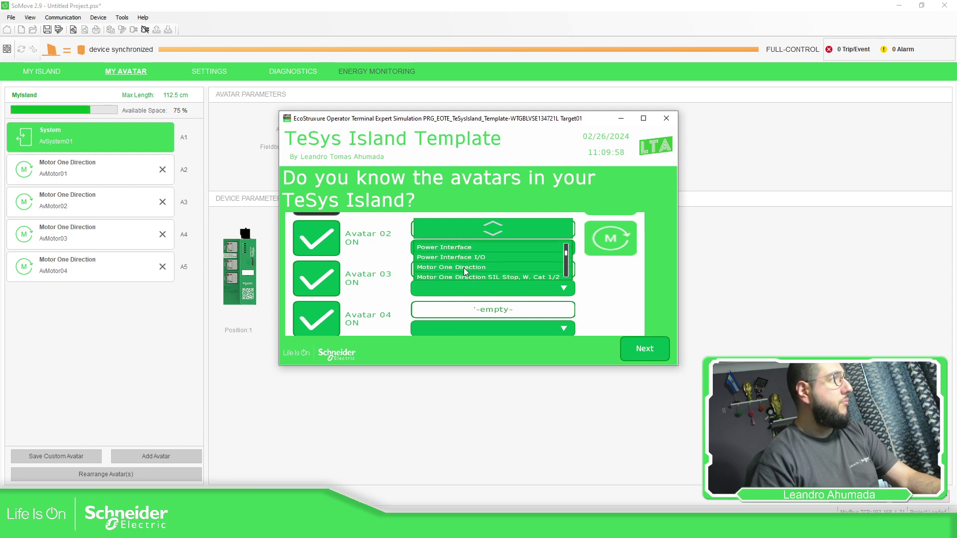
{"action": "left_click", "coordinate": [464, 268]}
{"action": "scroll", "coordinate": [566, 291], "scroll_direction": "down", "scroll_amount": 1}
{"action": "left_click", "coordinate": [525, 292]}
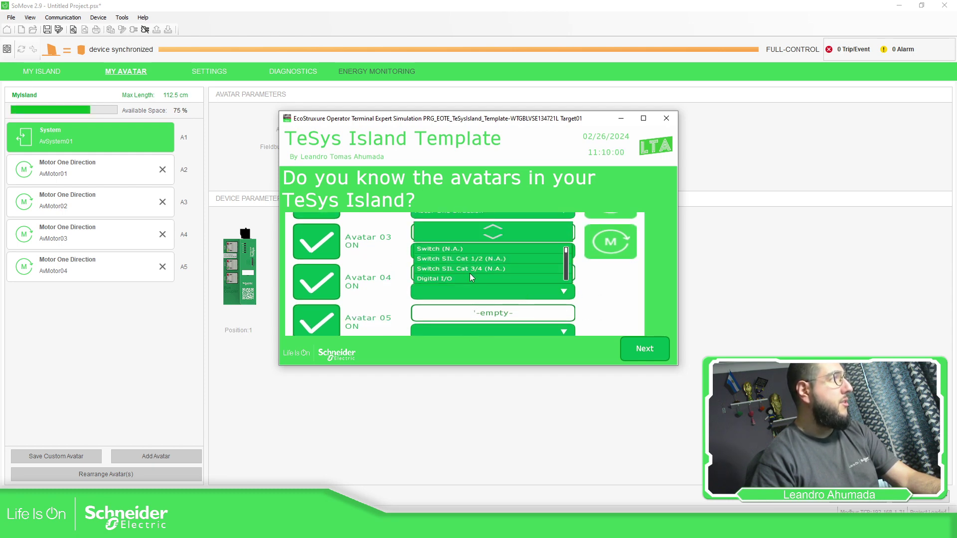
{"action": "scroll", "coordinate": [464, 268], "scroll_direction": "up", "scroll_amount": 3}
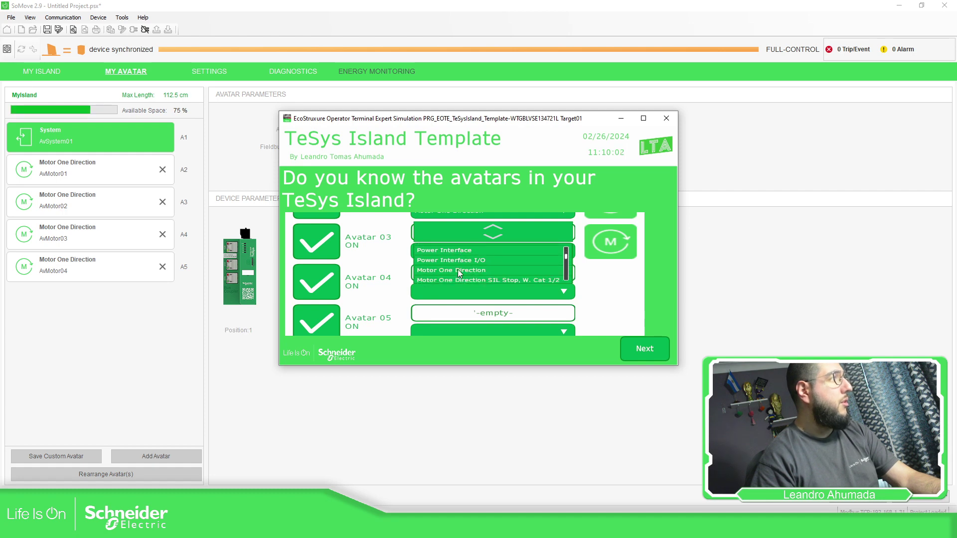
{"action": "left_click", "coordinate": [458, 269]}
{"action": "left_click", "coordinate": [501, 266]}
{"action": "type", "text": "Motor3"}
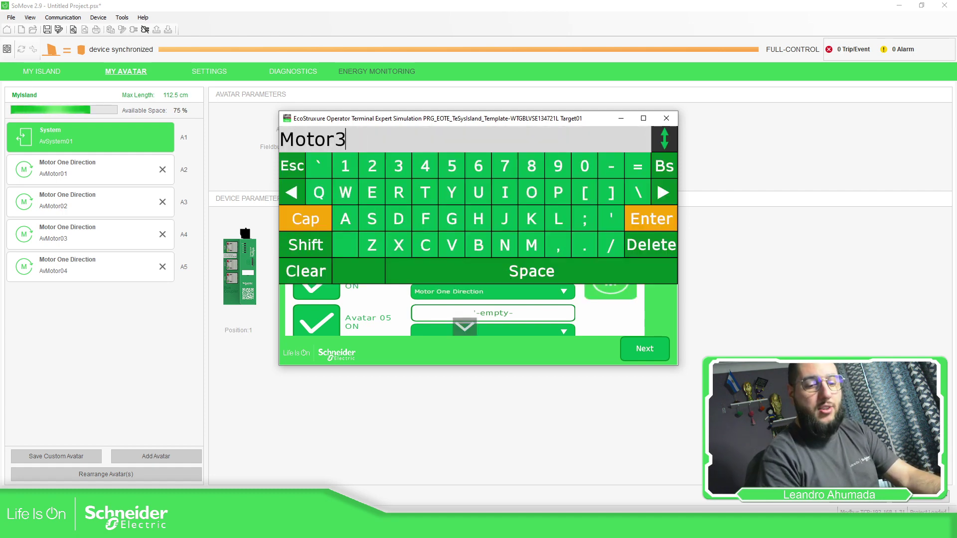
{"action": "key", "text": "Return"}
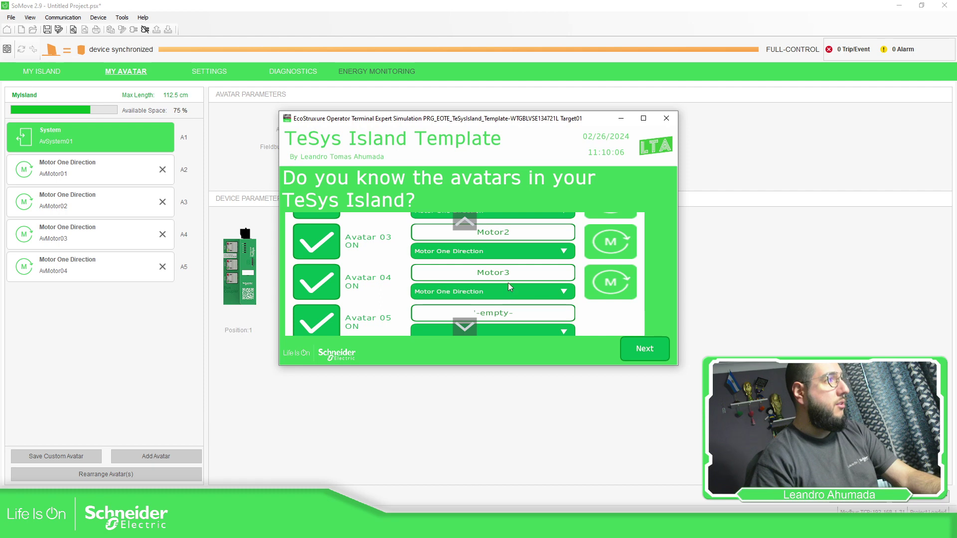
{"action": "scroll", "coordinate": [510, 288], "scroll_direction": "down", "scroll_amount": 1}
{"action": "left_click", "coordinate": [513, 295]}
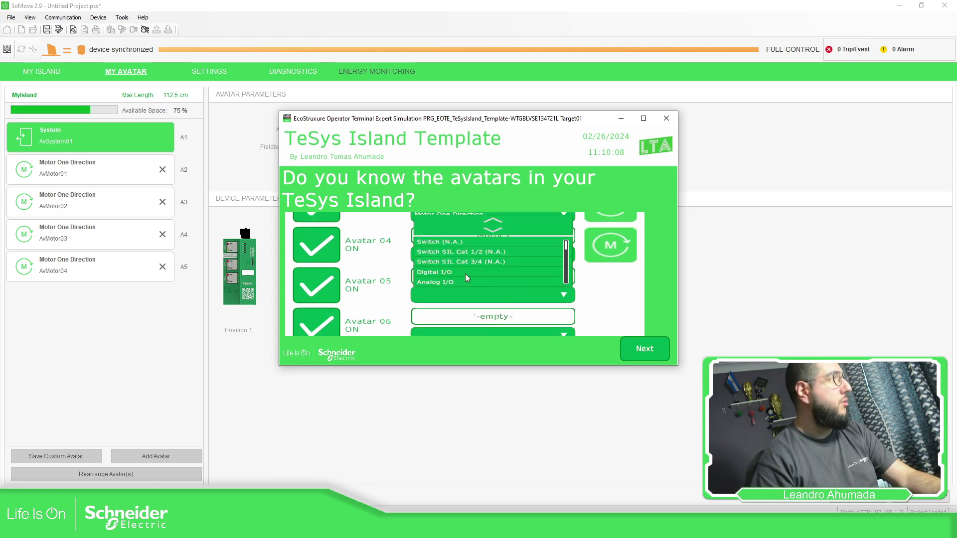
{"action": "scroll", "coordinate": [465, 274], "scroll_direction": "down", "scroll_amount": 2}
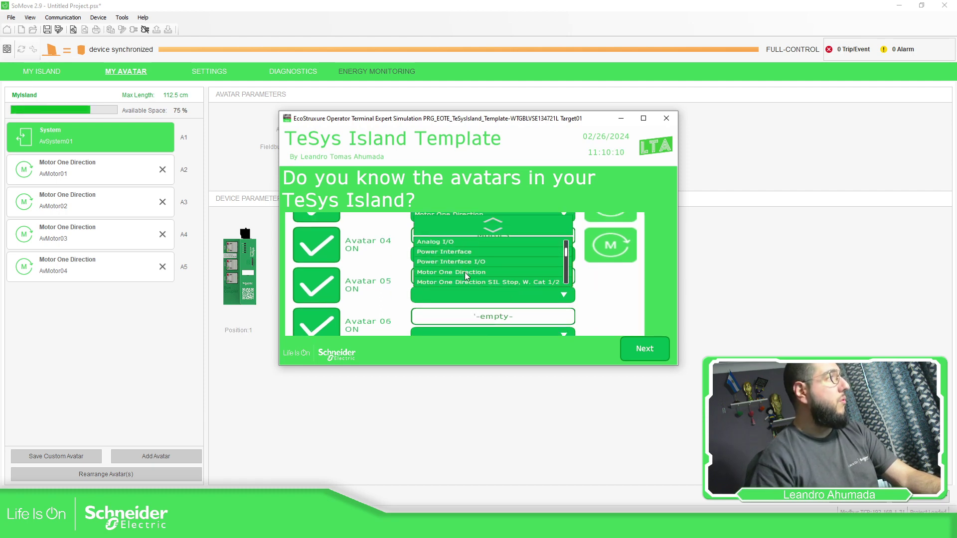
{"action": "left_click", "coordinate": [465, 272]}
{"action": "left_click", "coordinate": [485, 275]}
{"action": "type", "text": "Motor4"}
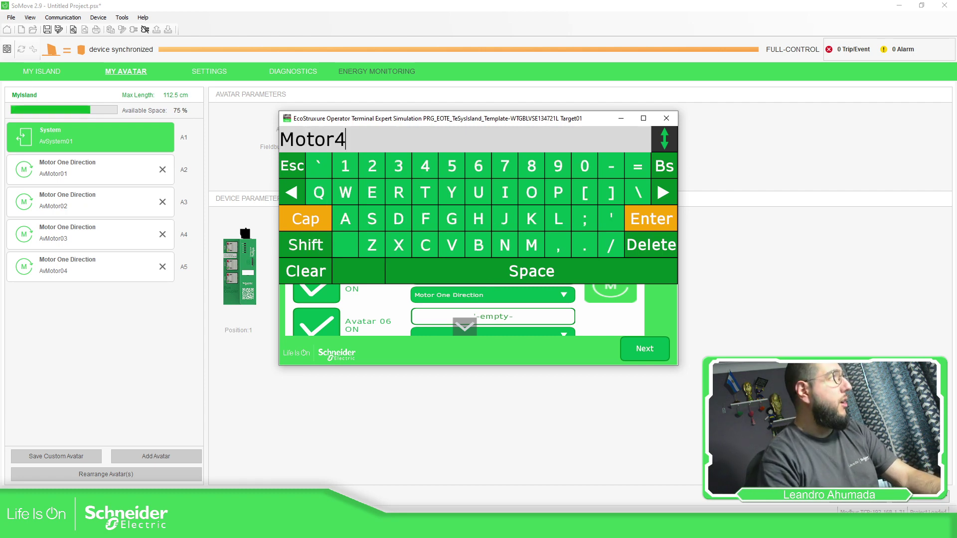
{"action": "key", "text": "Return"}
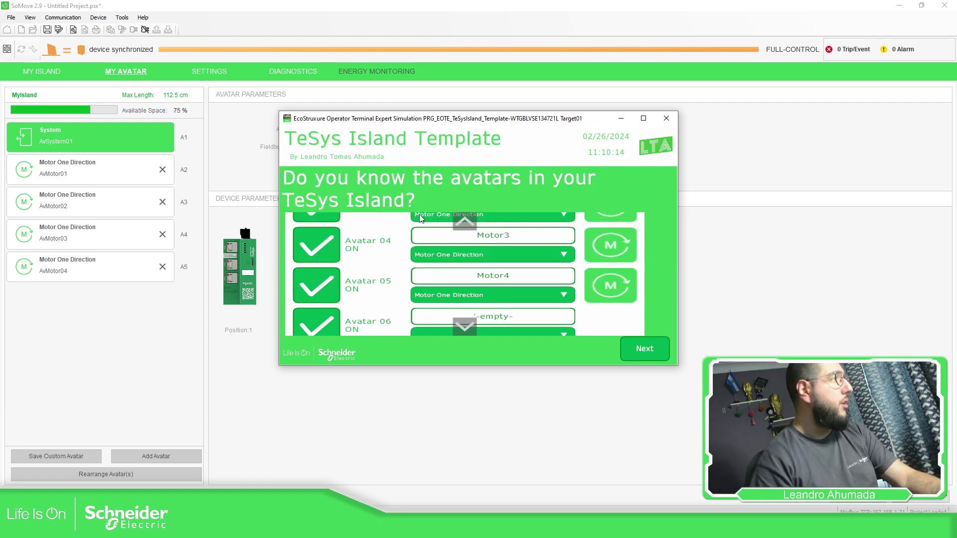
Switch off unused avatars 06 through 18 and advance to the date-and-time page
{"action": "scroll", "coordinate": [385, 252], "scroll_direction": "down", "scroll_amount": 1}
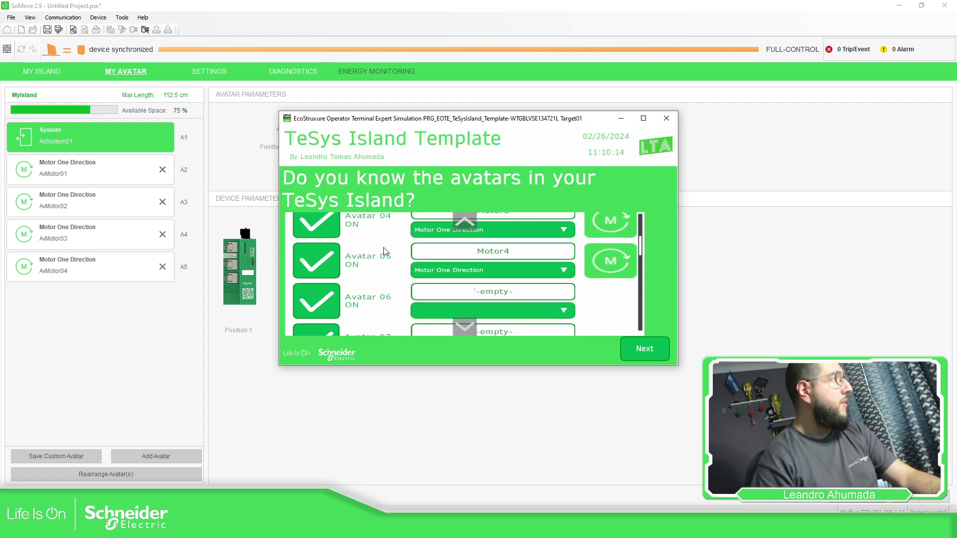
{"action": "left_click", "coordinate": [320, 303]}
{"action": "scroll", "coordinate": [354, 265], "scroll_direction": "down", "scroll_amount": 2}
{"action": "left_click", "coordinate": [321, 290]}
{"action": "scroll", "coordinate": [321, 305], "scroll_direction": "down", "scroll_amount": 1}
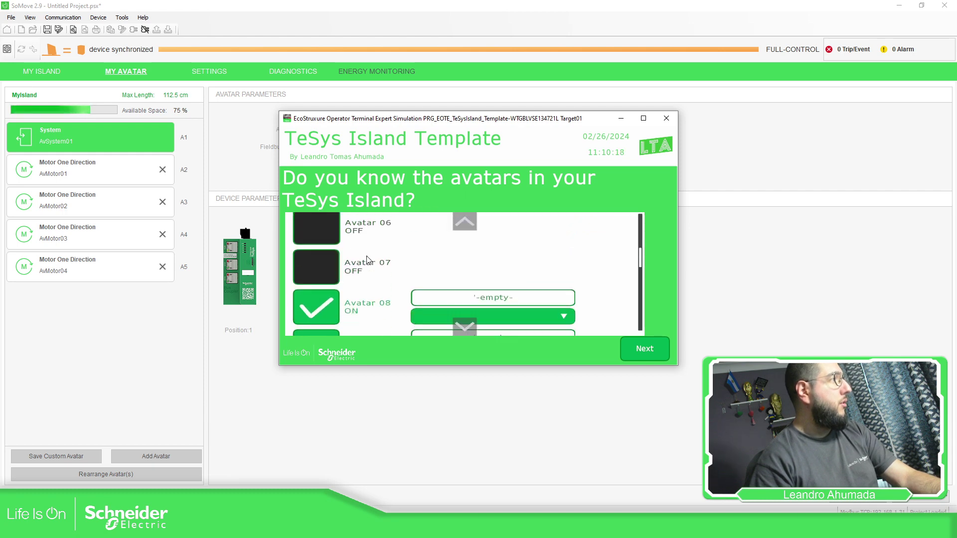
{"action": "left_click", "coordinate": [325, 299]}
{"action": "scroll", "coordinate": [324, 284], "scroll_direction": "down", "scroll_amount": 2}
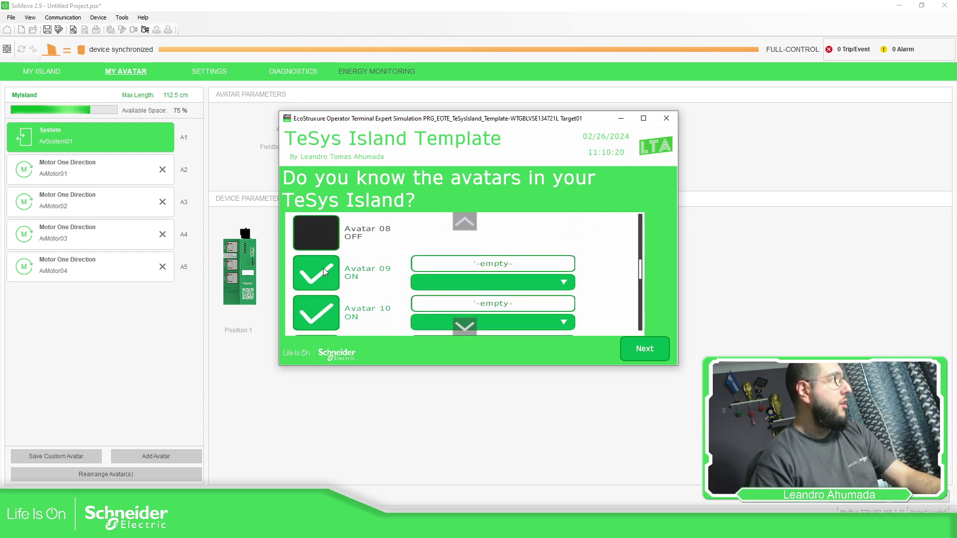
{"action": "left_click", "coordinate": [323, 271]}
{"action": "left_click", "coordinate": [326, 319]}
{"action": "scroll", "coordinate": [335, 286], "scroll_direction": "down", "scroll_amount": 2}
{"action": "left_click", "coordinate": [329, 289]}
{"action": "scroll", "coordinate": [324, 287], "scroll_direction": "down", "scroll_amount": 2}
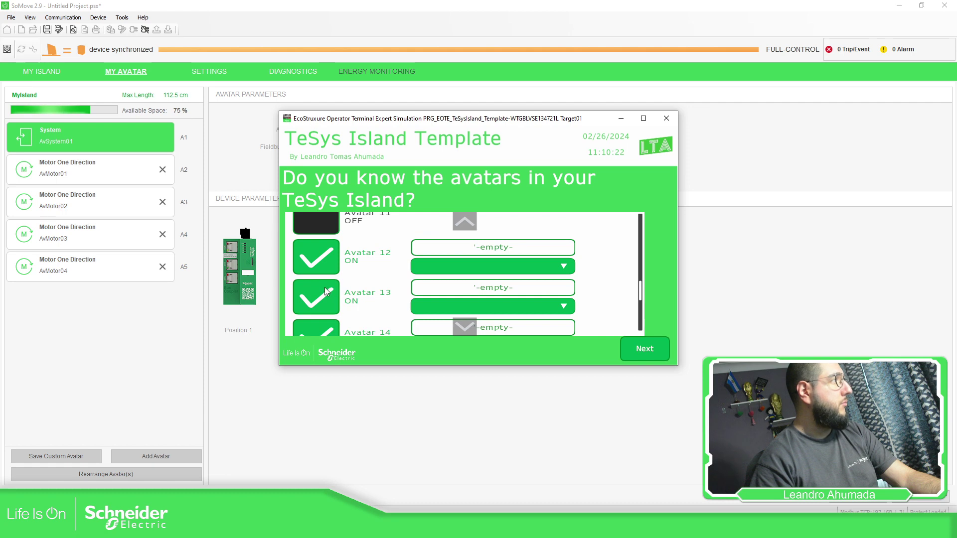
{"action": "left_click", "coordinate": [324, 287]}
{"action": "left_click", "coordinate": [316, 255]}
{"action": "scroll", "coordinate": [349, 264], "scroll_direction": "down", "scroll_amount": 2}
{"action": "left_click", "coordinate": [324, 283]}
{"action": "left_click", "coordinate": [309, 307]}
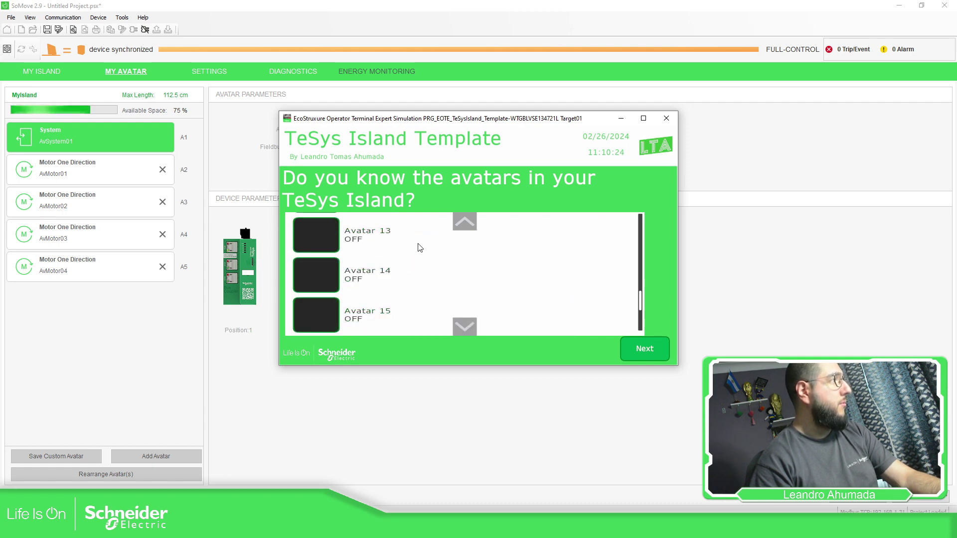
{"action": "scroll", "coordinate": [314, 299], "scroll_direction": "down", "scroll_amount": 2}
{"action": "left_click", "coordinate": [317, 282]}
{"action": "left_click", "coordinate": [319, 321]}
{"action": "scroll", "coordinate": [324, 307], "scroll_direction": "down", "scroll_amount": 2}
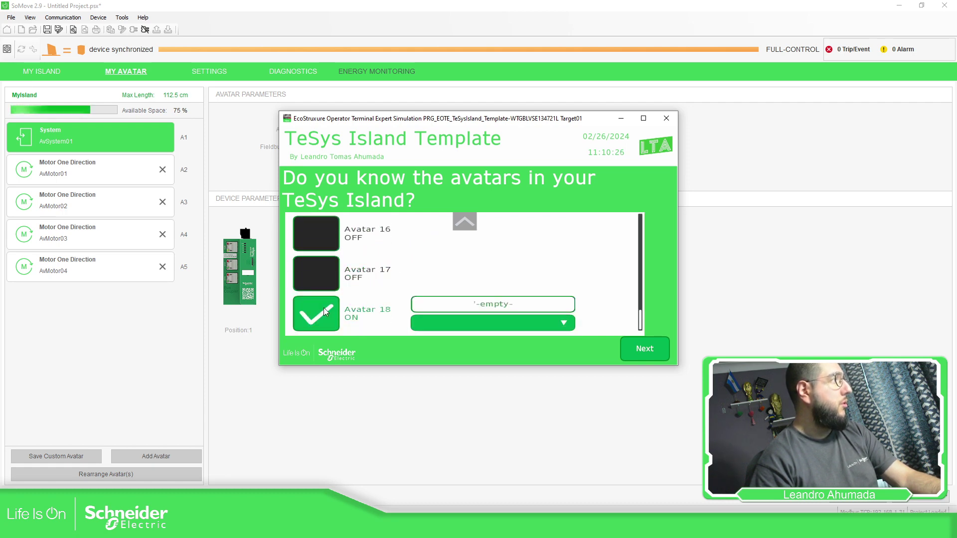
{"action": "left_click", "coordinate": [324, 307]}
{"action": "left_click", "coordinate": [663, 354]}
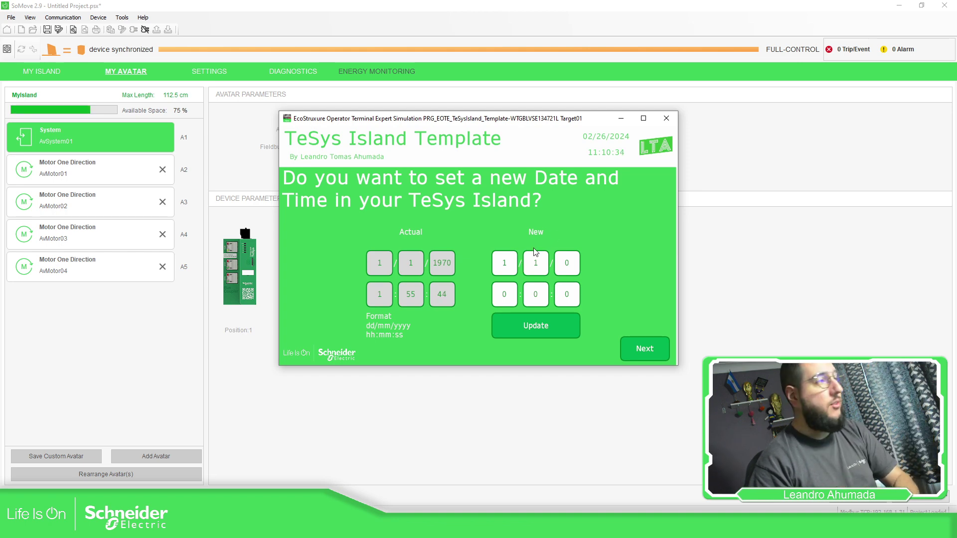
Enter the island's new date as 26/2/2024
{"action": "left_click", "coordinate": [506, 264]}
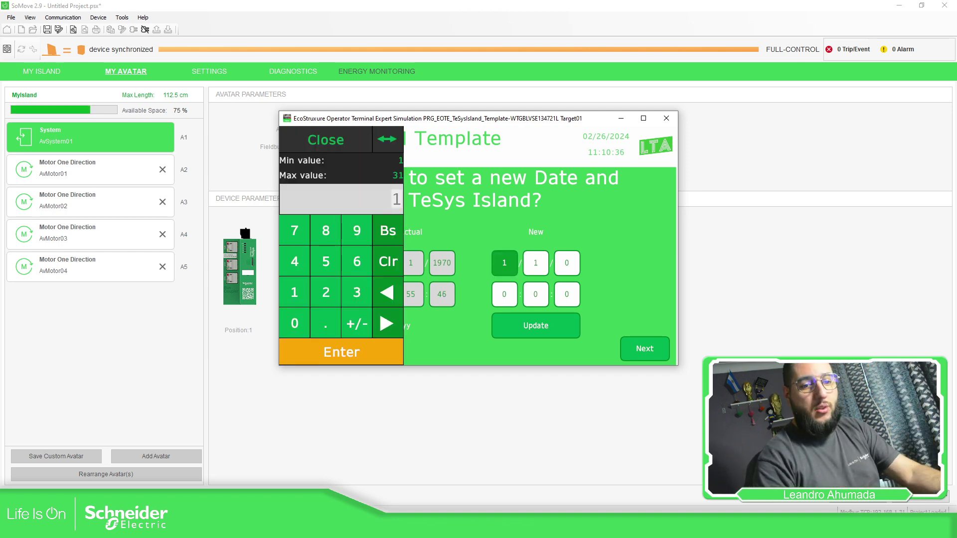
{"action": "type", "text": "26"}
{"action": "key", "text": "Return"}
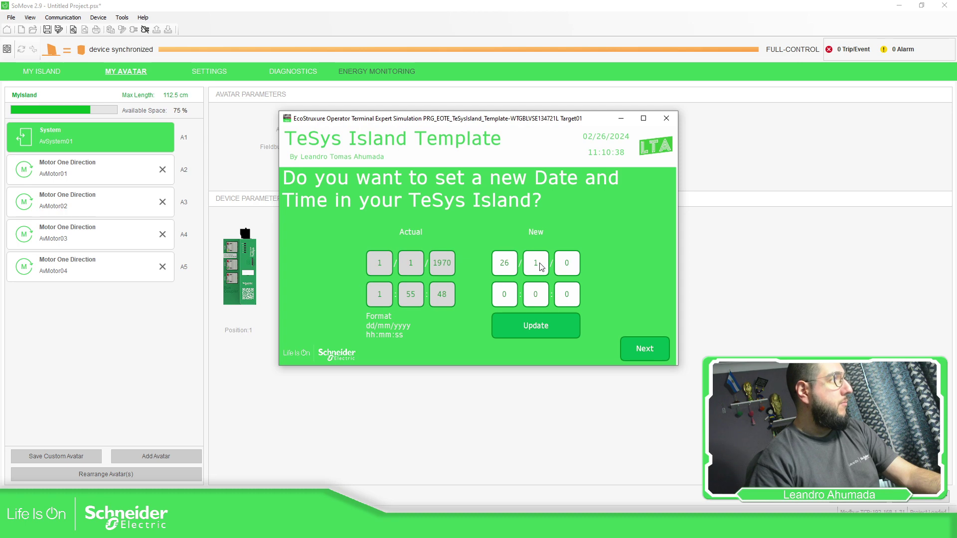
{"action": "left_click", "coordinate": [539, 263]}
{"action": "type", "text": "2"}
{"action": "key", "text": "Return"}
{"action": "left_click", "coordinate": [564, 265]}
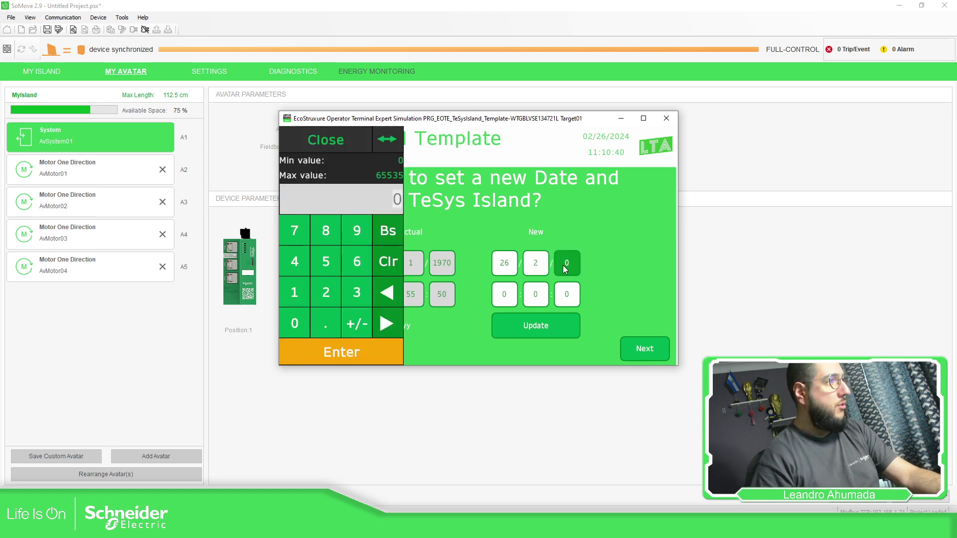
{"action": "type", "text": "2024"}
{"action": "key", "text": "Return"}
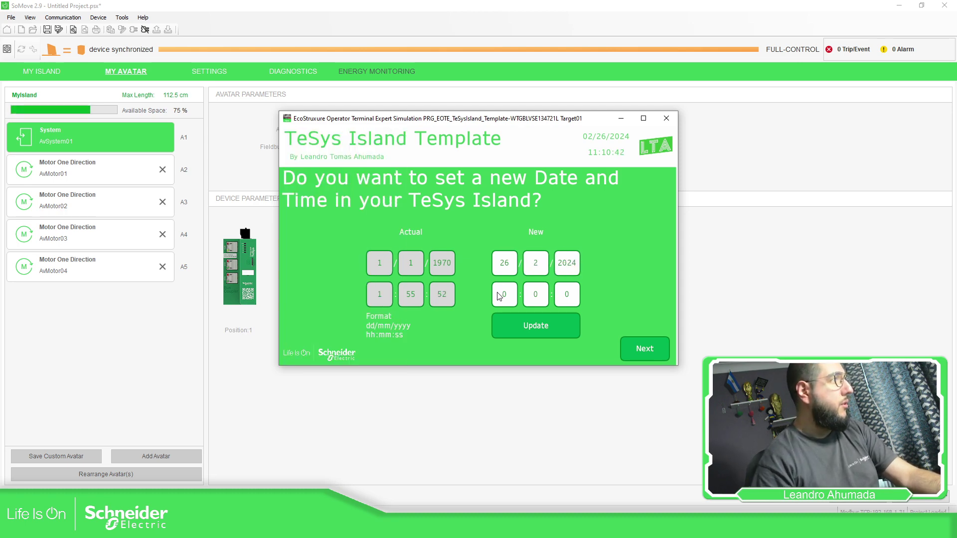
Set the time to 11:10, apply it to the island, and continue to the HMI IP step
{"action": "left_click", "coordinate": [500, 296]}
{"action": "type", "text": "11"}
{"action": "key", "text": "Return"}
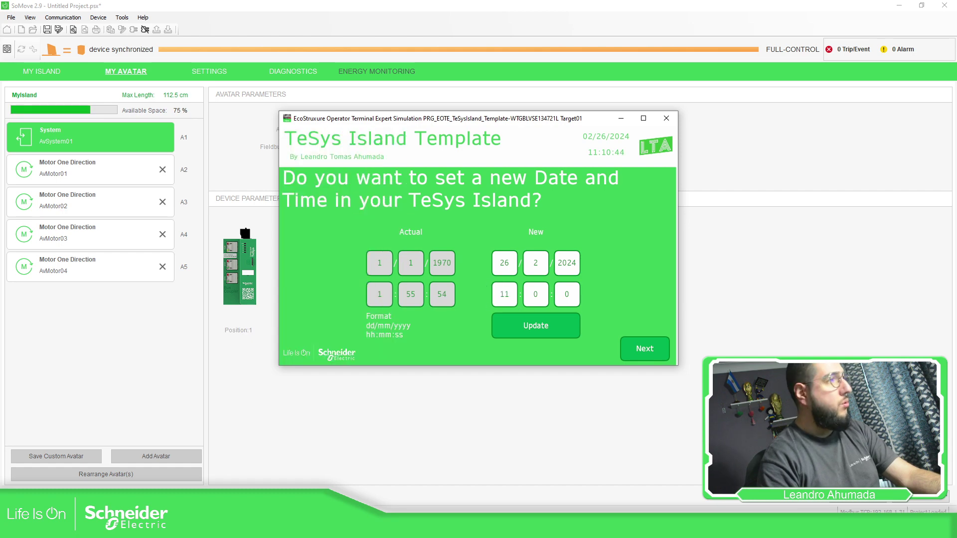
{"action": "left_click", "coordinate": [538, 293]}
{"action": "type", "text": "10"}
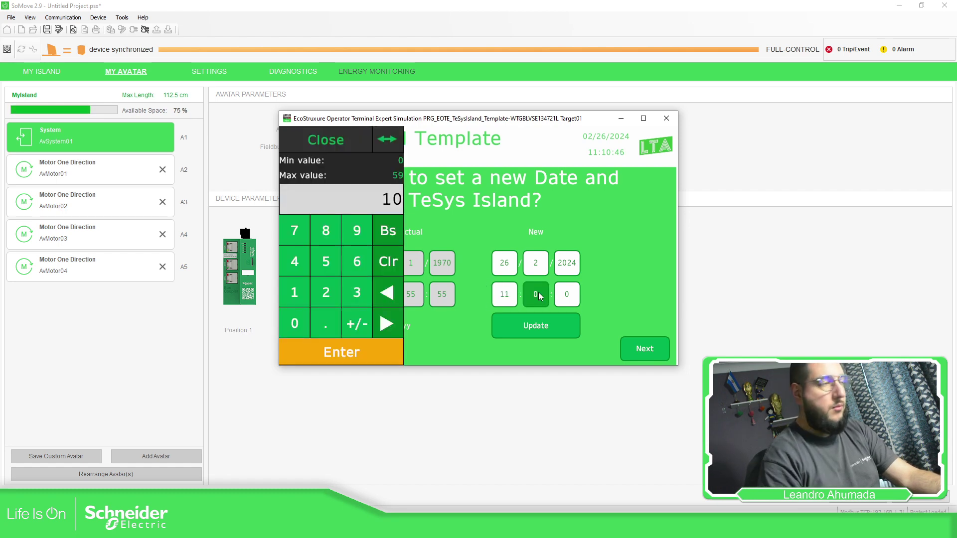
{"action": "key", "text": "Return"}
{"action": "left_click", "coordinate": [528, 330]}
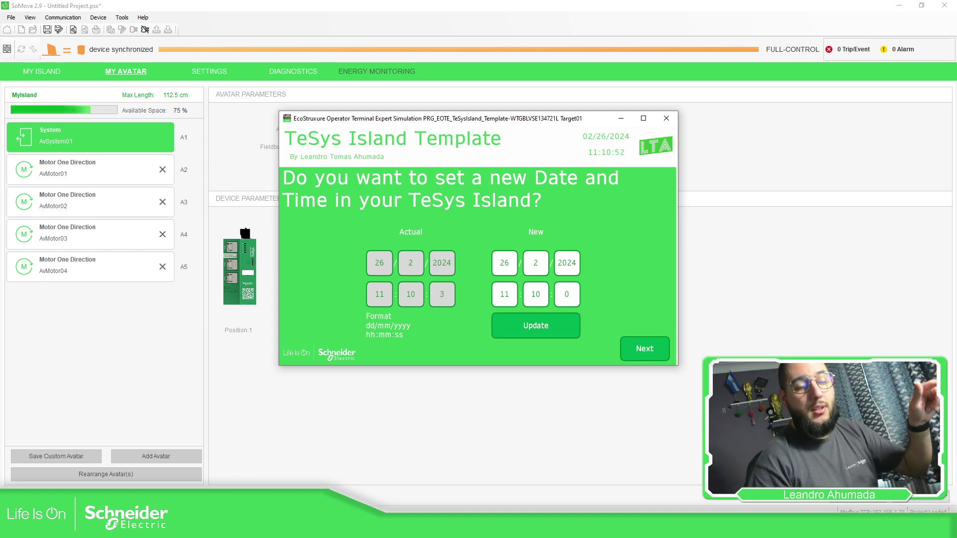
{"action": "left_click", "coordinate": [648, 350]}
{"action": "scroll", "coordinate": [492, 283], "scroll_direction": "down", "scroll_amount": 3}
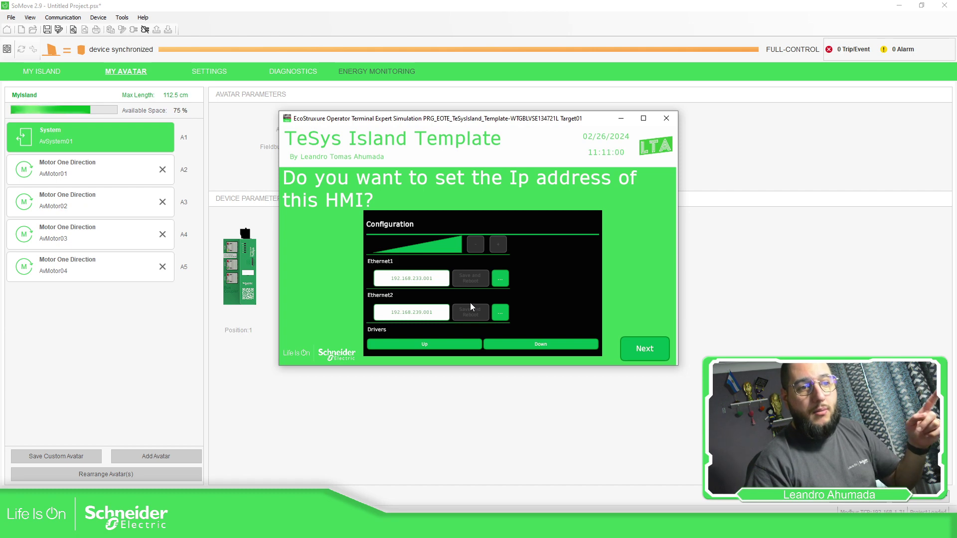
{"action": "scroll", "coordinate": [471, 301], "scroll_direction": "up", "scroll_amount": 2}
{"action": "scroll", "coordinate": [446, 289], "scroll_direction": "down", "scroll_amount": 1}
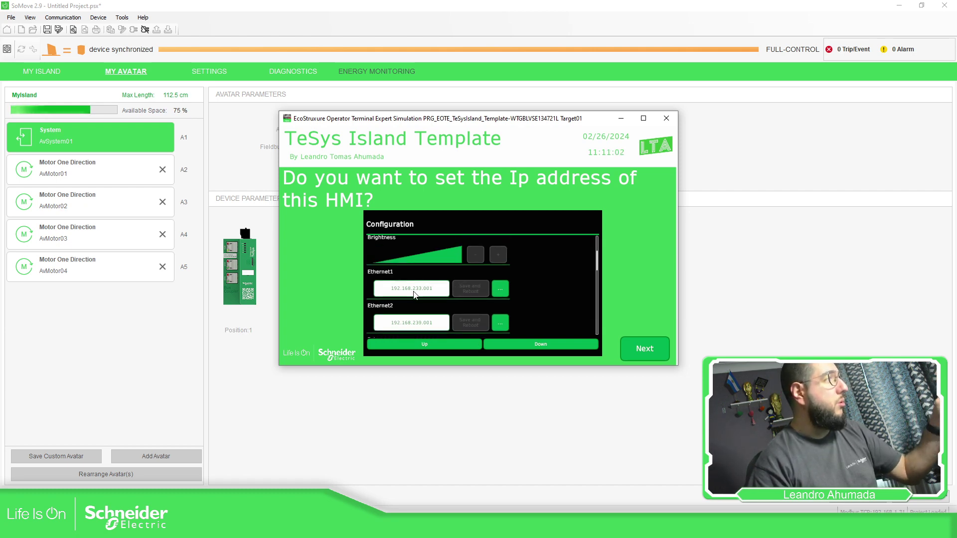
{"action": "left_click", "coordinate": [501, 288]}
{"action": "scroll", "coordinate": [473, 304], "scroll_direction": "down", "scroll_amount": 3}
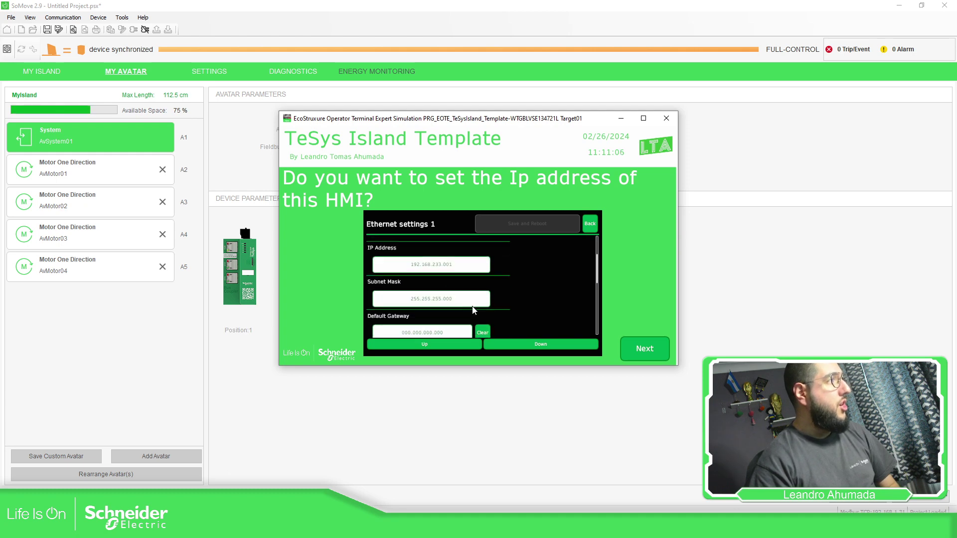
{"action": "scroll", "coordinate": [473, 310], "scroll_direction": "down", "scroll_amount": 1}
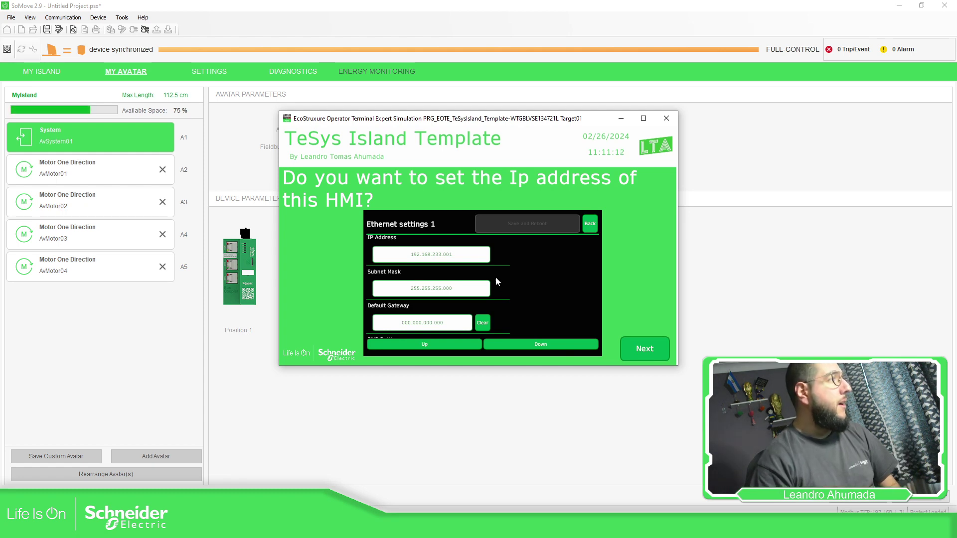
{"action": "scroll", "coordinate": [524, 284], "scroll_direction": "up", "scroll_amount": 3}
{"action": "left_click", "coordinate": [587, 227]}
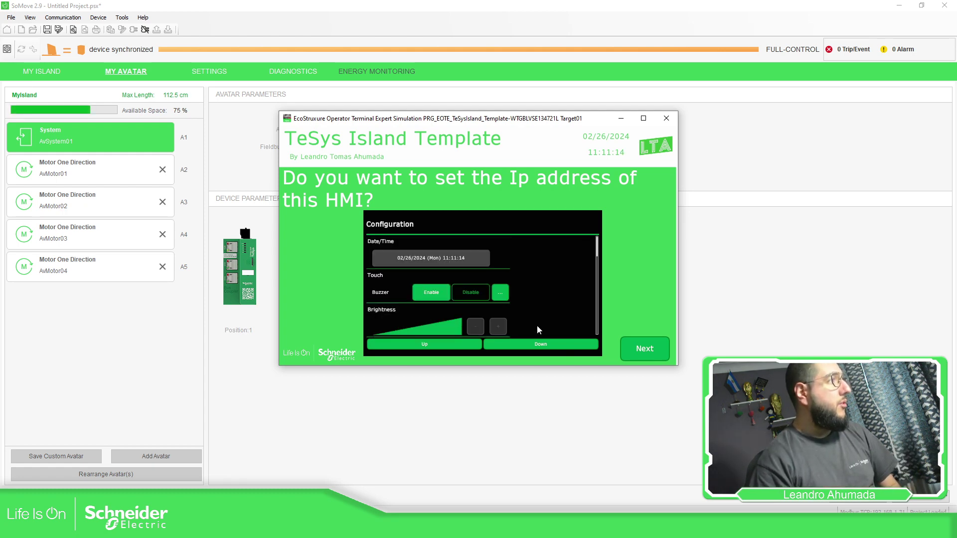
Finish the wizard, browse the avatars, and switch Motor1 on
{"action": "left_click", "coordinate": [650, 353]}
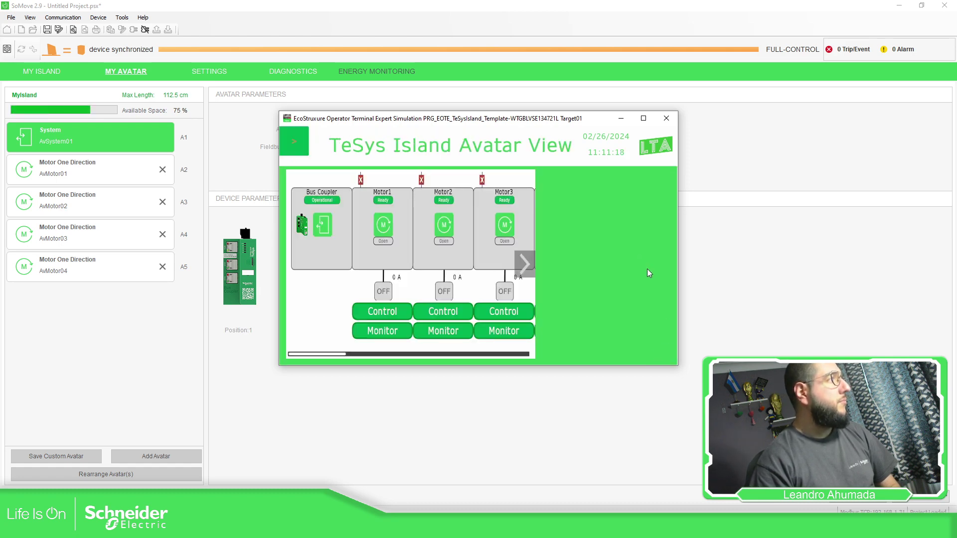
{"action": "left_click", "coordinate": [526, 266]}
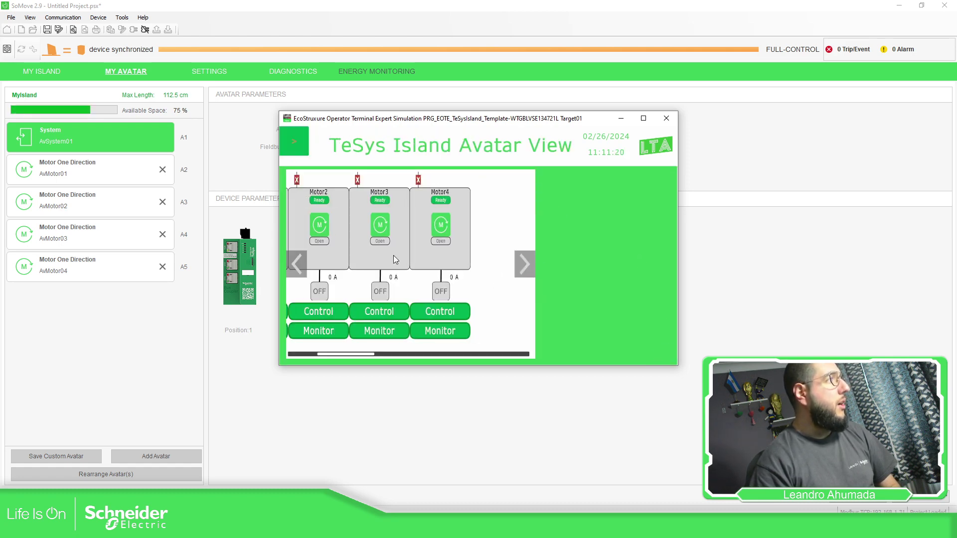
{"action": "left_click", "coordinate": [294, 267]}
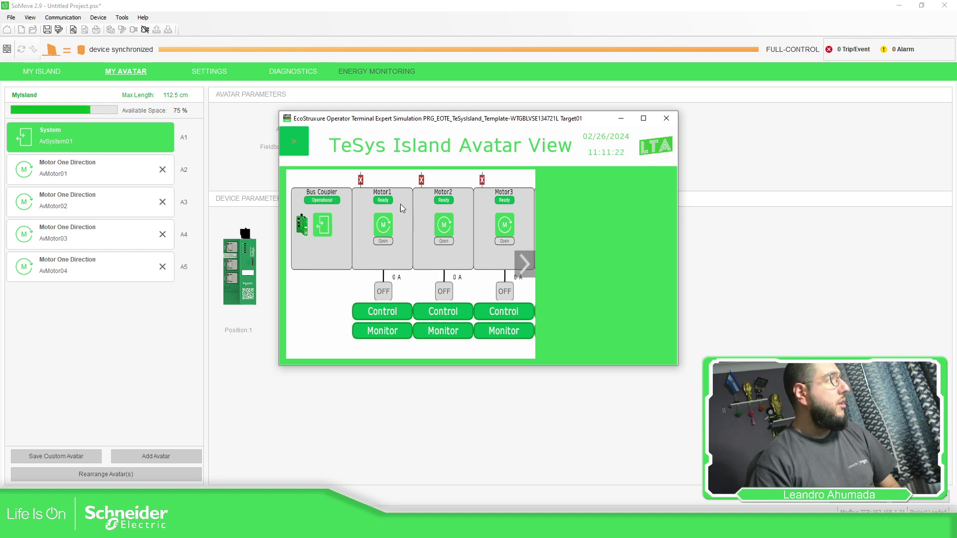
{"action": "left_click", "coordinate": [392, 314]}
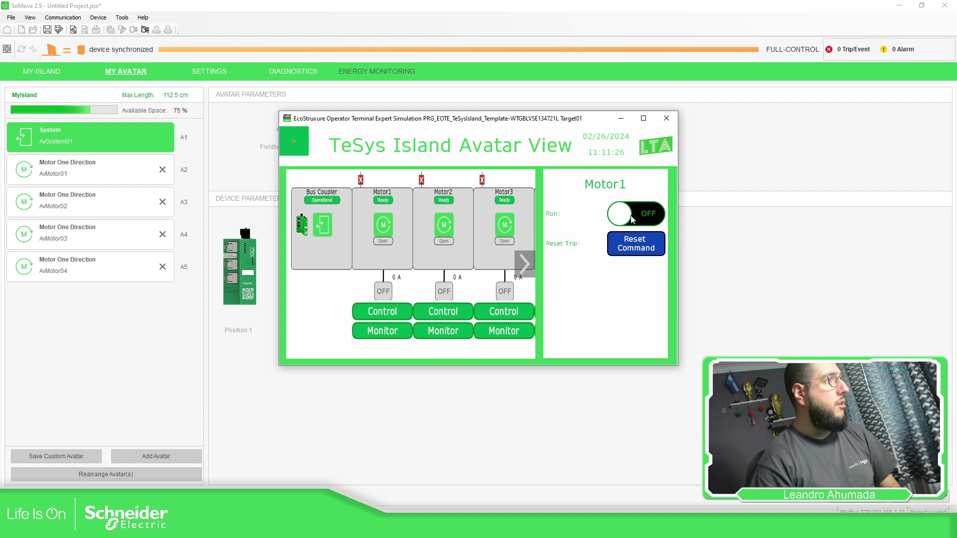
{"action": "left_click", "coordinate": [626, 219]}
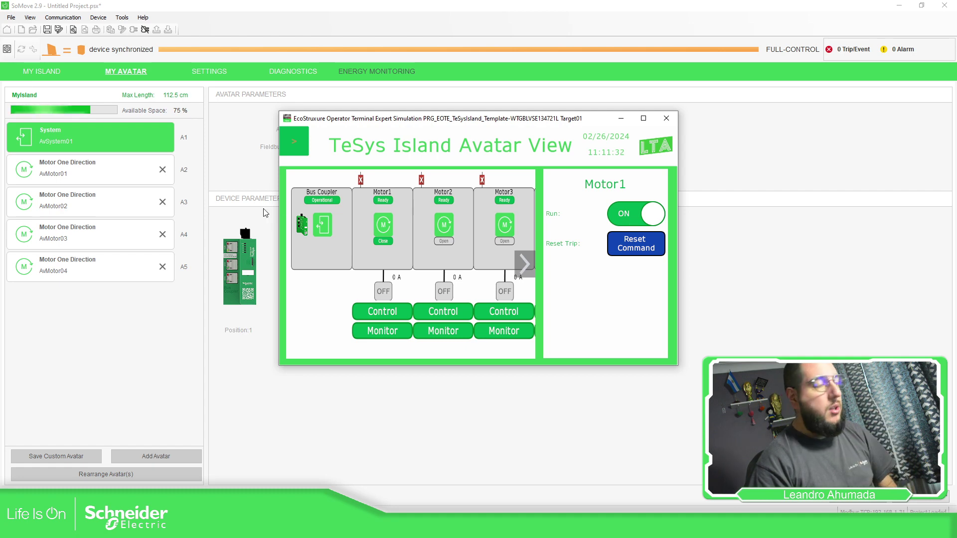
Switch Motor1 off, run and stop Motor2, then show Motor1's monitoring values
{"action": "left_click", "coordinate": [442, 313]}
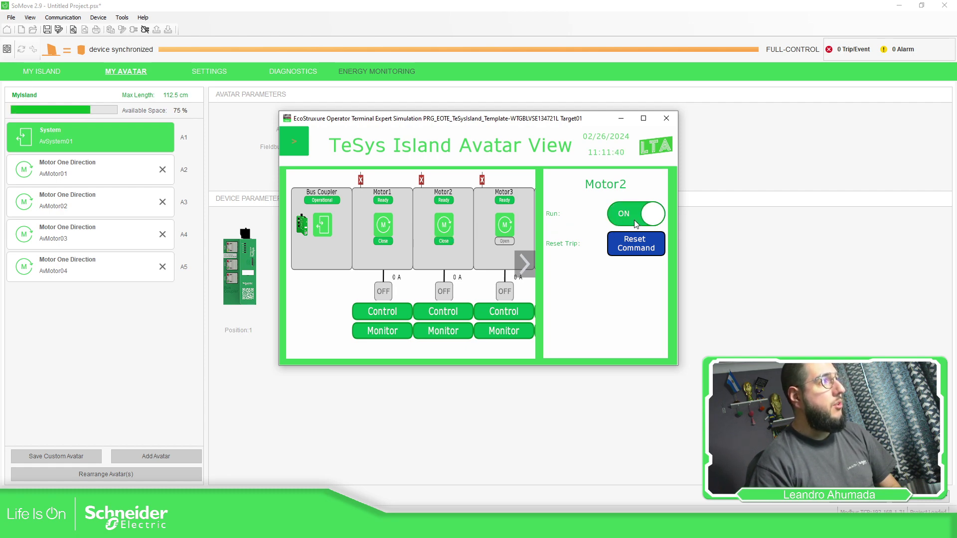
{"action": "left_click", "coordinate": [398, 313]}
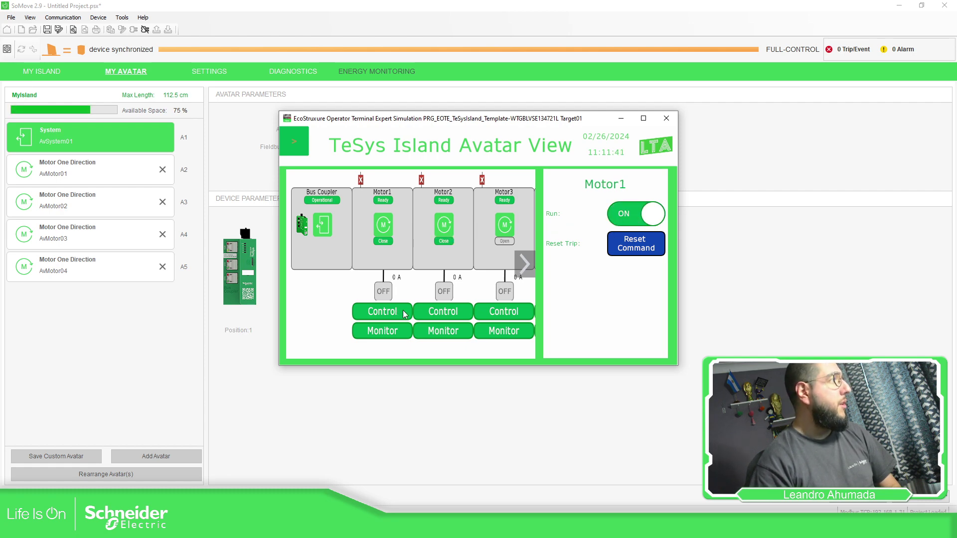
{"action": "left_click", "coordinate": [651, 218]}
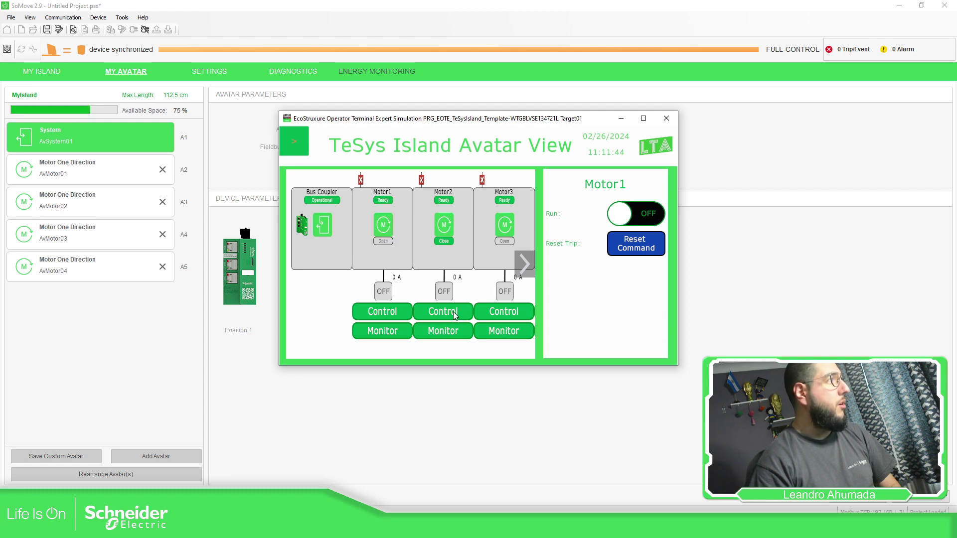
{"action": "left_click", "coordinate": [454, 313]}
{"action": "left_click", "coordinate": [624, 216]}
{"action": "left_click", "coordinate": [649, 221]}
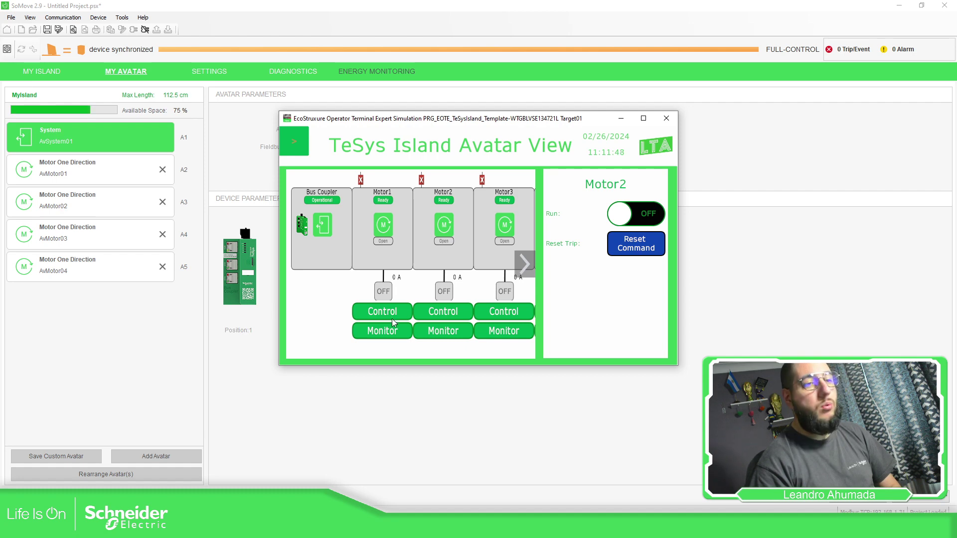
{"action": "left_click", "coordinate": [392, 338]}
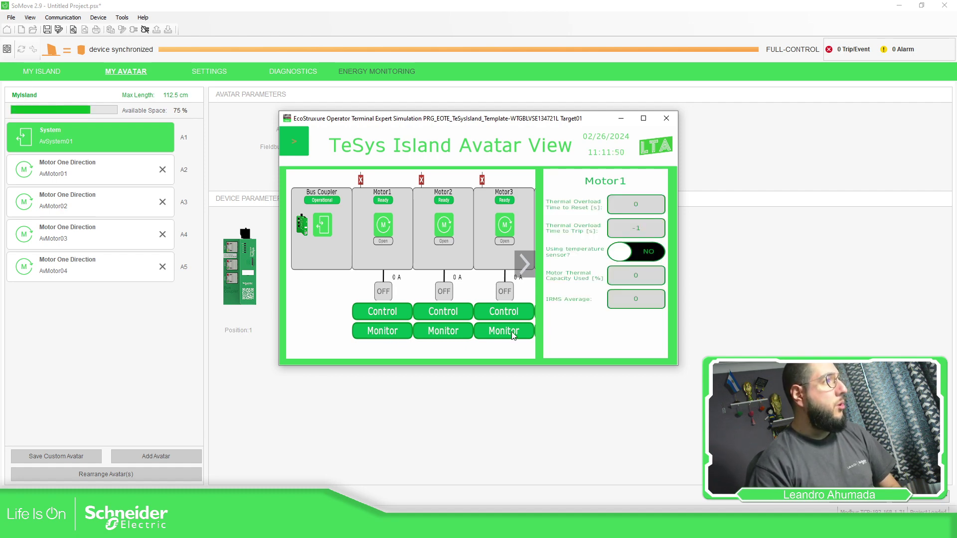
{"action": "left_click", "coordinate": [624, 254]}
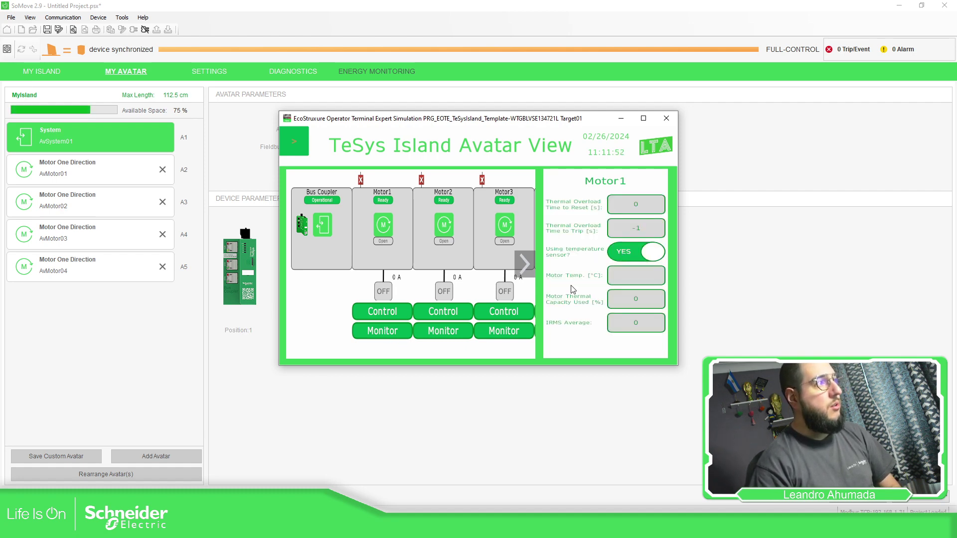
{"action": "left_click", "coordinate": [648, 254]}
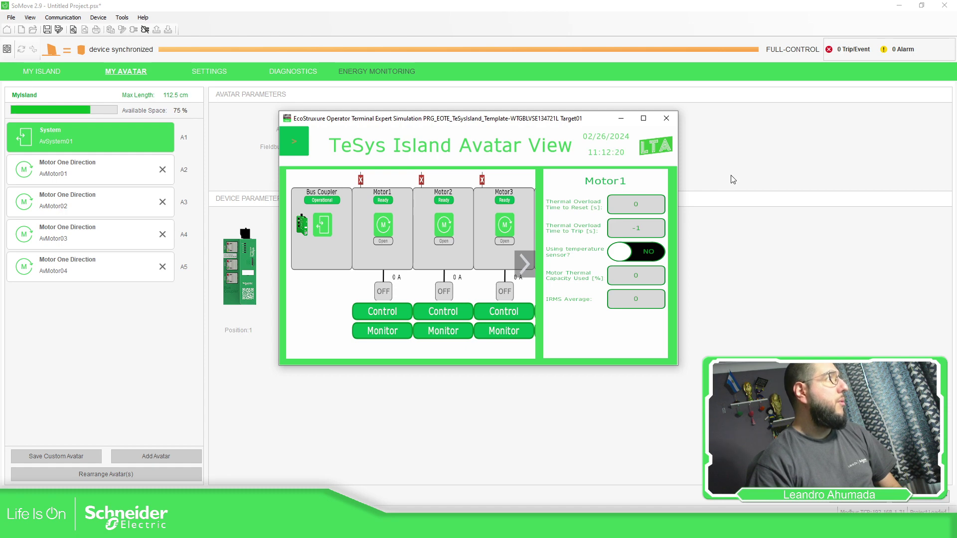
{"action": "left_click", "coordinate": [733, 145]}
Open AvMotor01's diagnostics and force its From PLC ON/OFF input to 1
{"action": "left_click", "coordinate": [210, 71]}
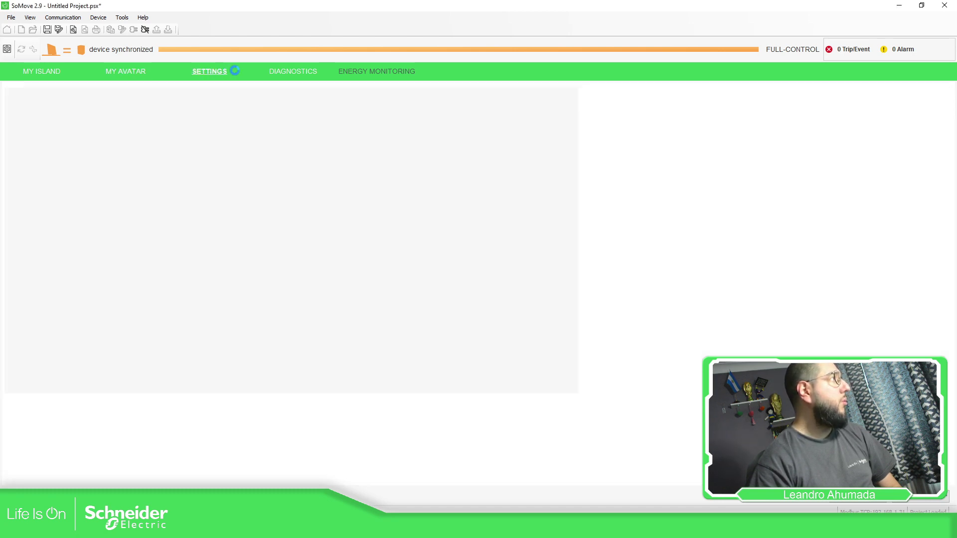
{"action": "left_click", "coordinate": [289, 72]}
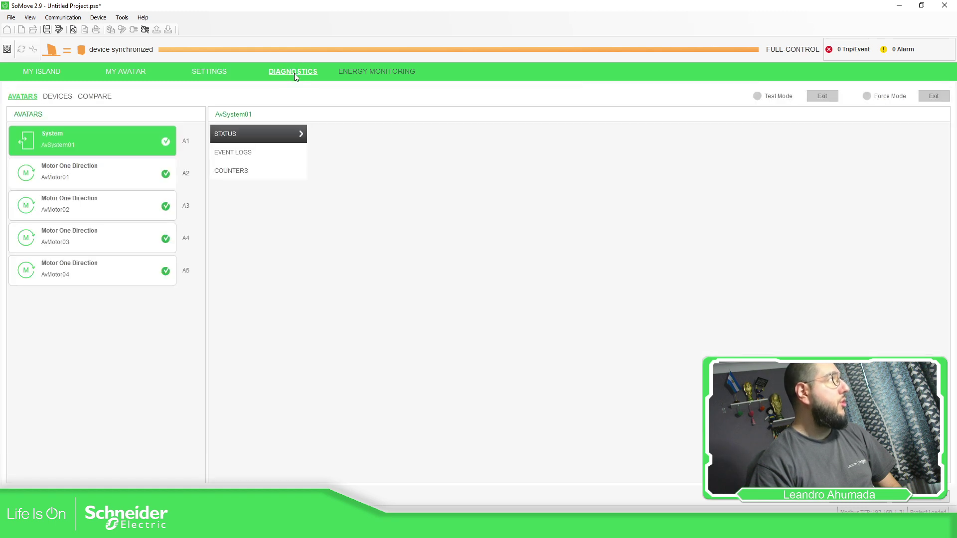
{"action": "left_click", "coordinate": [107, 179]}
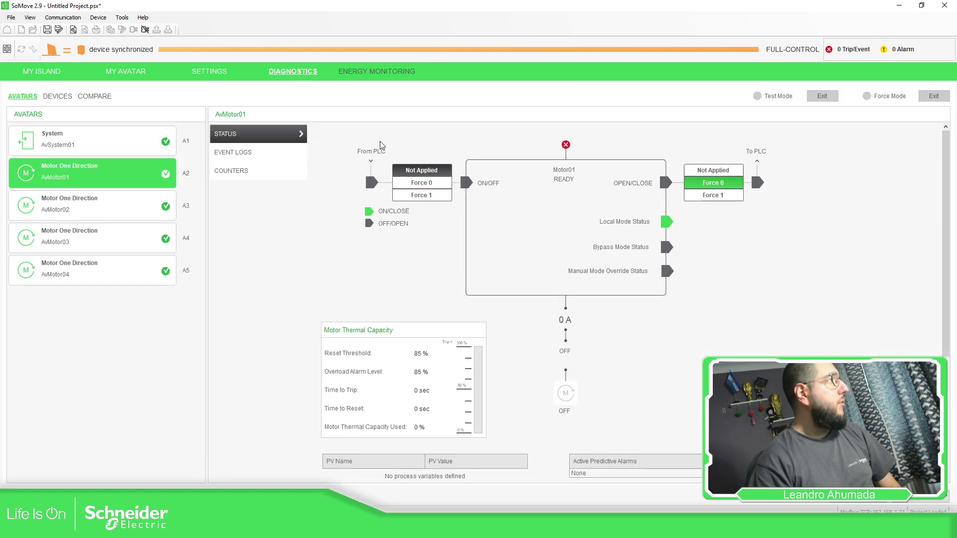
{"action": "left_click", "coordinate": [423, 196]}
{"action": "left_click", "coordinate": [410, 308]}
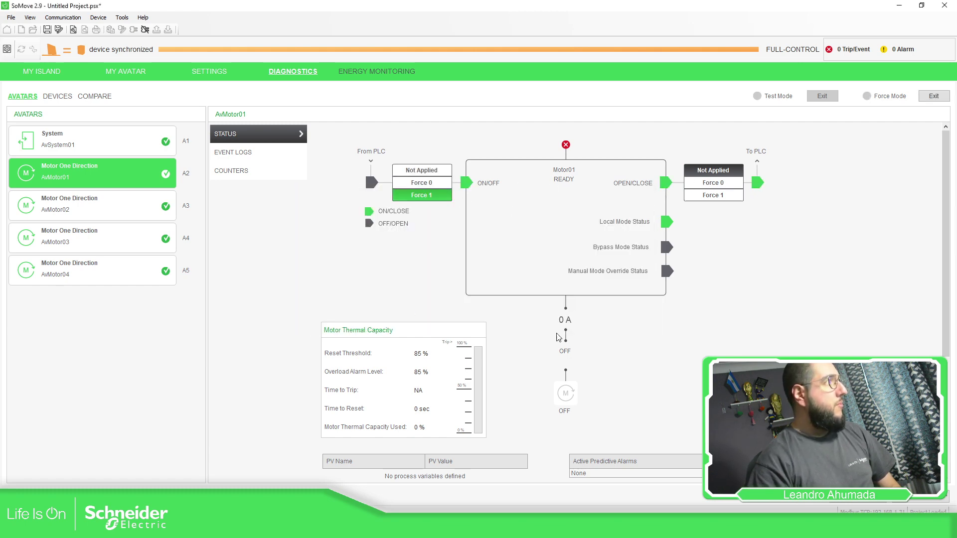
Check Motor1's controls on the HMI, then exit Force Mode in SoMove
{"action": "key", "text": "alt+Tab"}
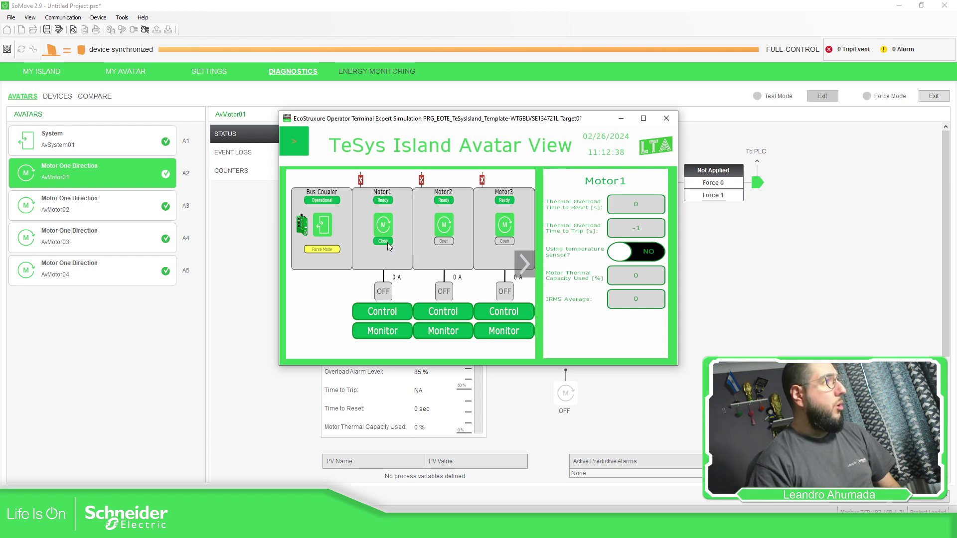
{"action": "left_click", "coordinate": [382, 311]}
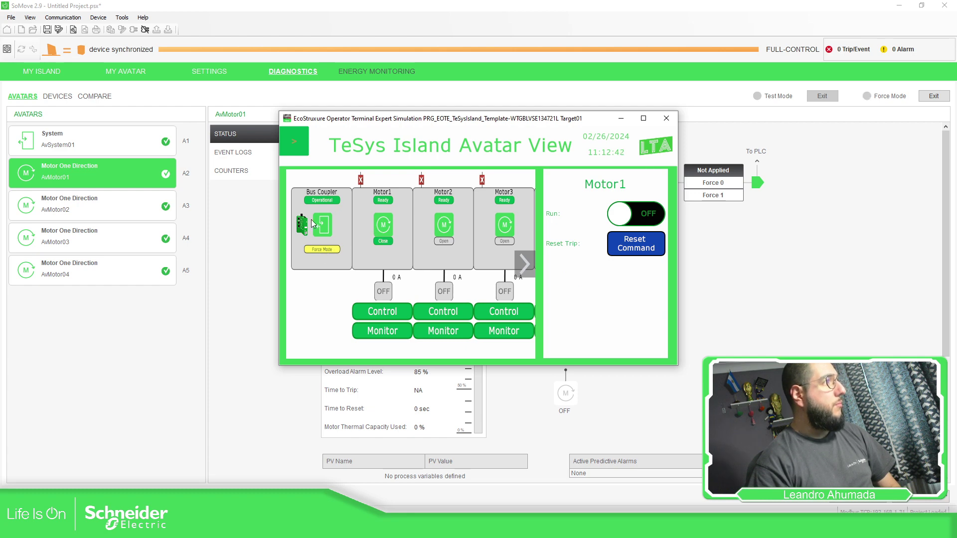
{"action": "left_click", "coordinate": [777, 285]}
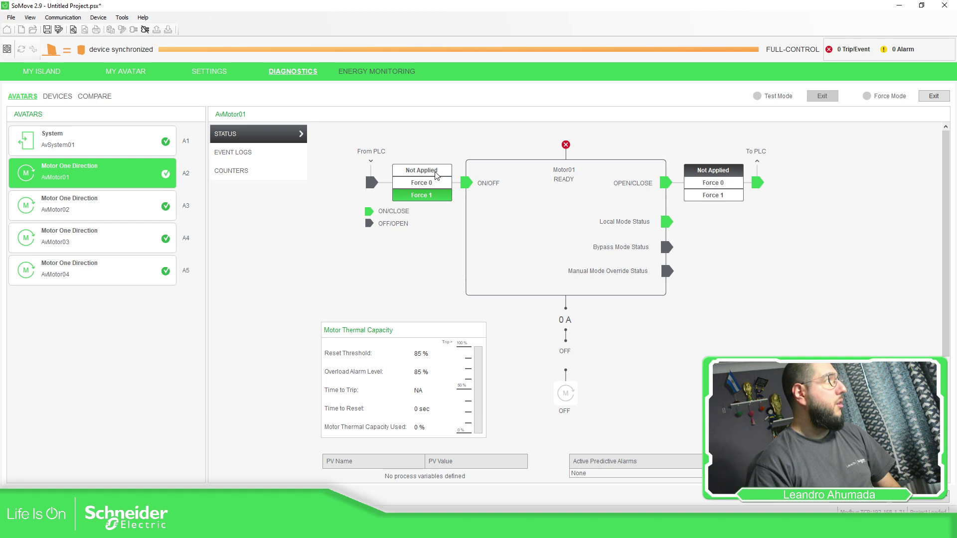
{"action": "left_click", "coordinate": [933, 97]}
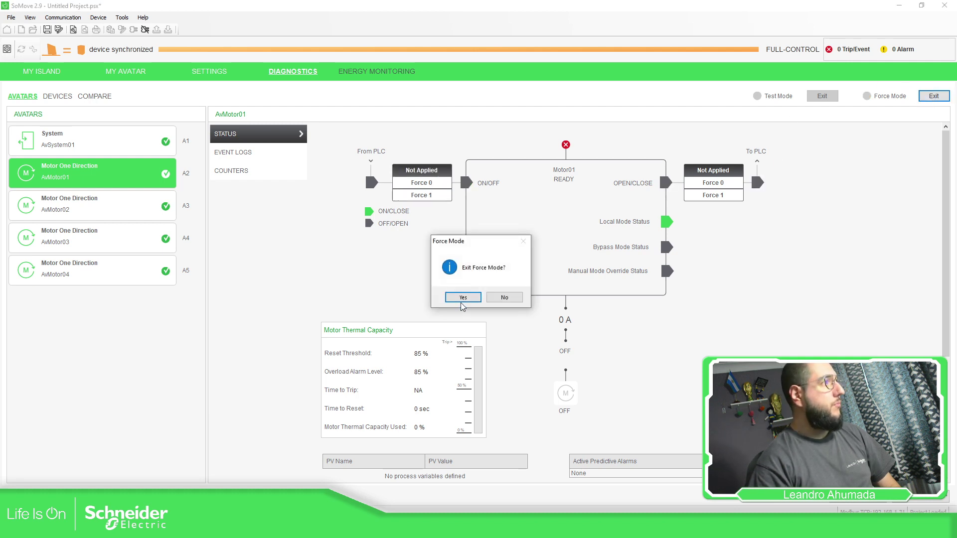
{"action": "left_click", "coordinate": [462, 297]}
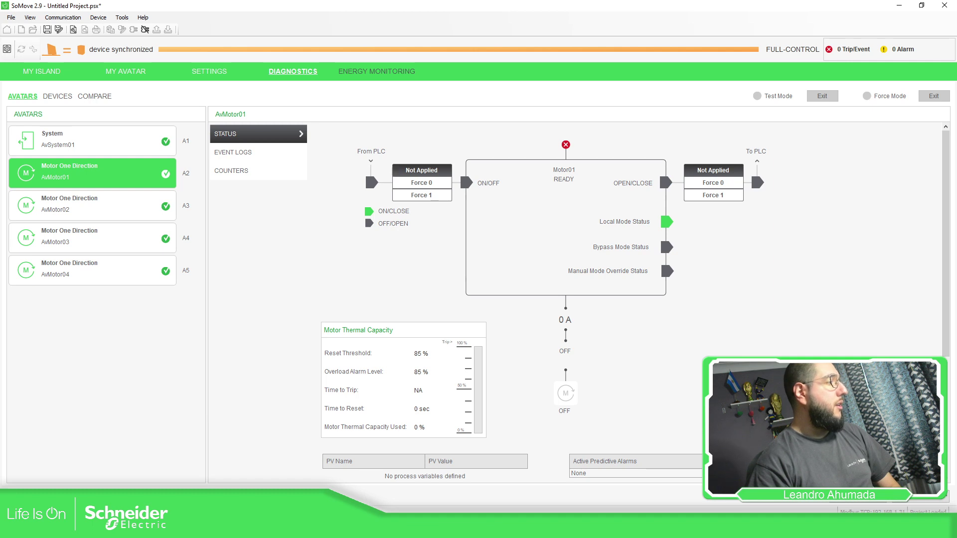
{"action": "key", "text": "alt+Tab"}
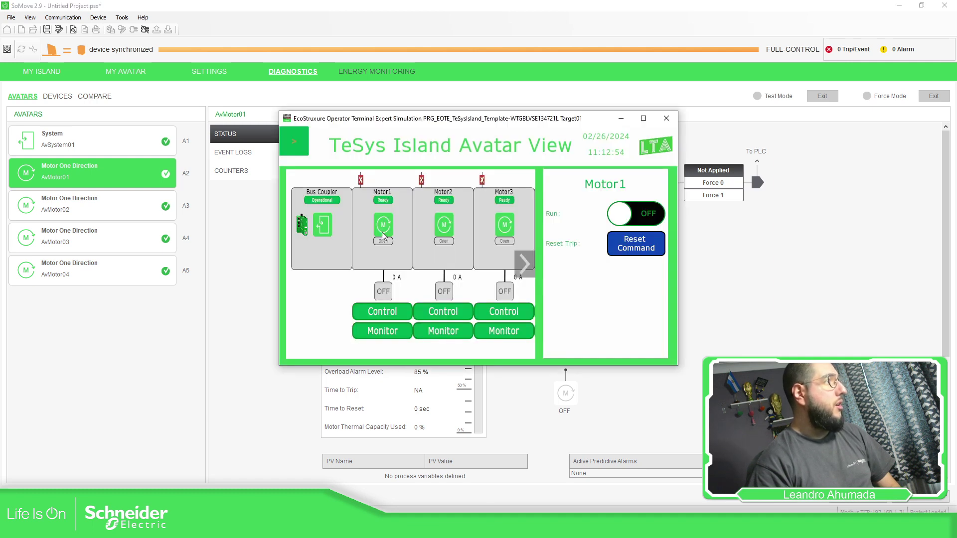
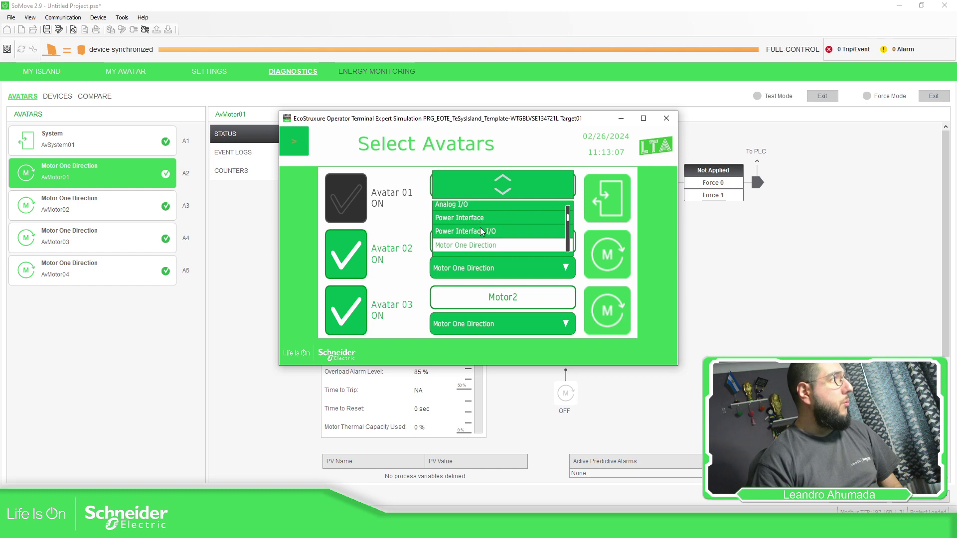
Rename Avatar 02 from Motor1 to 'allal'
{"action": "left_click", "coordinate": [477, 220]}
{"action": "left_click", "coordinate": [518, 244]}
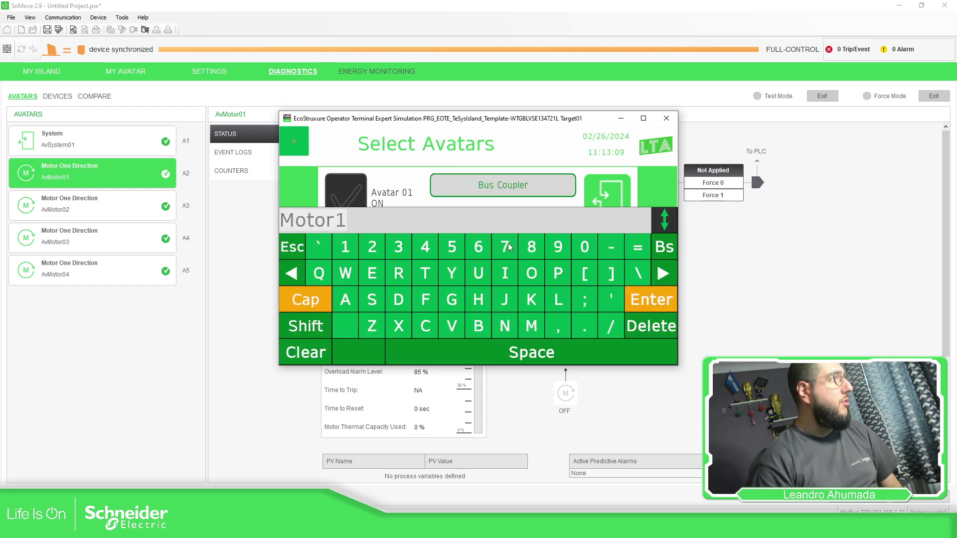
{"action": "key", "text": "ctrl+a"}
{"action": "type", "text": "allal"}
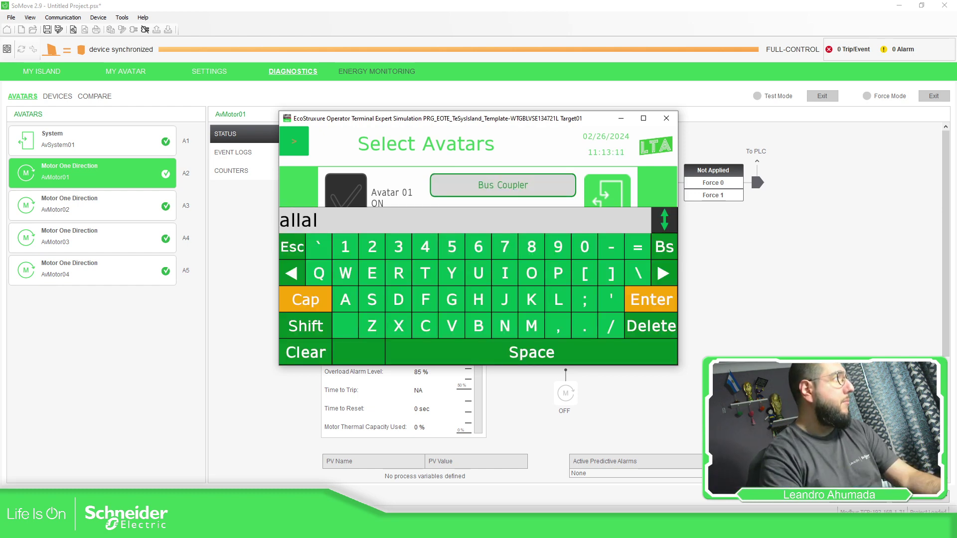
{"action": "key", "text": "Return"}
Set Avatar 03 to Digital I/O and name it 'SOmething'
{"action": "scroll", "coordinate": [519, 304], "scroll_direction": "down", "scroll_amount": 1}
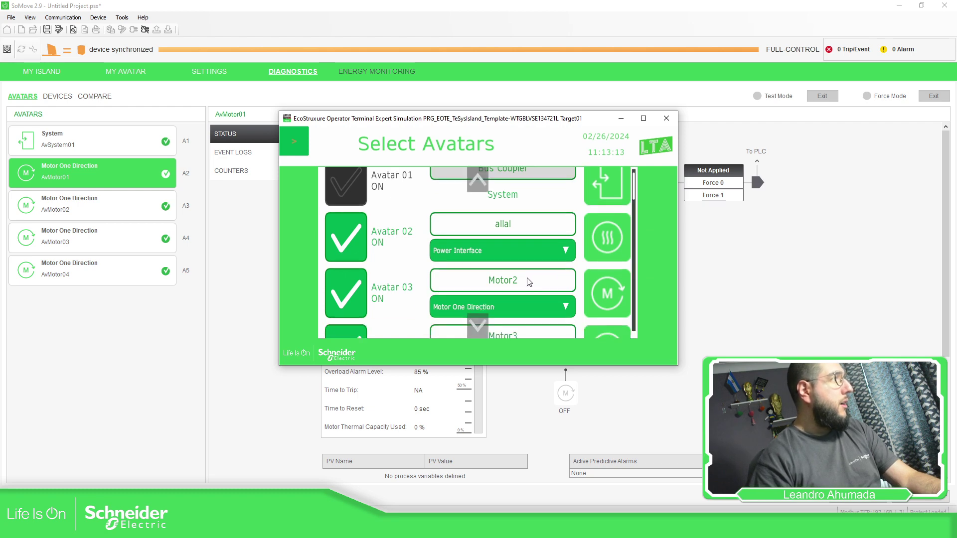
{"action": "left_click", "coordinate": [511, 303]}
{"action": "scroll", "coordinate": [475, 250], "scroll_direction": "up", "scroll_amount": 2}
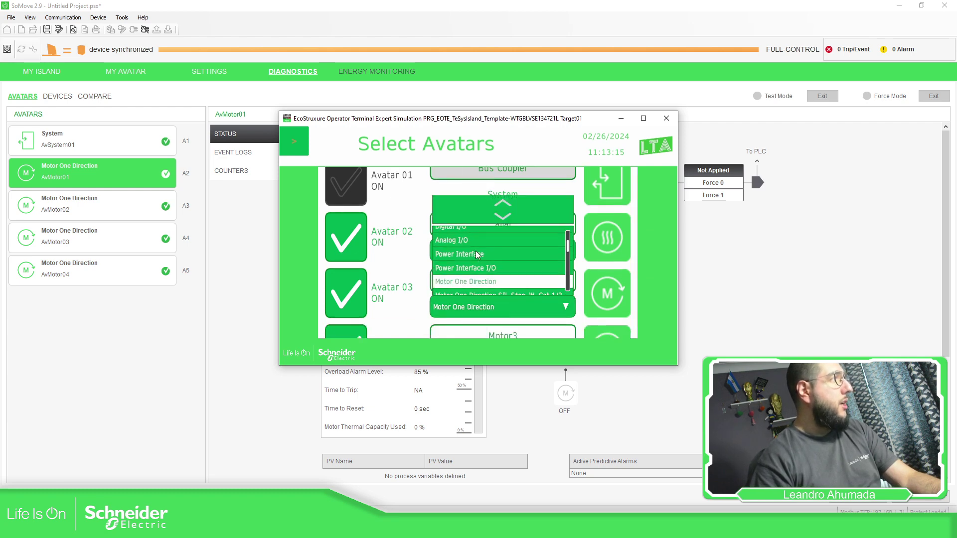
{"action": "left_click", "coordinate": [465, 245]}
{"action": "left_click", "coordinate": [512, 283]}
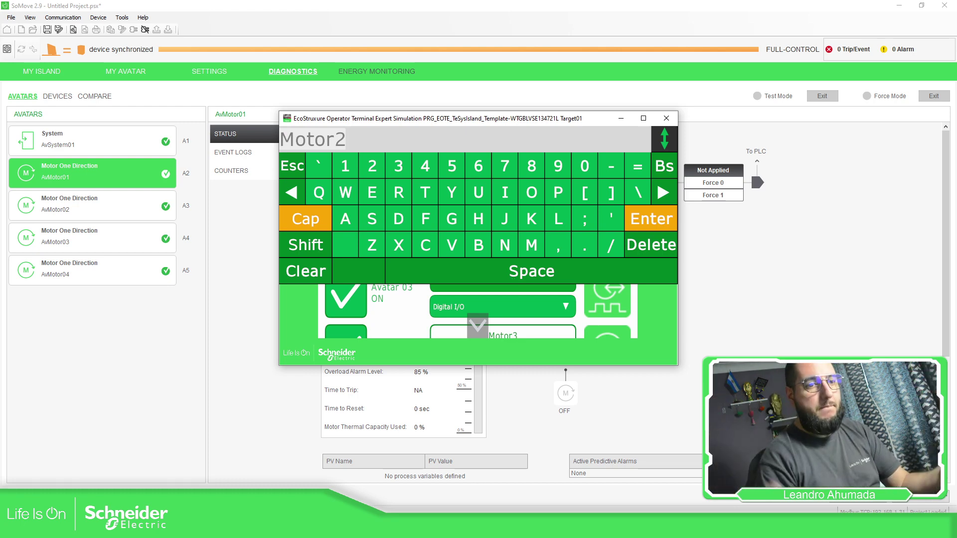
{"action": "type", "text": "SOmething"}
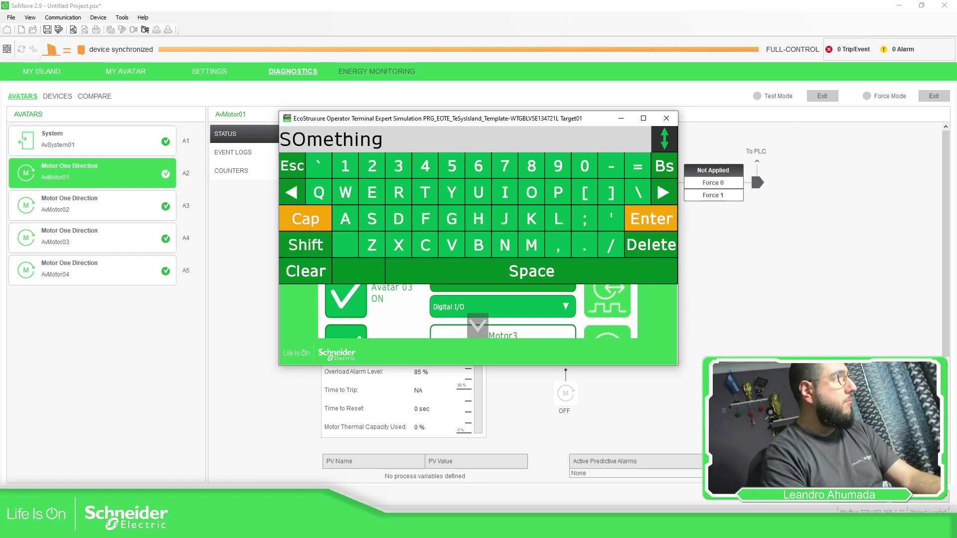
{"action": "key", "text": "Return"}
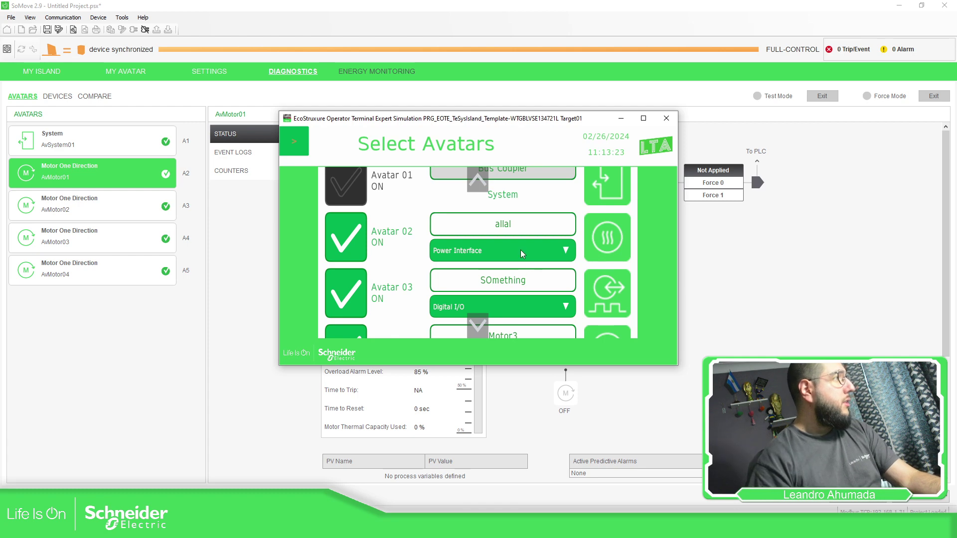
Set Avatar 04 to Analog I/O and rename it from Motor3 to 'Hola'
{"action": "scroll", "coordinate": [521, 250], "scroll_direction": "down", "scroll_amount": 2}
{"action": "left_click", "coordinate": [497, 277]}
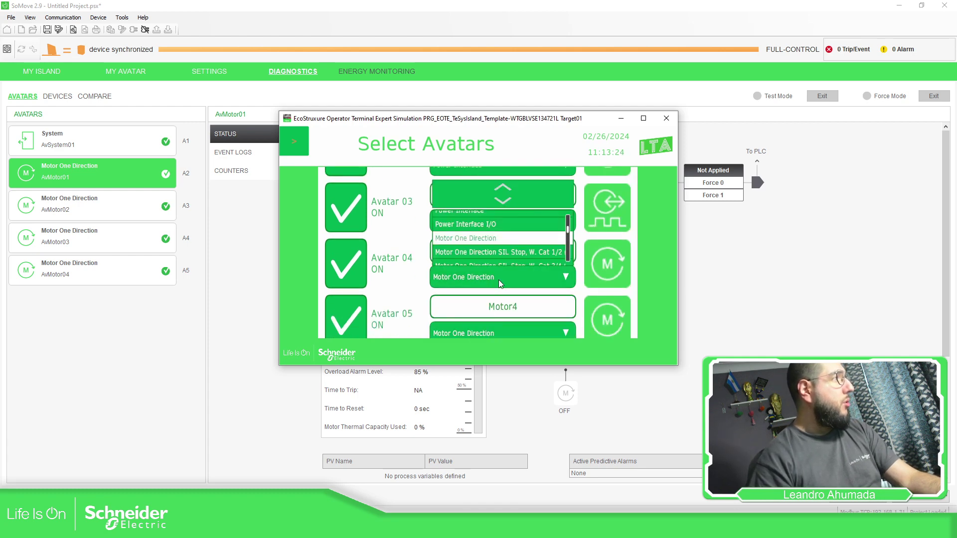
{"action": "scroll", "coordinate": [478, 231], "scroll_direction": "up", "scroll_amount": 3}
{"action": "left_click", "coordinate": [471, 229]}
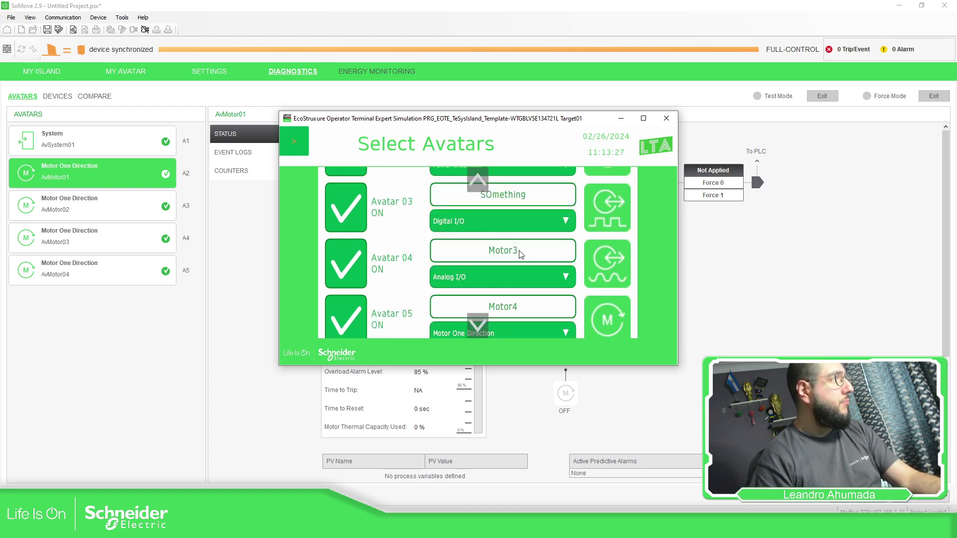
{"action": "left_click", "coordinate": [516, 250]}
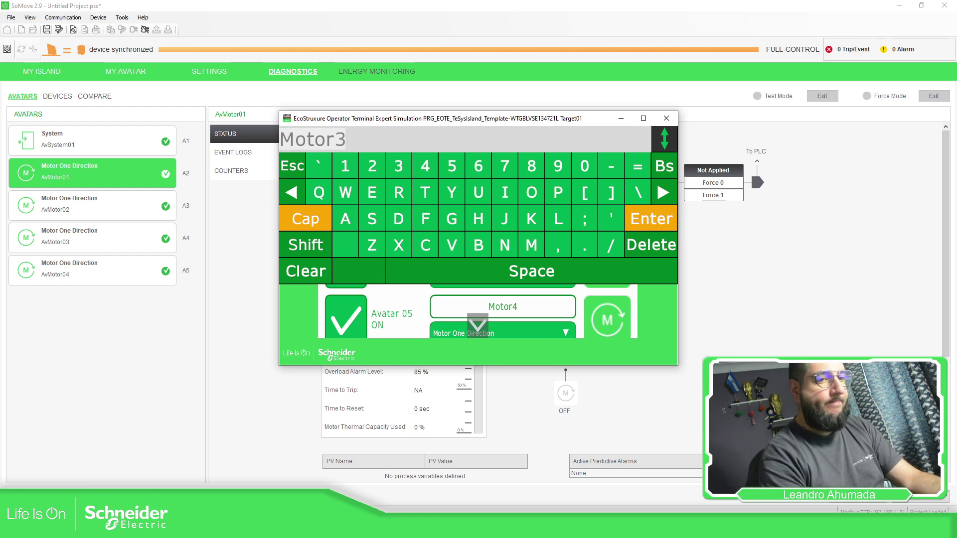
{"action": "key", "text": "BackSpace"}
{"action": "key", "text": "BackSpace"}
{"action": "key", "text": "BackSpace"}
{"action": "key", "text": "BackSpace"}
{"action": "key", "text": "BackSpace"}
{"action": "key", "text": "BackSpace"}
{"action": "type", "text": "Hola"}
{"action": "key", "text": "Return"}
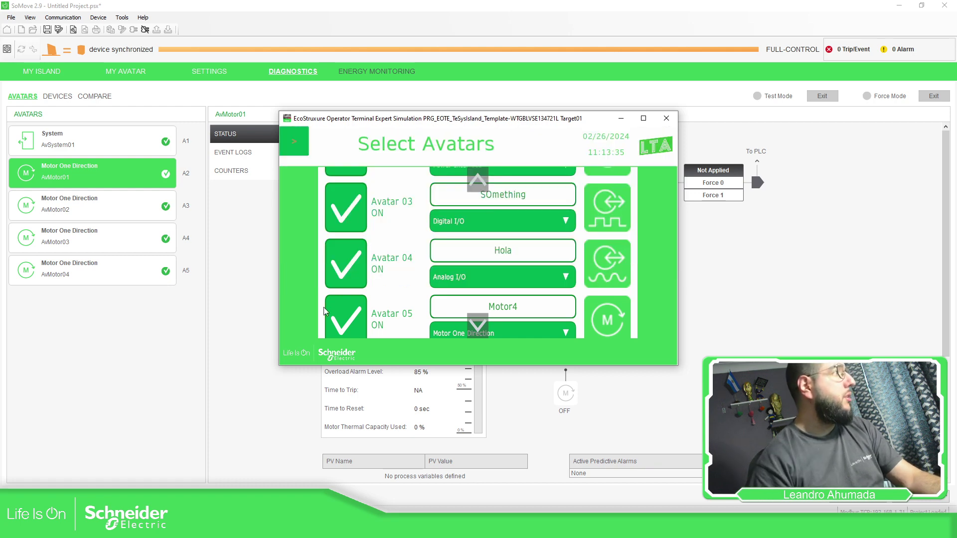
Switch Avatar 05 off
{"action": "scroll", "coordinate": [424, 246], "scroll_direction": "down", "scroll_amount": 1}
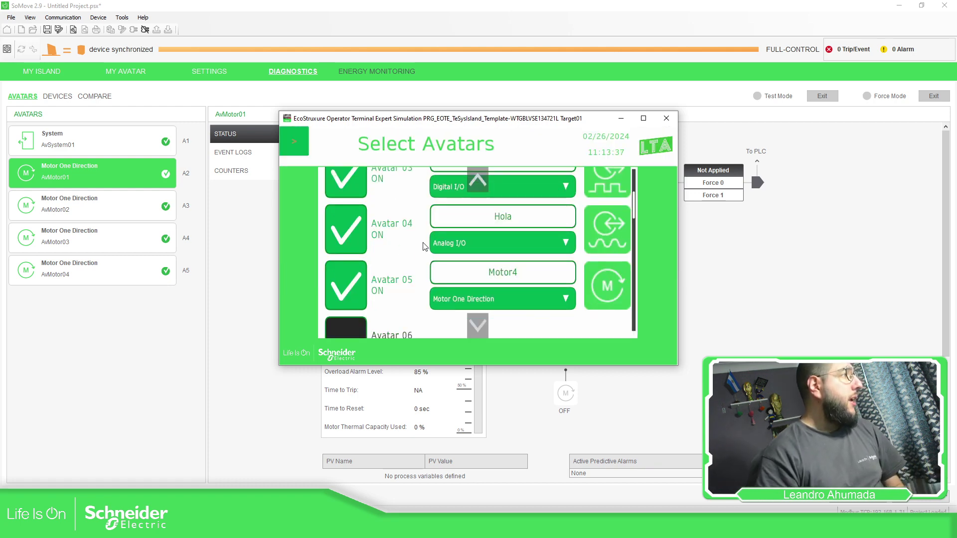
{"action": "left_click", "coordinate": [353, 287]}
{"action": "scroll", "coordinate": [433, 229], "scroll_direction": "up", "scroll_amount": 1}
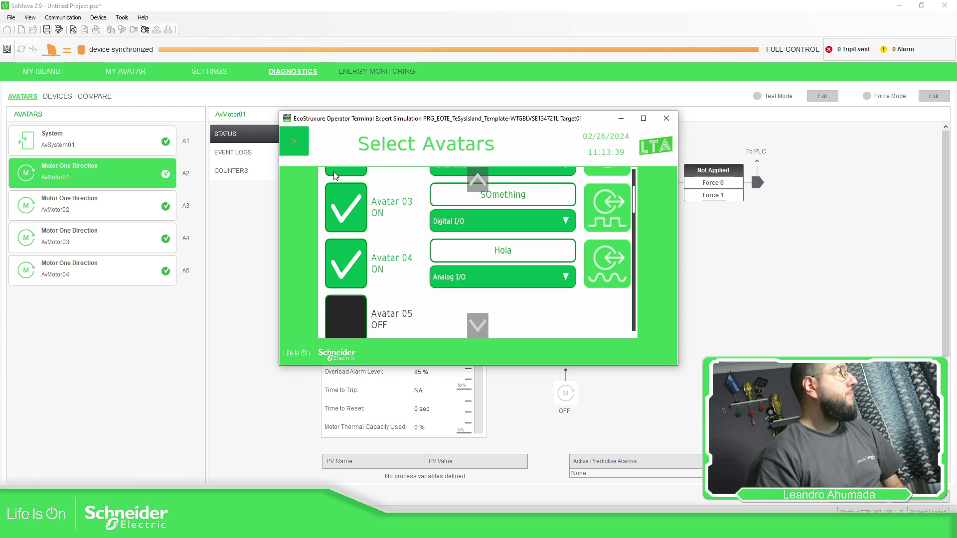
{"action": "left_click", "coordinate": [303, 147]}
In the Island Avatar View, show allal's monitoring, SOmething's digital I/O and Hola's analog I/O panels
{"action": "left_click", "coordinate": [317, 143]}
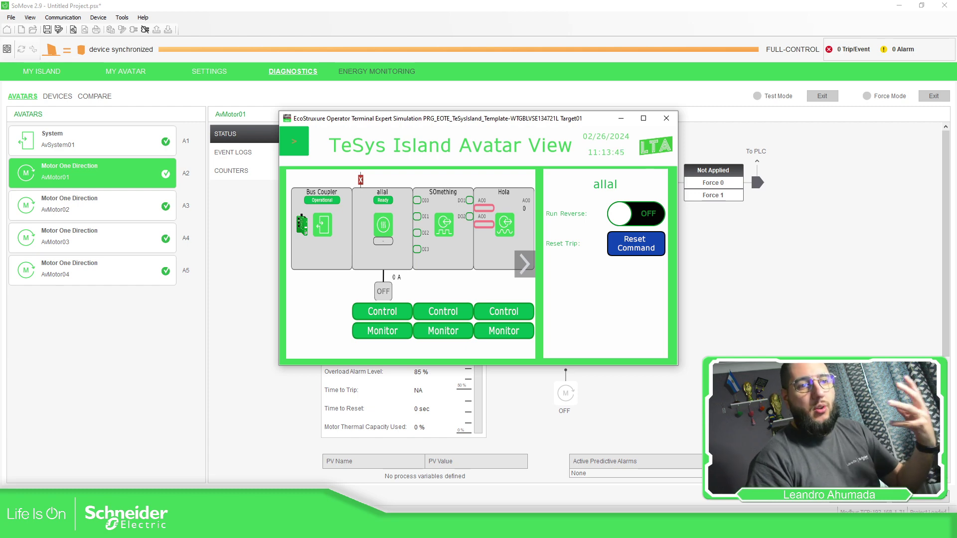
{"action": "left_click", "coordinate": [376, 333]}
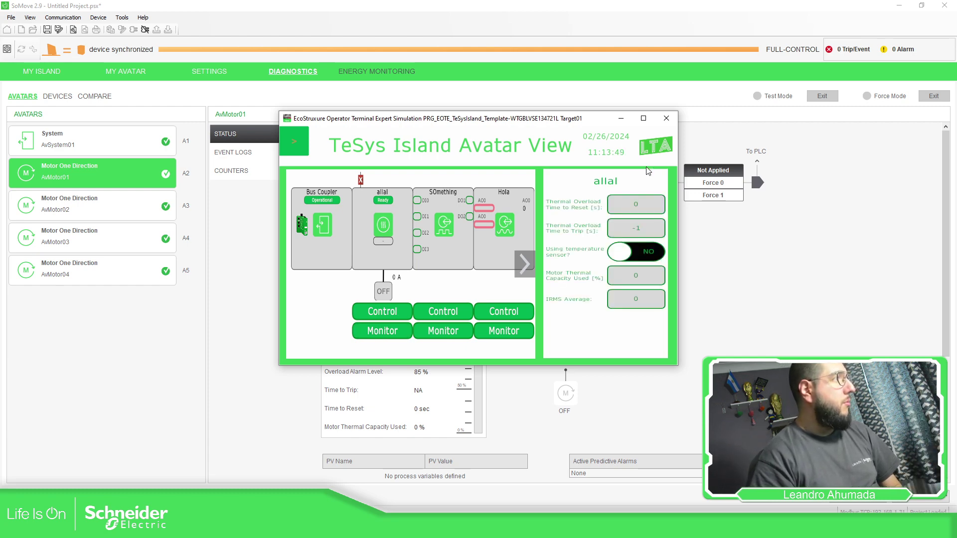
{"action": "left_click", "coordinate": [454, 312]}
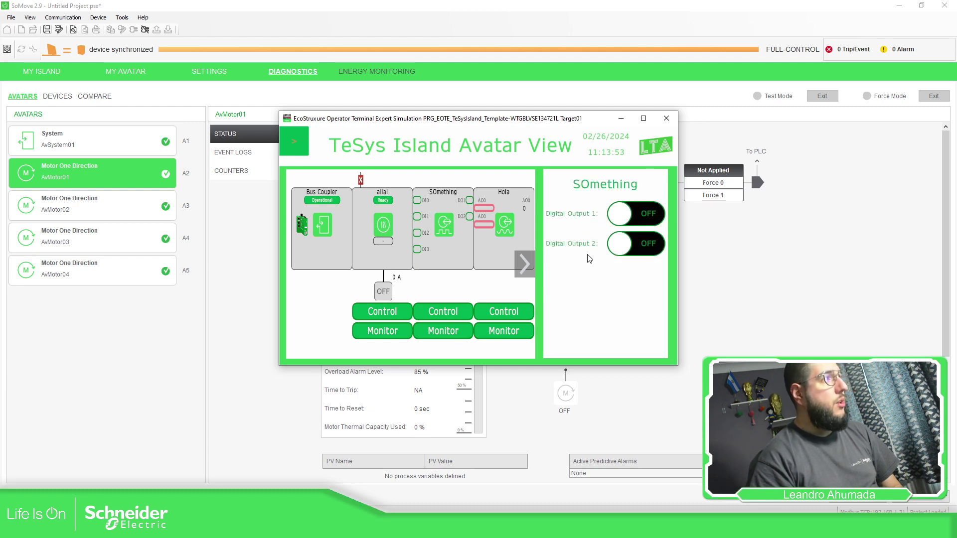
{"action": "left_click", "coordinate": [449, 326]}
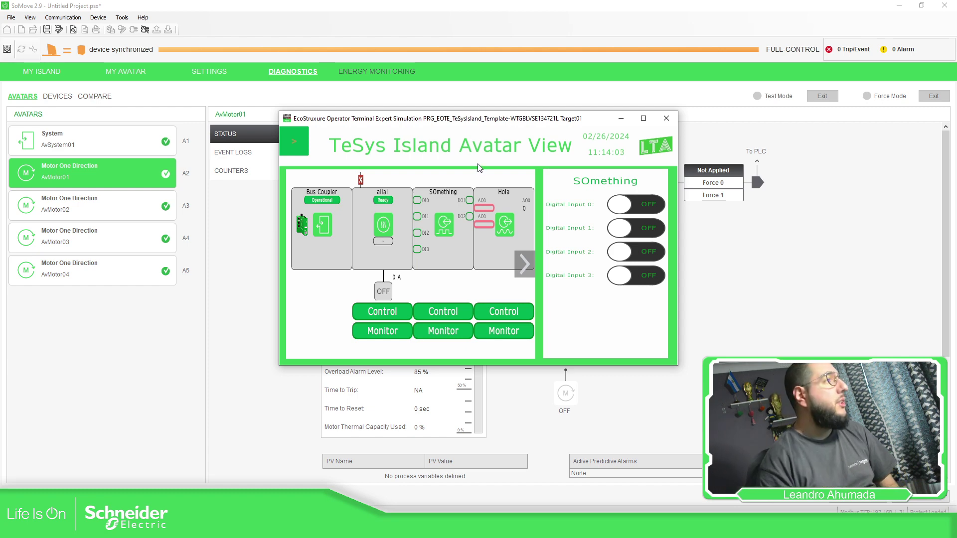
{"action": "left_click", "coordinate": [513, 307]}
{"action": "left_click", "coordinate": [510, 331]}
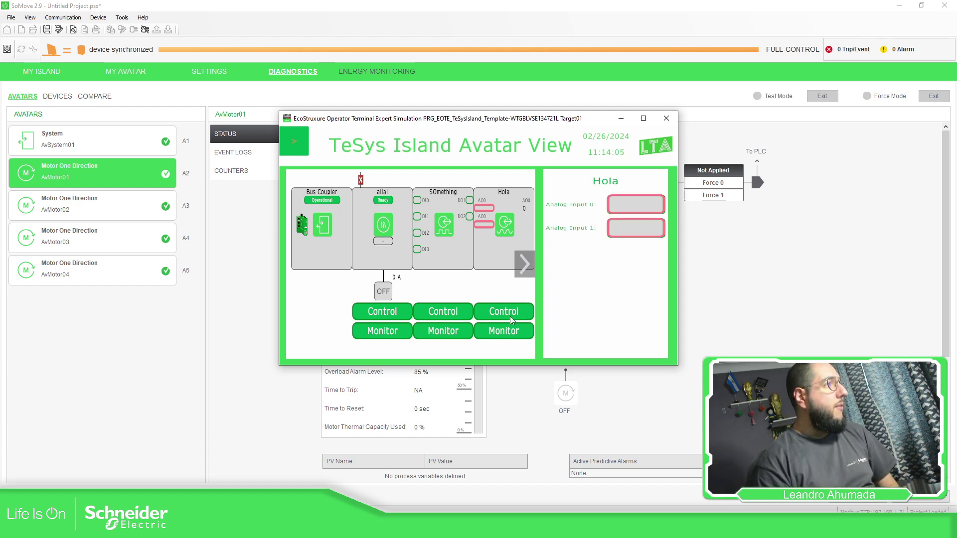
{"action": "left_click", "coordinate": [441, 329]}
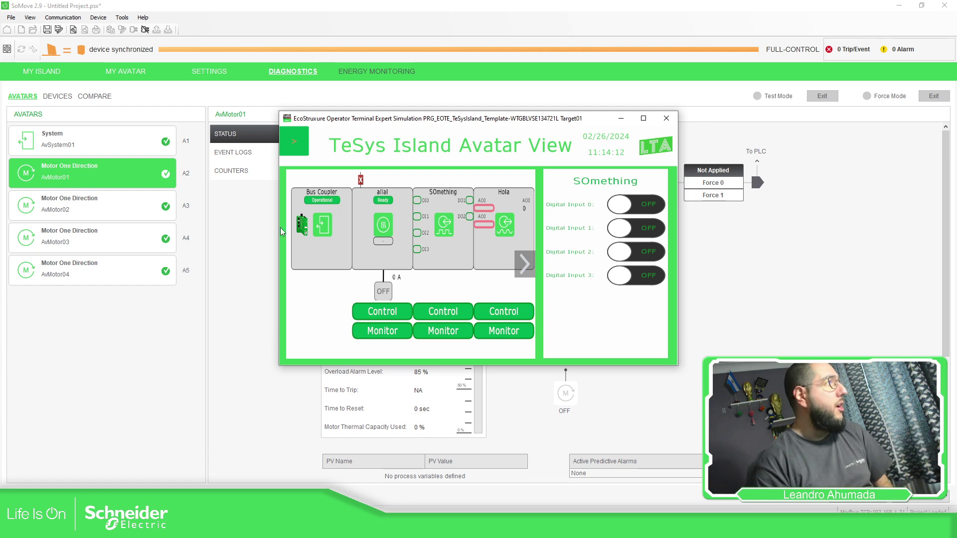
{"action": "left_click", "coordinate": [301, 154]}
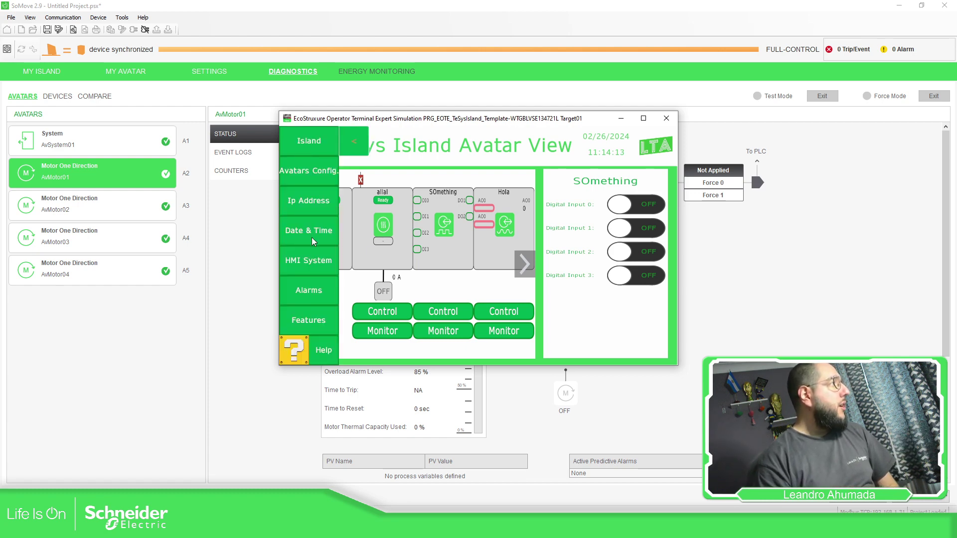
Browse the WebViewer, OPC UA information and template Roadmap pages from the side menu
{"action": "left_click", "coordinate": [317, 319]}
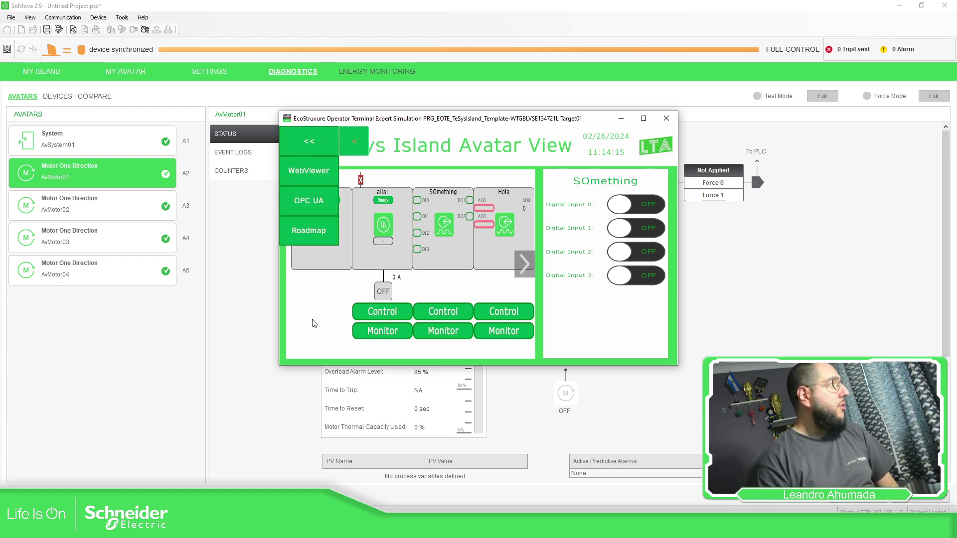
{"action": "left_click", "coordinate": [307, 172]}
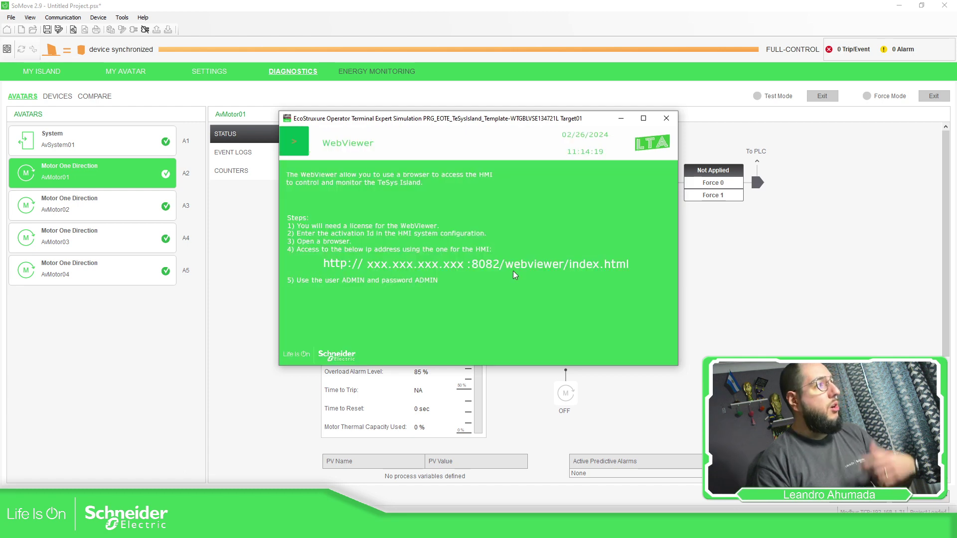
{"action": "left_click", "coordinate": [297, 145]}
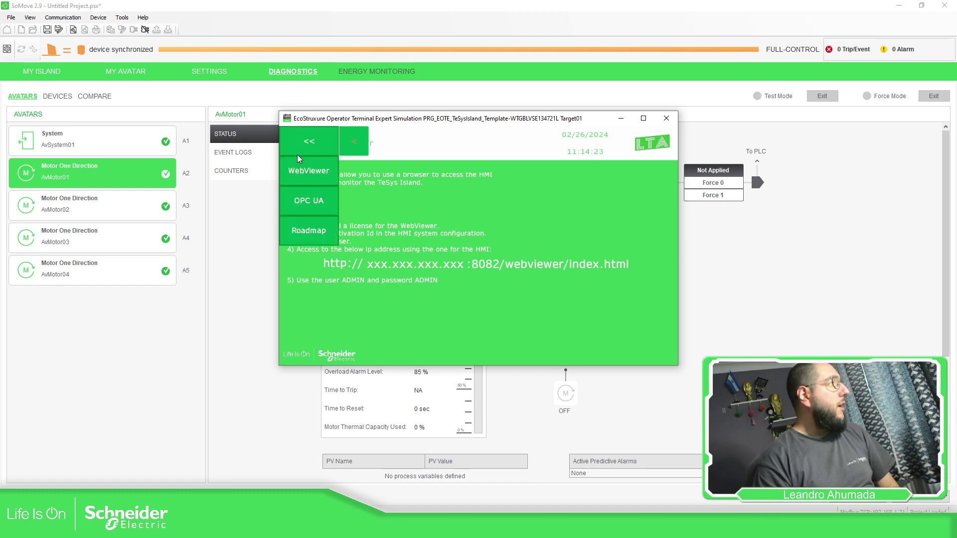
{"action": "left_click", "coordinate": [308, 202]}
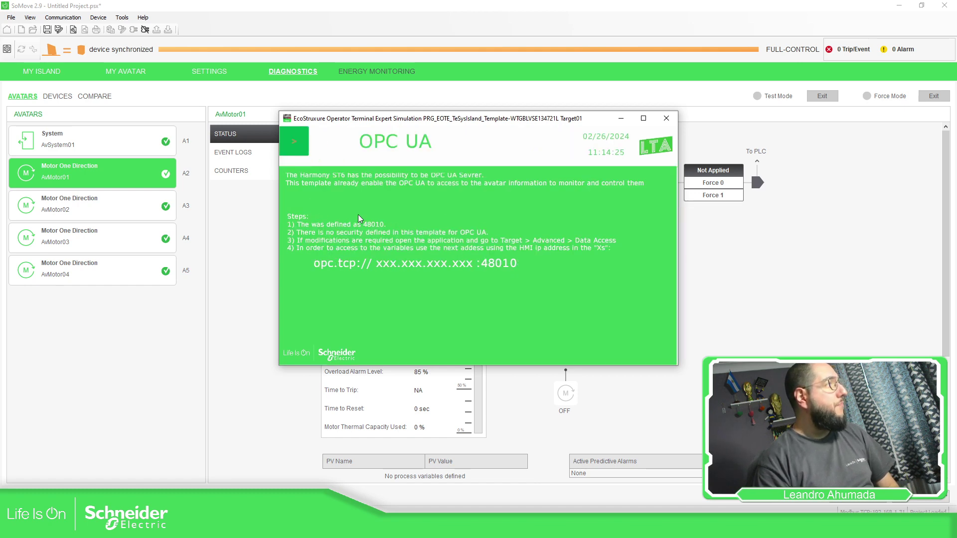
{"action": "left_click", "coordinate": [294, 142]}
{"action": "left_click", "coordinate": [309, 233]}
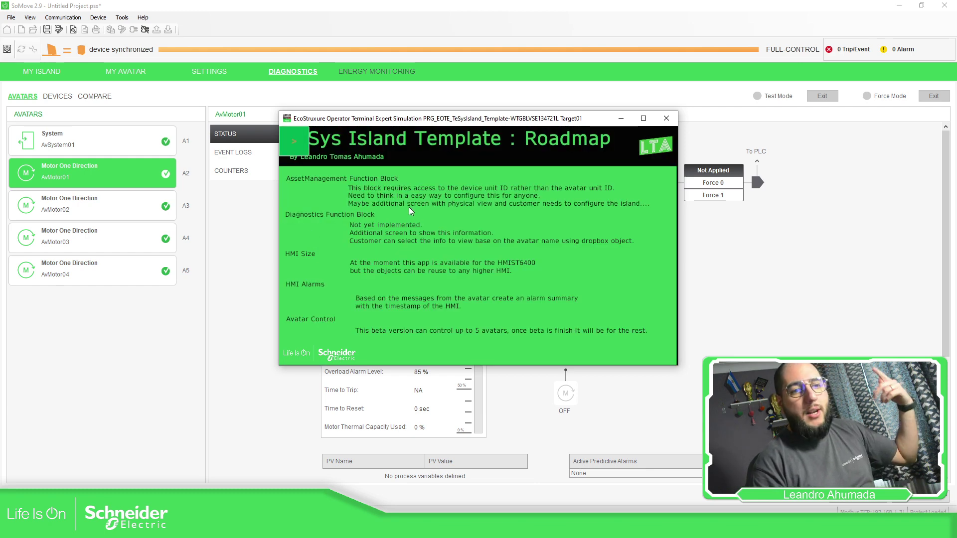
Return to the main screen list and open the Help page with the template setup steps
{"action": "left_click", "coordinate": [302, 145]}
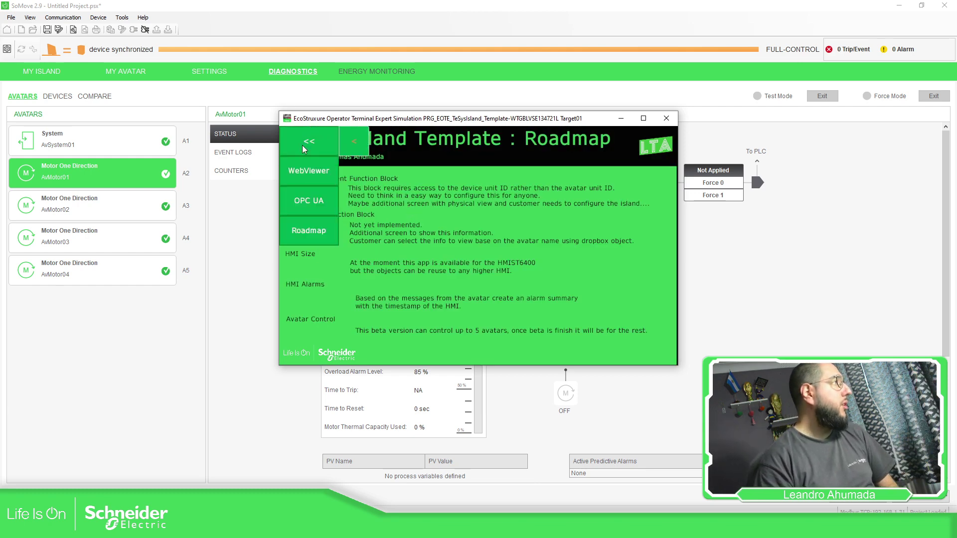
{"action": "left_click", "coordinate": [332, 136]}
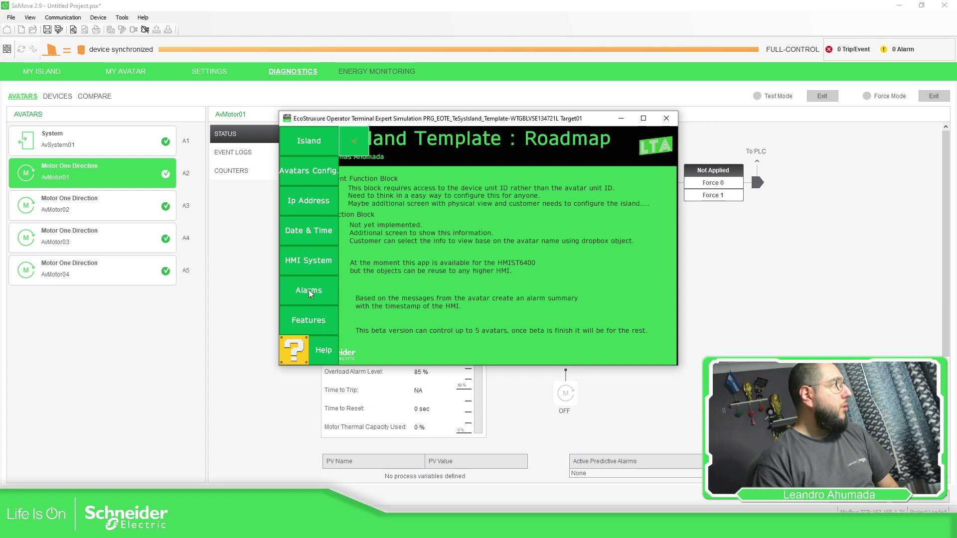
{"action": "left_click", "coordinate": [320, 351]}
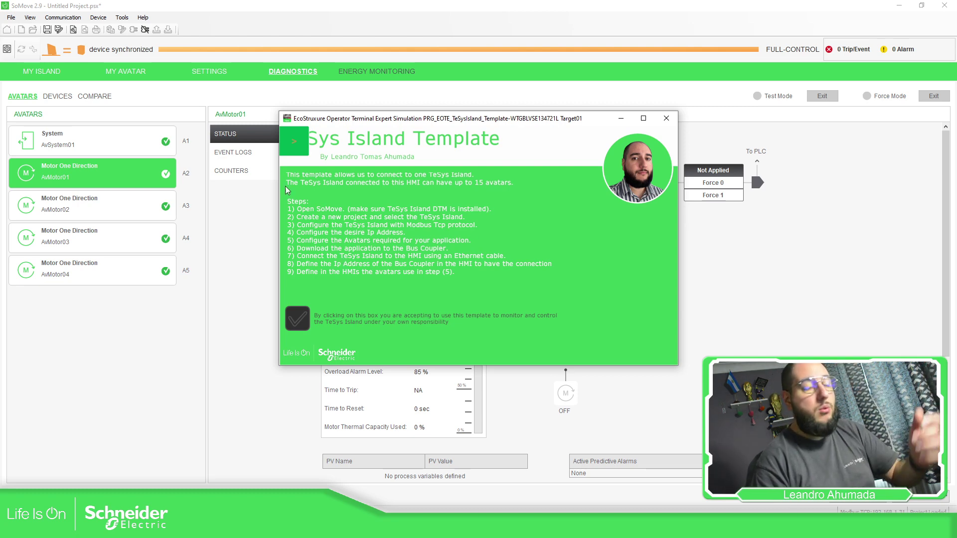
View the Alarms Actual list, then the Alarms Hist. list
{"action": "left_click", "coordinate": [294, 142]}
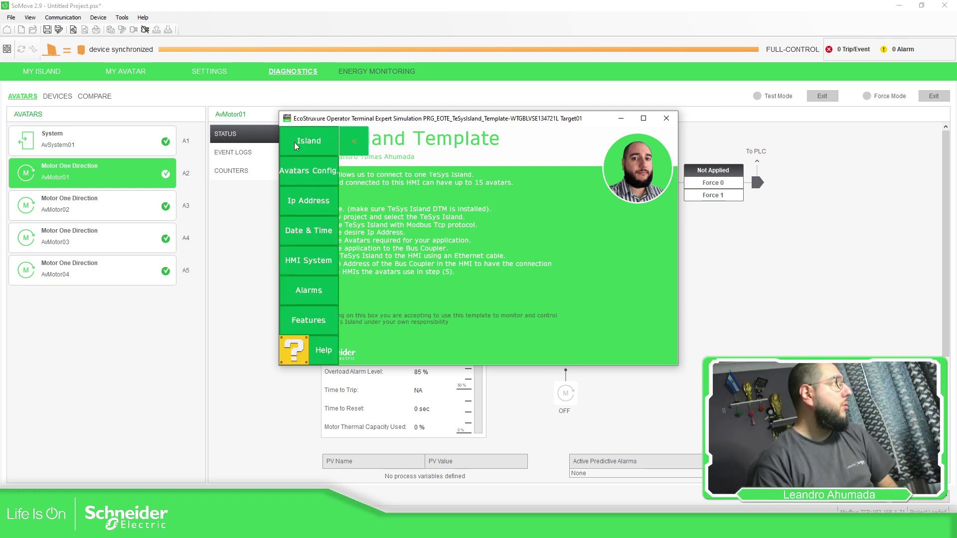
{"action": "left_click", "coordinate": [310, 295]}
{"action": "left_click", "coordinate": [316, 178]}
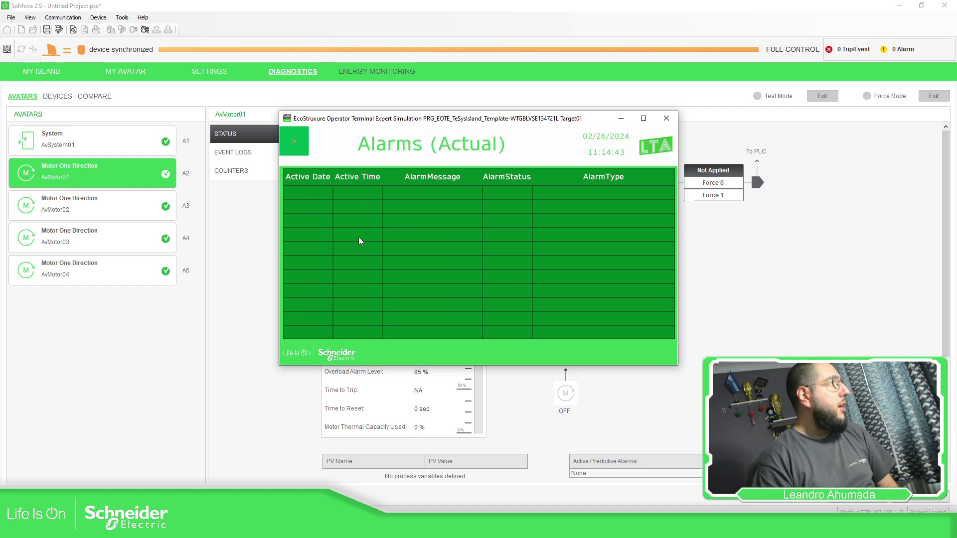
{"action": "left_click", "coordinate": [289, 143]}
{"action": "left_click", "coordinate": [308, 208]}
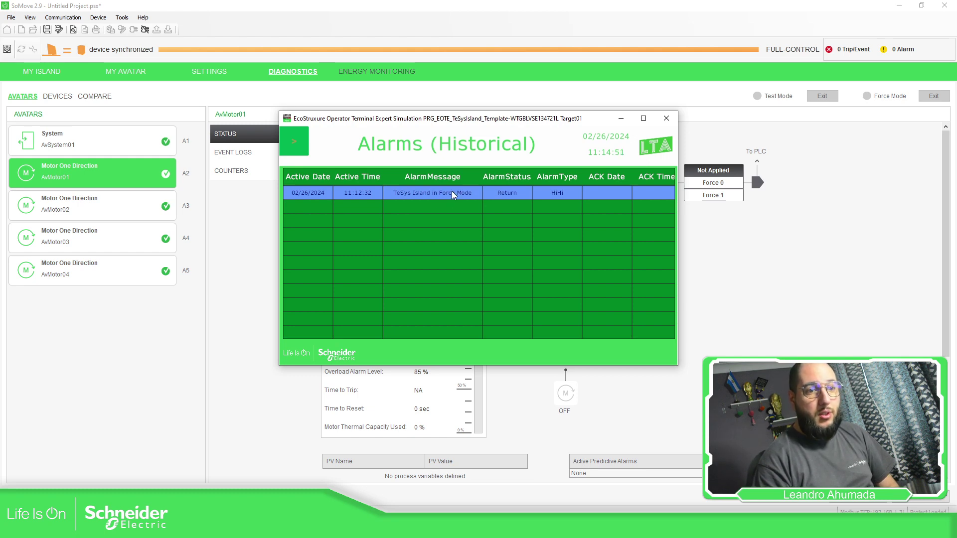
Go back to the main screen list and open the TeSys Island Avatar View
{"action": "left_click", "coordinate": [298, 146]}
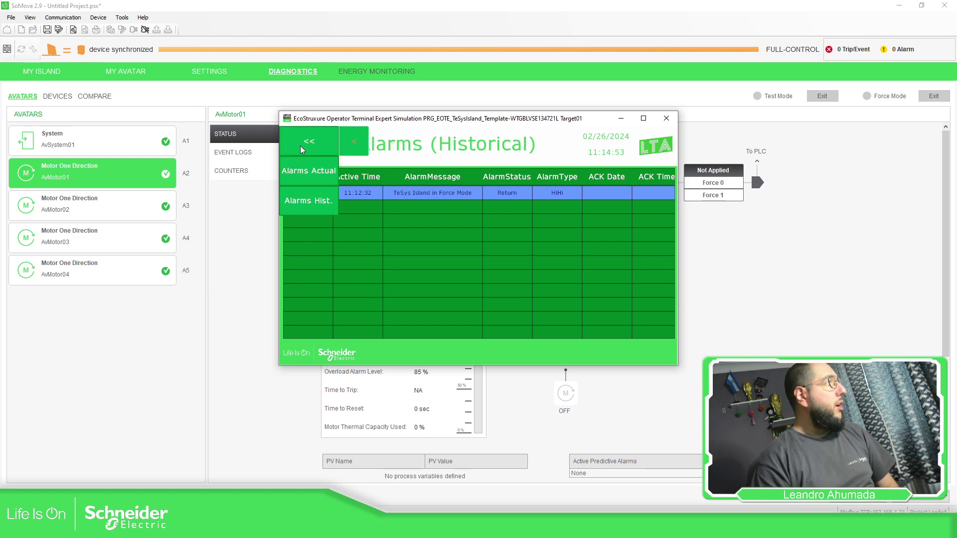
{"action": "left_click", "coordinate": [306, 148]}
{"action": "left_click", "coordinate": [318, 142]}
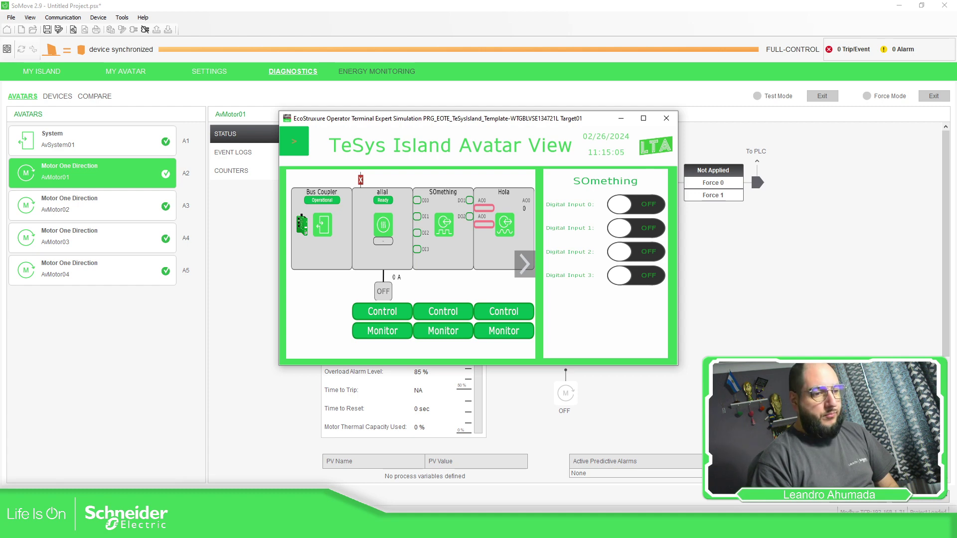
{"action": "key", "text": "alt+Tab"}
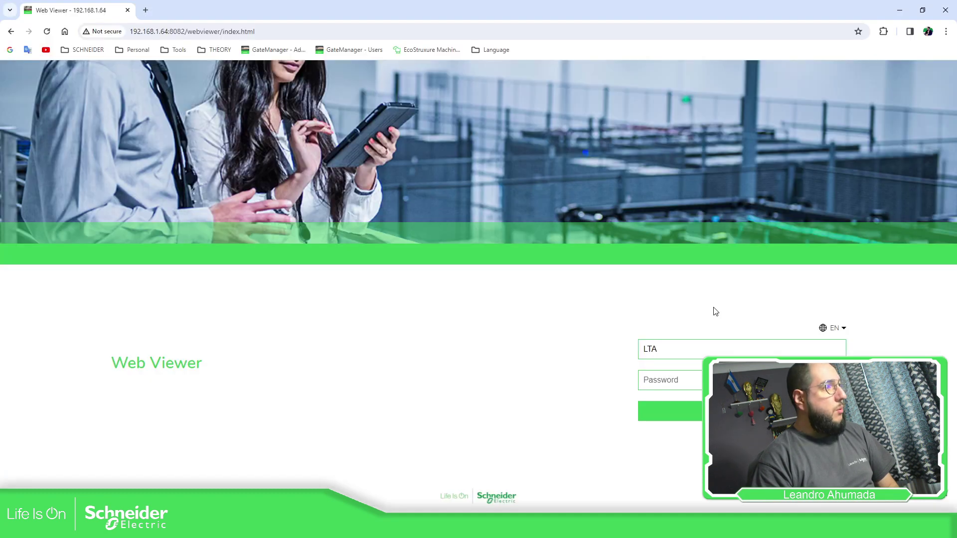
Enter the account password, log in to the Web Viewer and decline saving the password
{"action": "left_click", "coordinate": [686, 379]}
{"action": "type", "text": "•"}
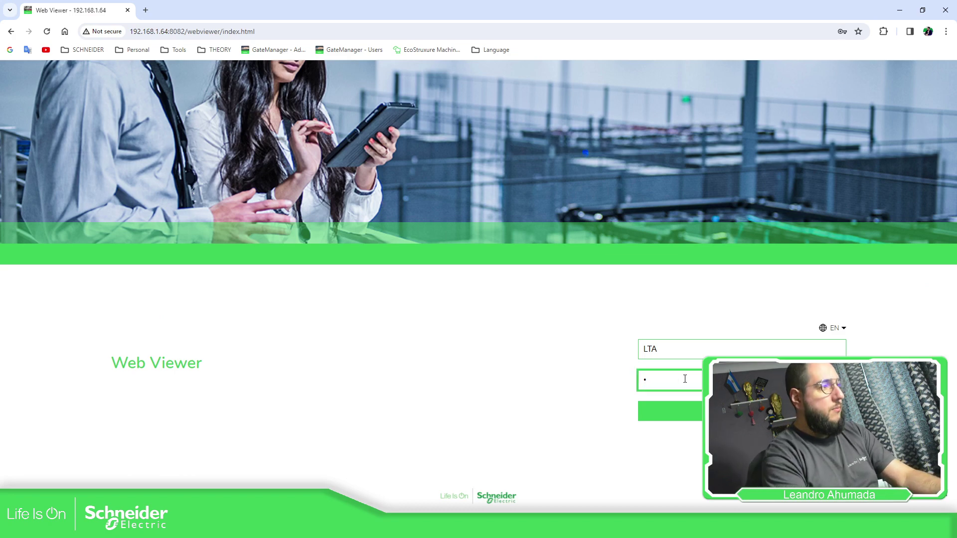
{"action": "left_click", "coordinate": [678, 412]}
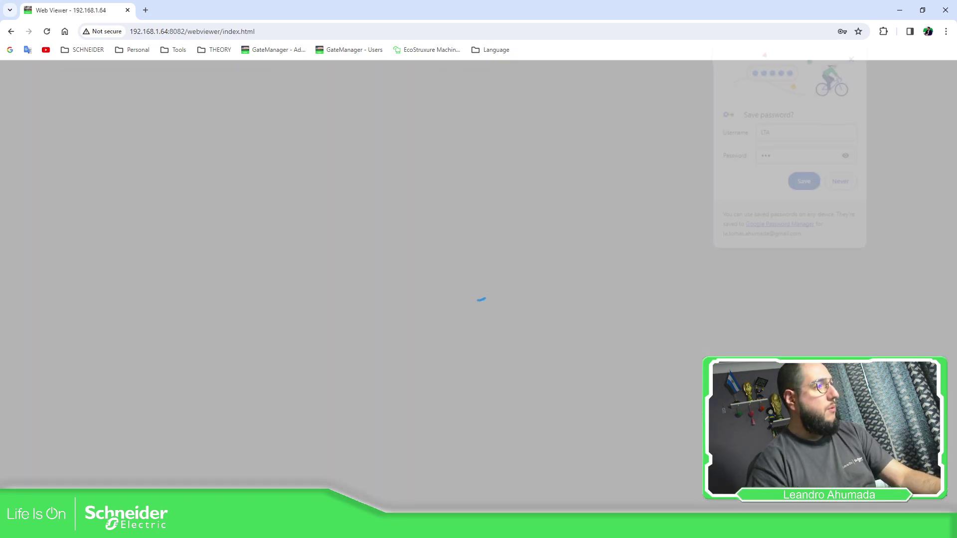
{"action": "left_click", "coordinate": [854, 55]}
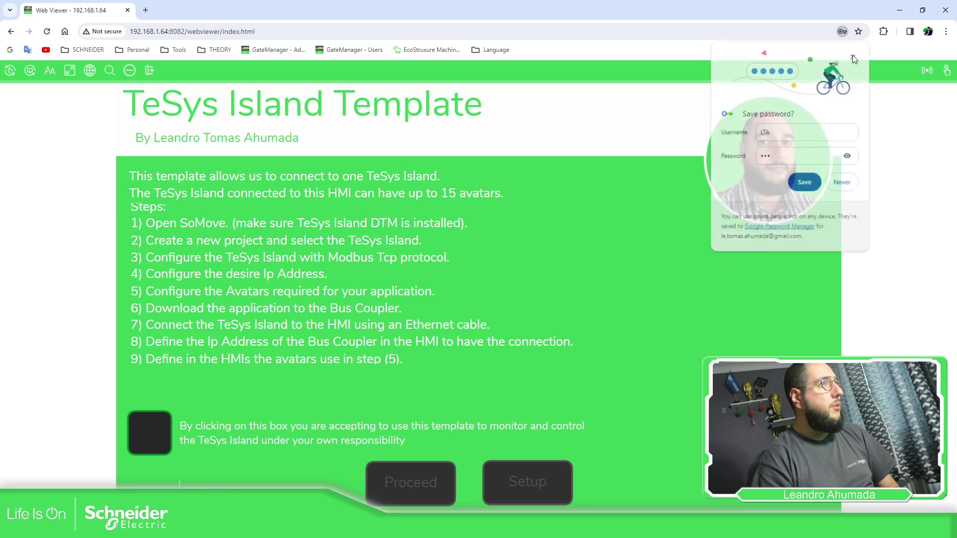
Accept the template's terms and run Setup past the IP page to Avatar 02's type choice
{"action": "left_click", "coordinate": [156, 426]}
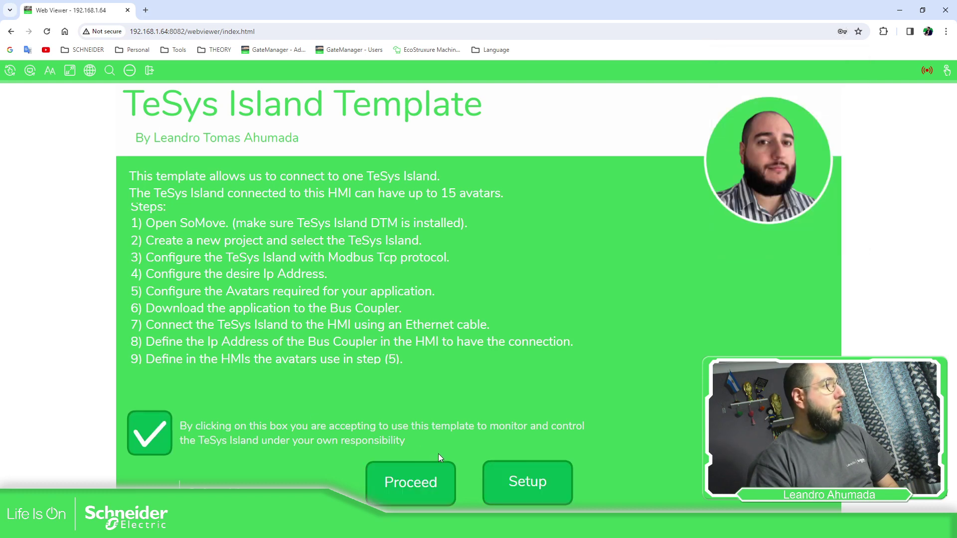
{"action": "left_click", "coordinate": [535, 475]}
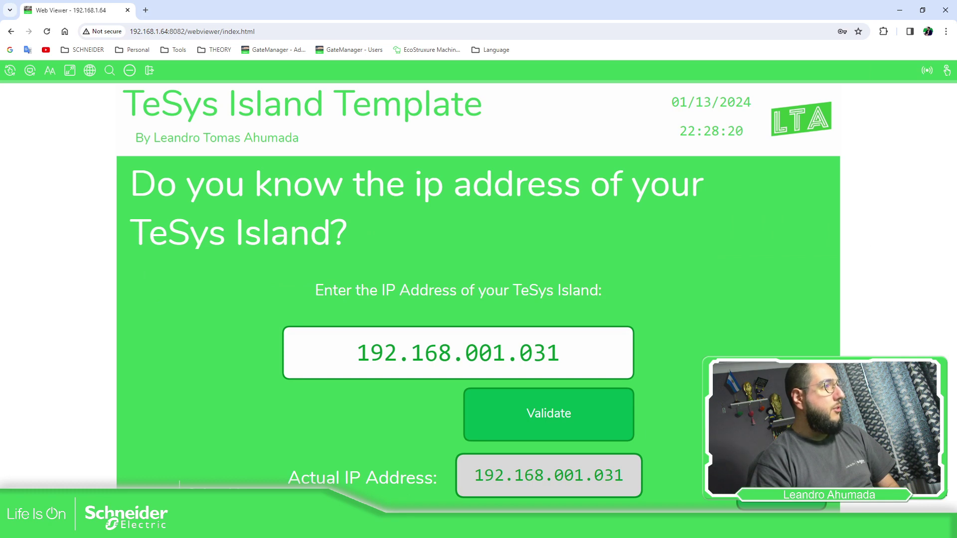
{"action": "left_click", "coordinate": [482, 372]}
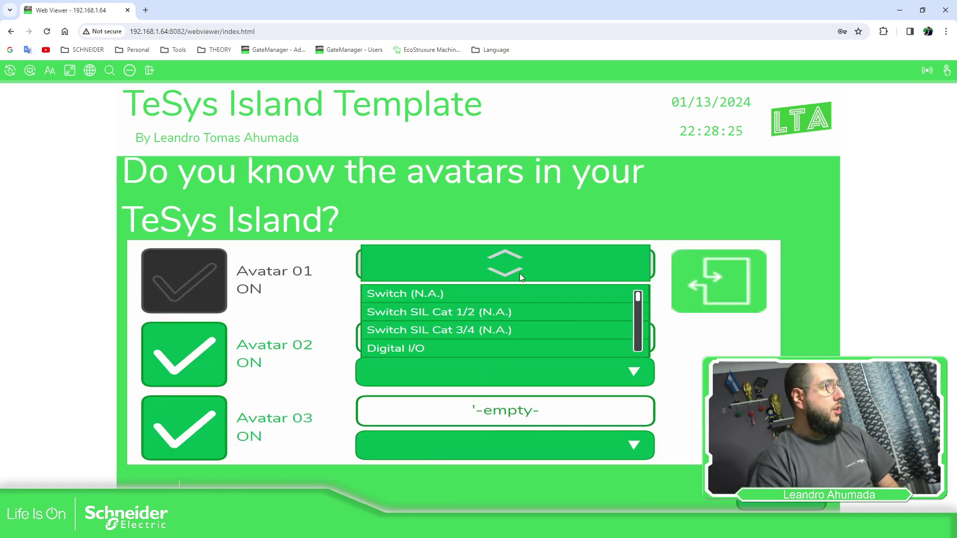
Set Avatar 02's type to Motor One Direction
{"action": "scroll", "coordinate": [507, 271], "scroll_direction": "down", "scroll_amount": 5}
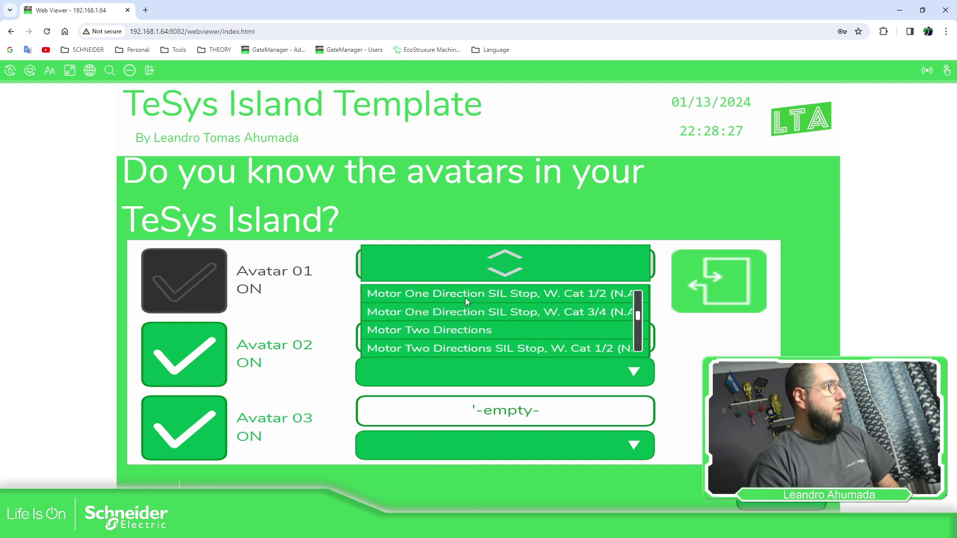
{"action": "left_click", "coordinate": [507, 250]}
{"action": "left_click", "coordinate": [432, 311]}
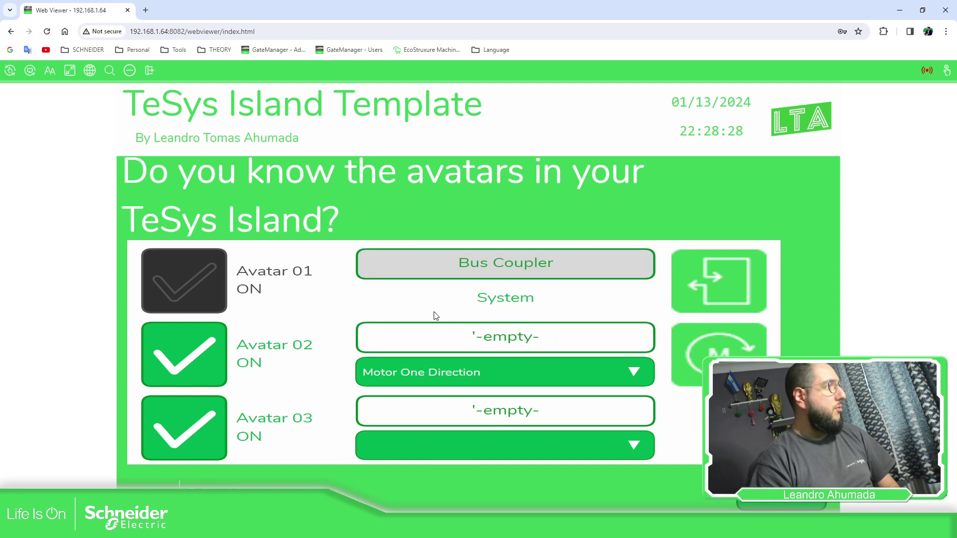
Name Avatar 02 'PUMP1' on the on-screen keyboard and untick Avatar 03
{"action": "left_click", "coordinate": [524, 343]}
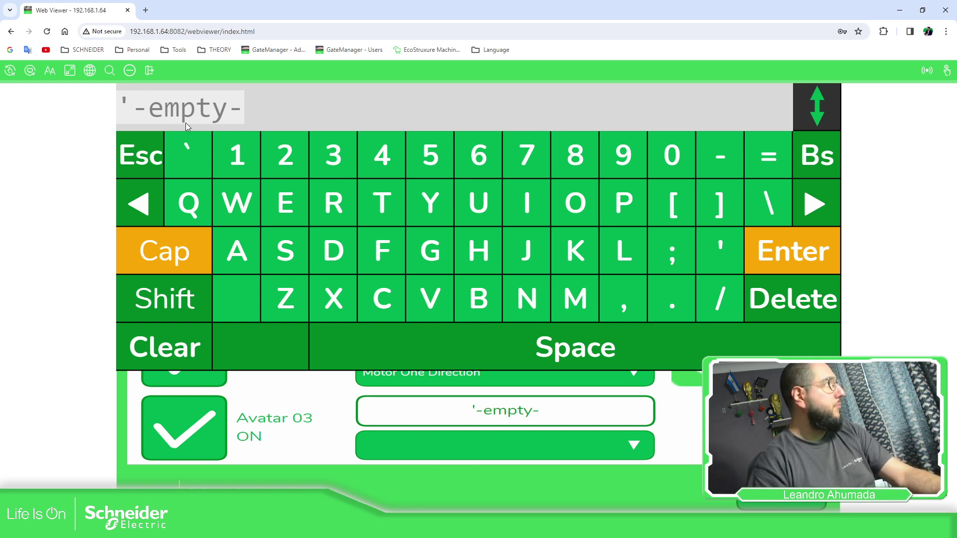
{"action": "left_click", "coordinate": [624, 203]}
{"action": "left_click", "coordinate": [484, 207]}
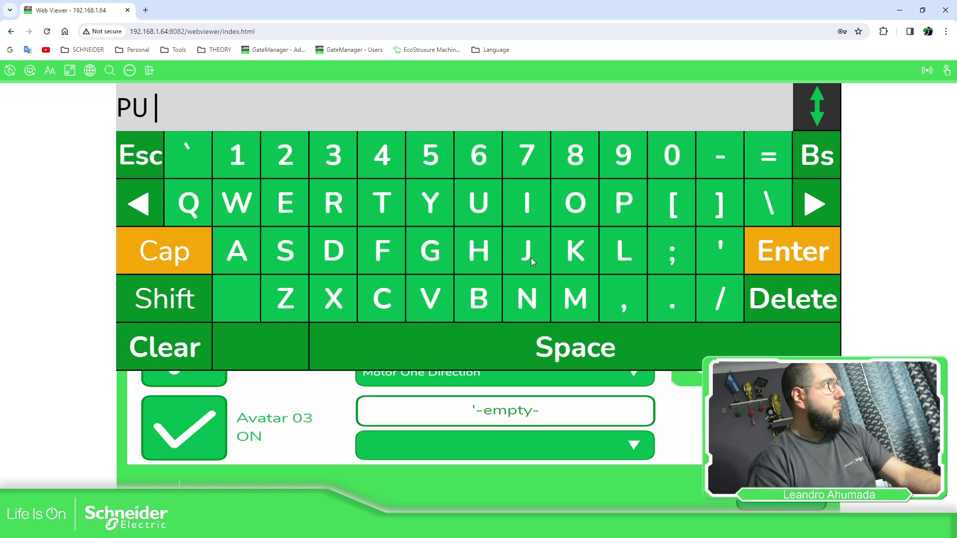
{"action": "left_click", "coordinate": [561, 293]}
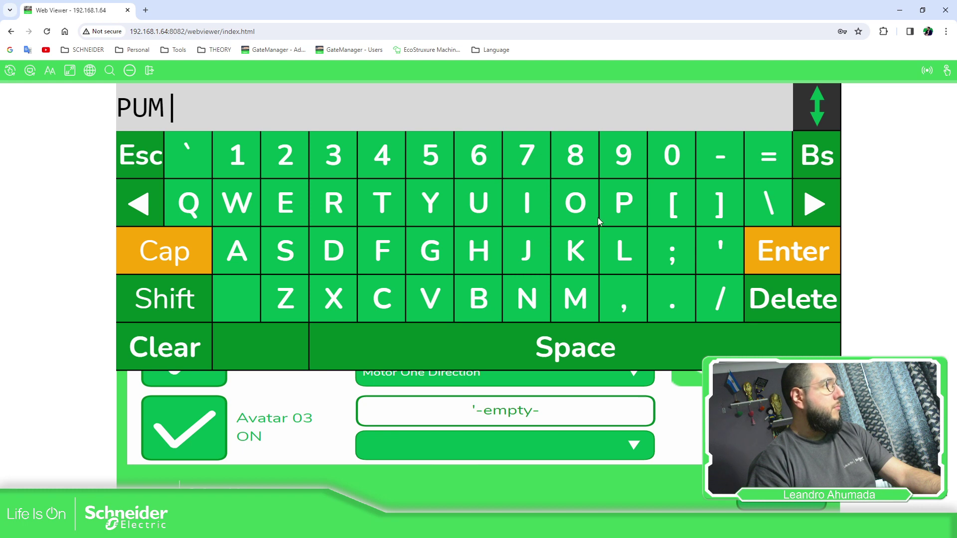
{"action": "left_click", "coordinate": [229, 155]}
{"action": "left_click", "coordinate": [783, 258]}
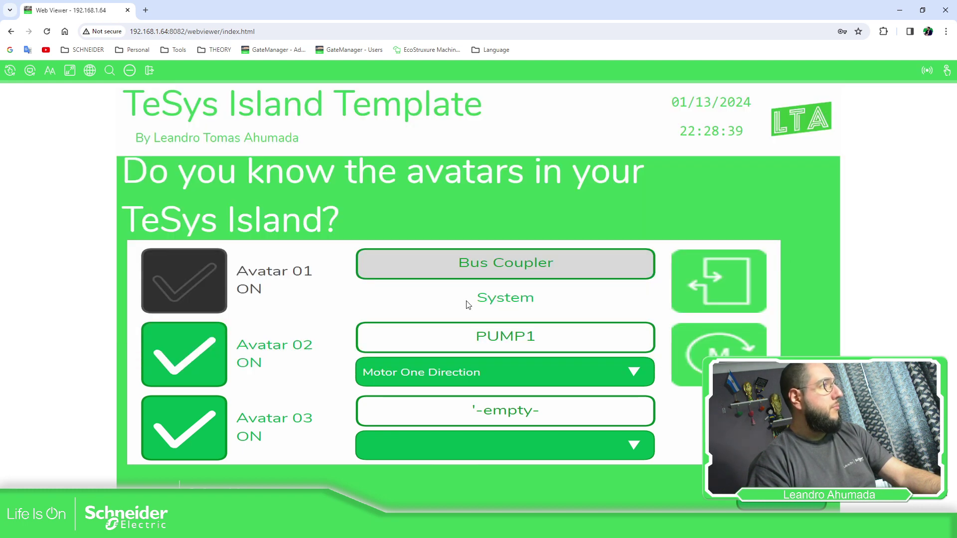
{"action": "left_click", "coordinate": [205, 420]}
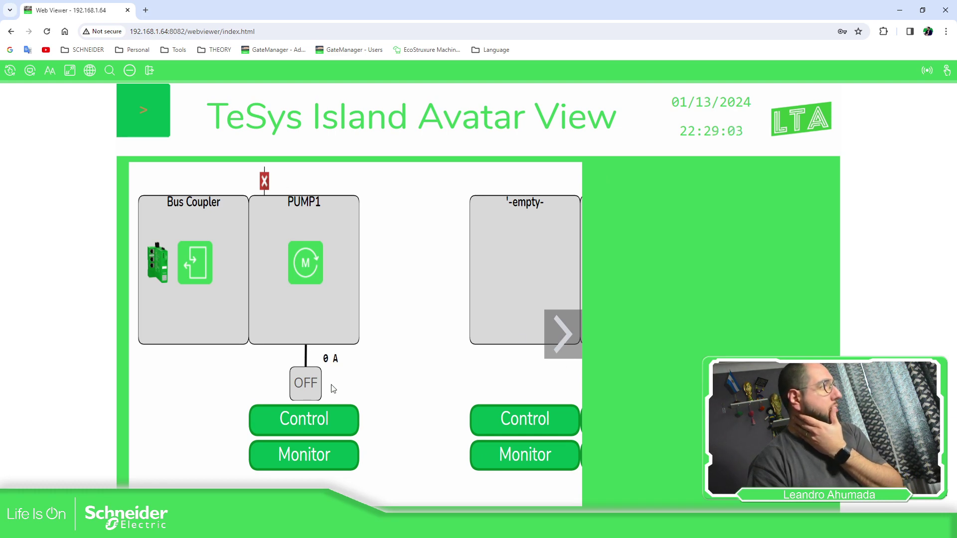
Open PUMP1's control panel and toggle its run command on, then off
{"action": "left_click", "coordinate": [316, 423]}
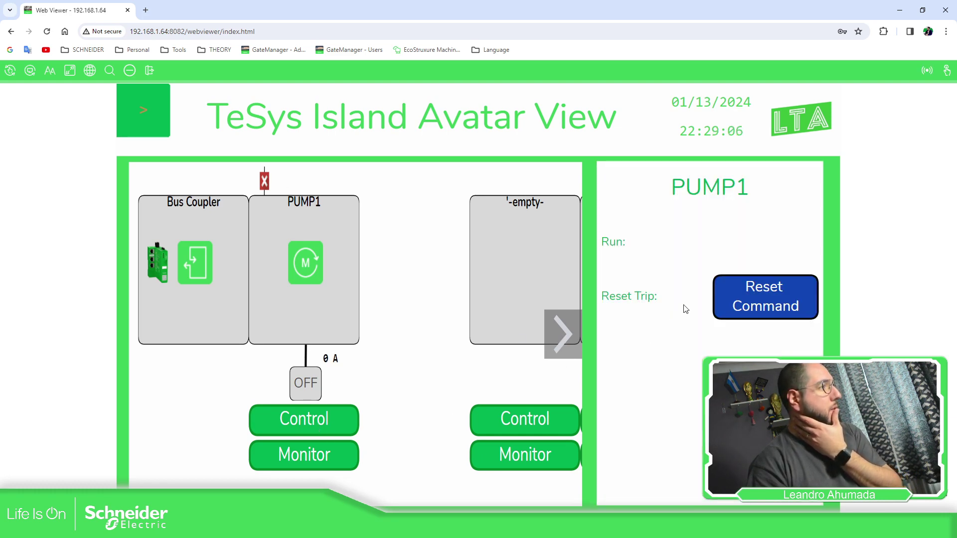
{"action": "left_click", "coordinate": [753, 240]}
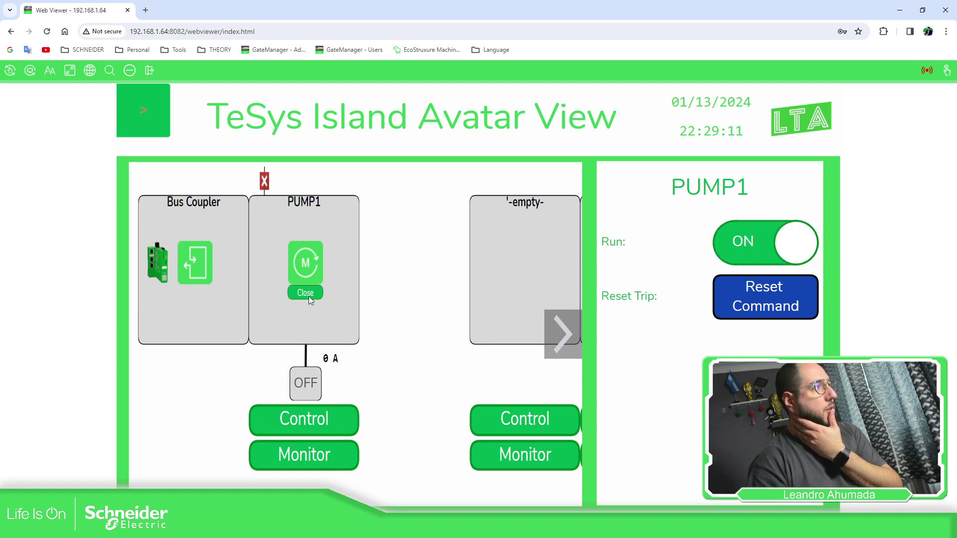
{"action": "left_click", "coordinate": [804, 242]}
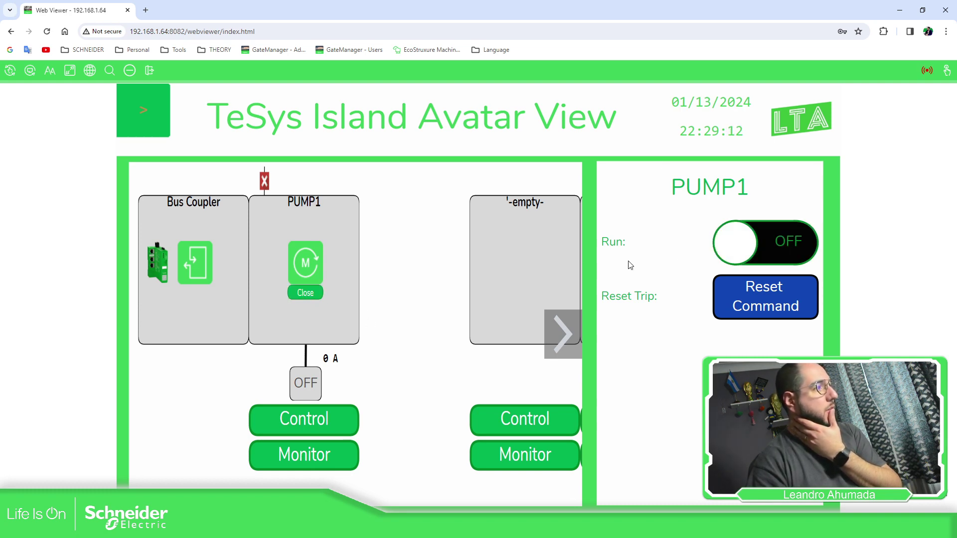
On the Avatars Config. page, switch Avatars 04 through 07 off
{"action": "left_click", "coordinate": [150, 116]}
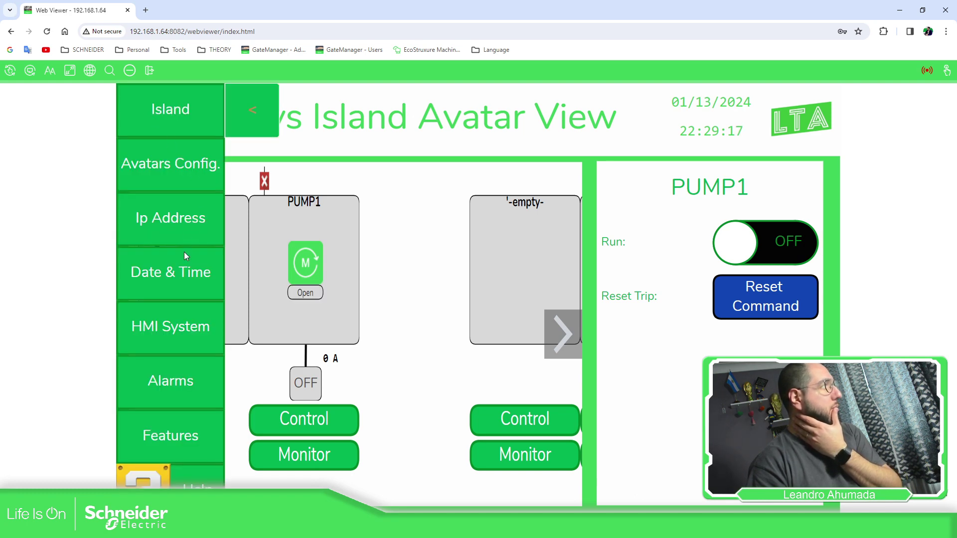
{"action": "left_click", "coordinate": [193, 169]}
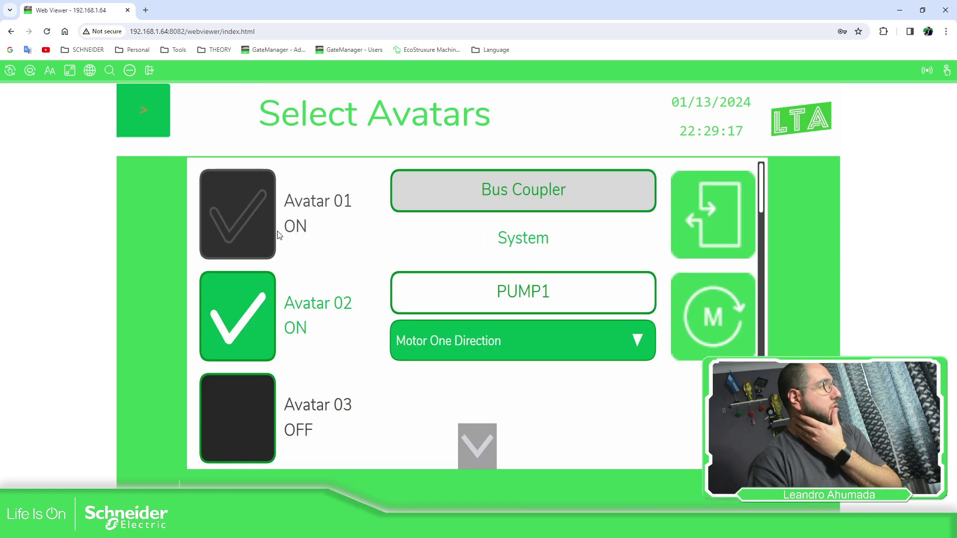
{"action": "left_click", "coordinate": [477, 453]}
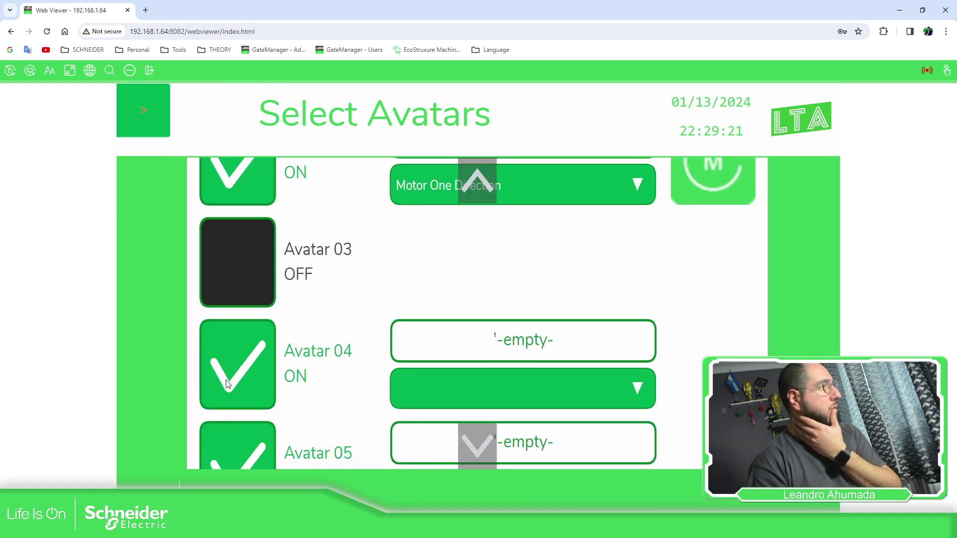
{"action": "left_click", "coordinate": [231, 386]}
{"action": "left_click", "coordinate": [242, 448]}
{"action": "left_click", "coordinate": [488, 455]}
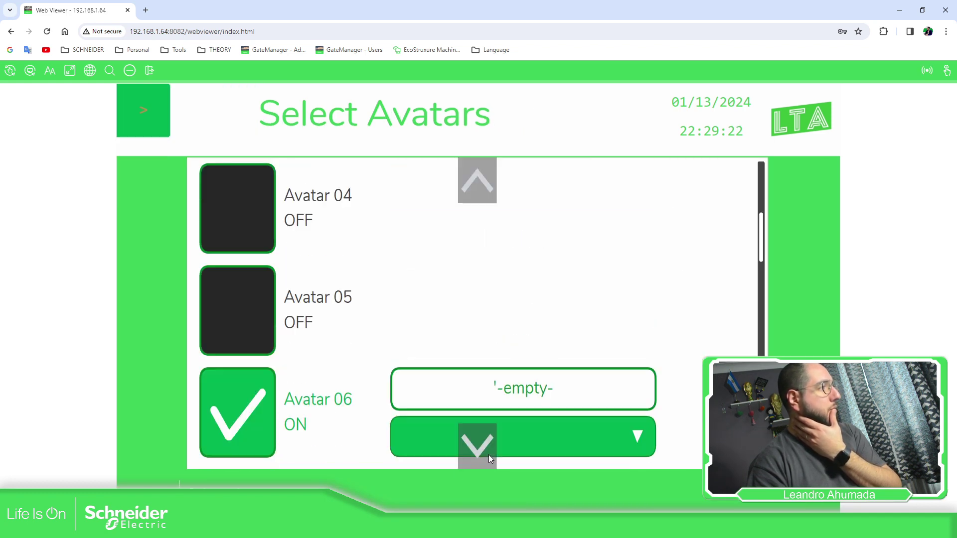
{"action": "left_click", "coordinate": [489, 455]}
{"action": "left_click", "coordinate": [235, 291]}
{"action": "left_click", "coordinate": [245, 353]}
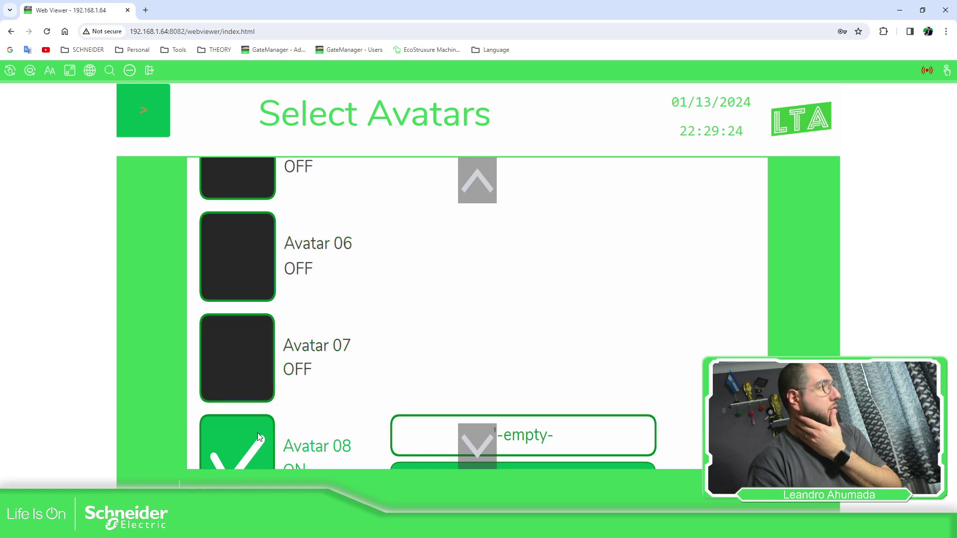
Switch Avatars 08, 09, 10 and 11 off
{"action": "left_click", "coordinate": [240, 443]}
{"action": "left_click", "coordinate": [494, 450]}
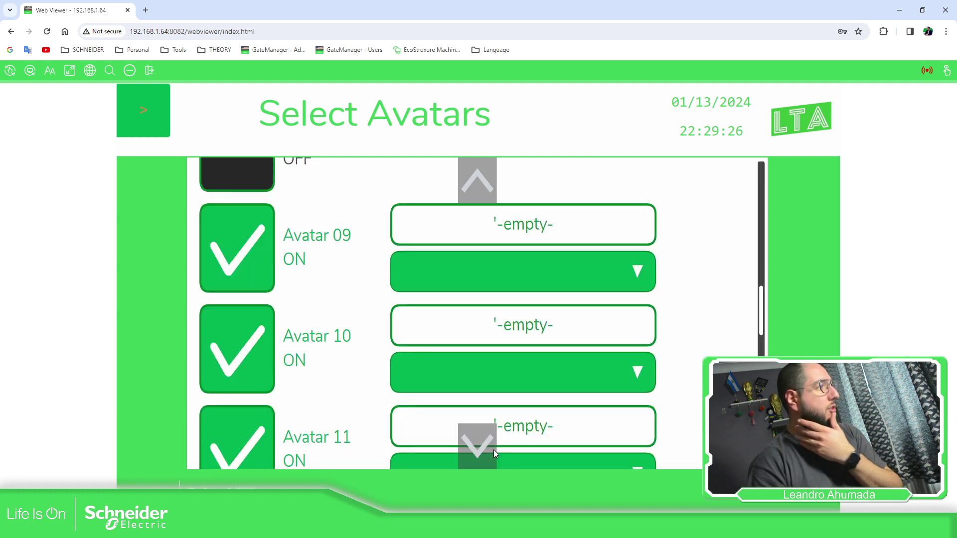
{"action": "left_click", "coordinate": [244, 250]}
{"action": "left_click", "coordinate": [249, 349]}
{"action": "left_click", "coordinate": [252, 423]}
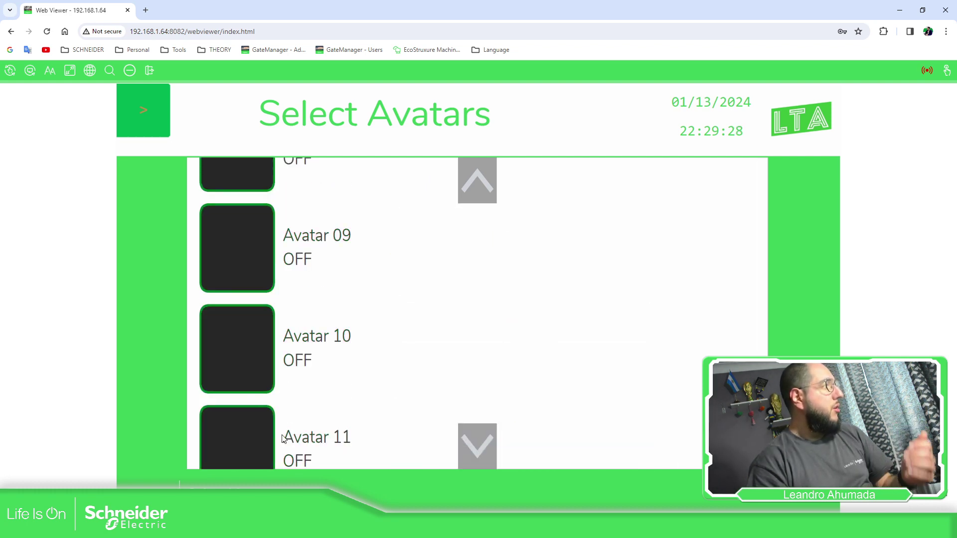
Open the Alarms Hist. table from the side menu
{"action": "left_click", "coordinate": [144, 119]}
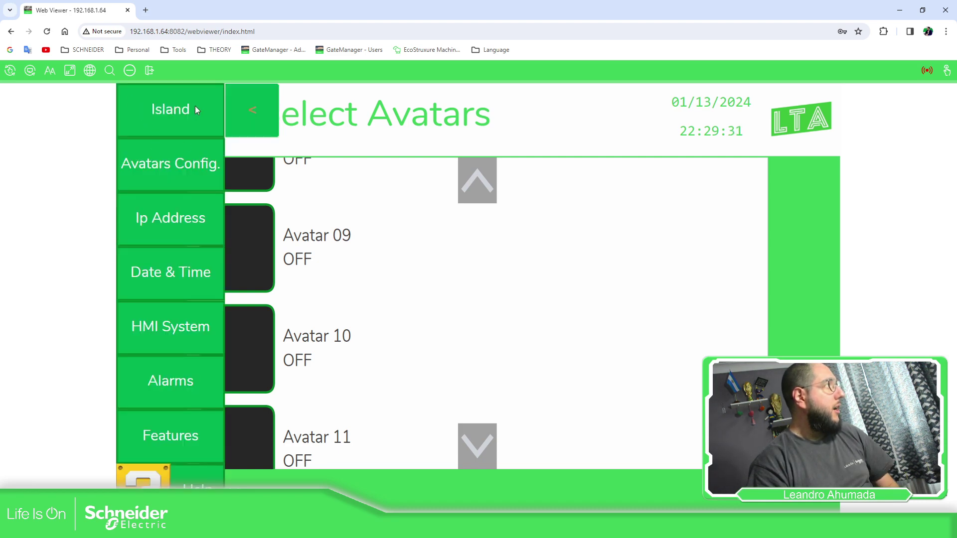
{"action": "left_click", "coordinate": [187, 402]}
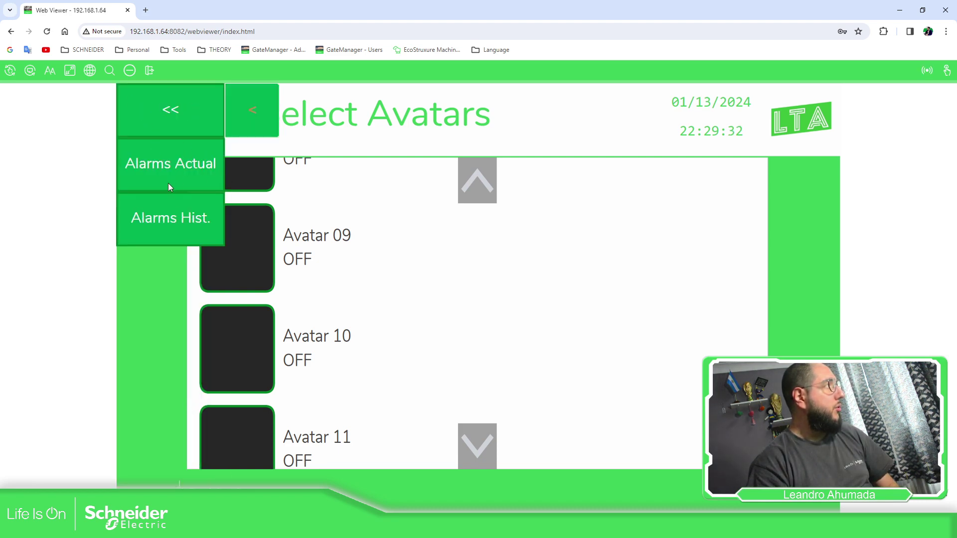
{"action": "left_click", "coordinate": [166, 236]}
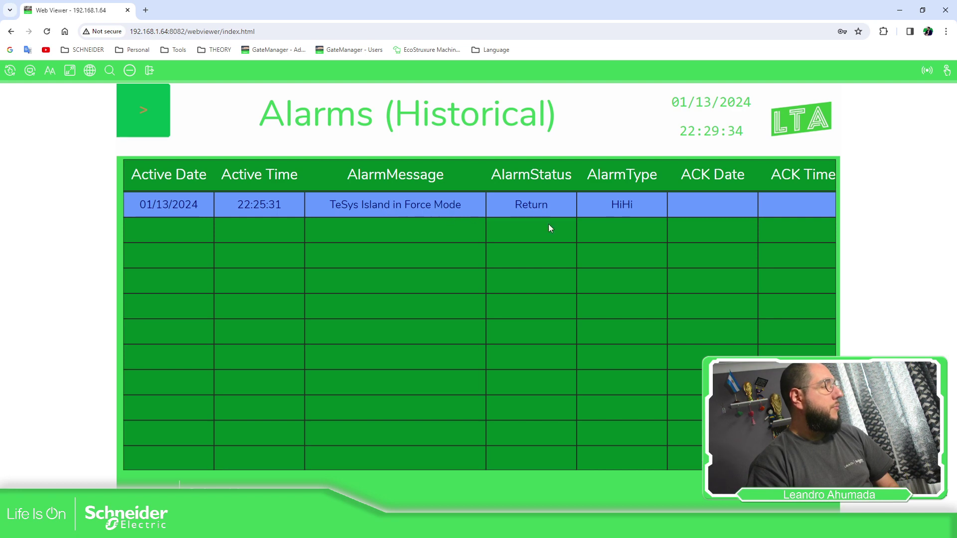
Return to the main screen list and open the Island Avatar View showing PUMP1
{"action": "left_click", "coordinate": [152, 120]}
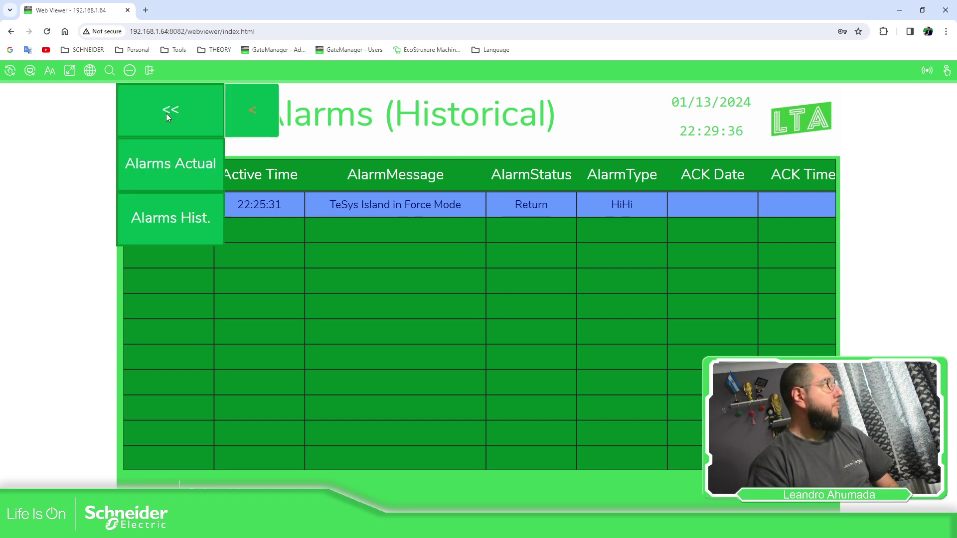
{"action": "left_click", "coordinate": [166, 111]}
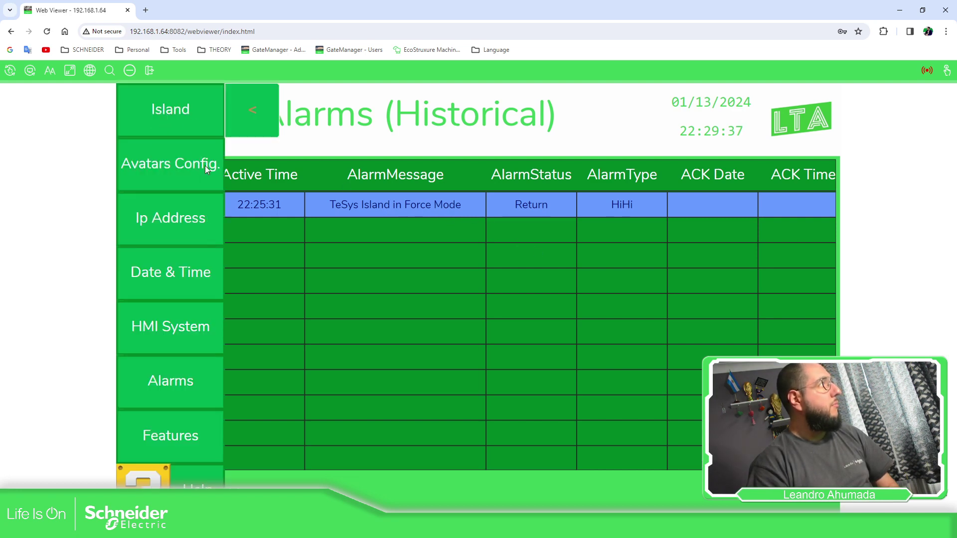
{"action": "left_click", "coordinate": [224, 119]}
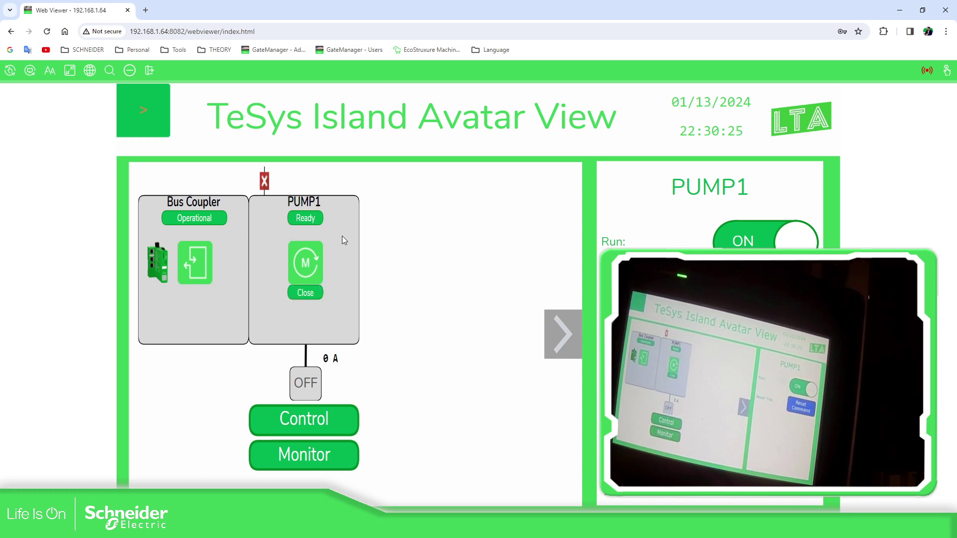
Switch PUMP1's Run toggle from ON to OFF
{"action": "left_click", "coordinate": [714, 223]}
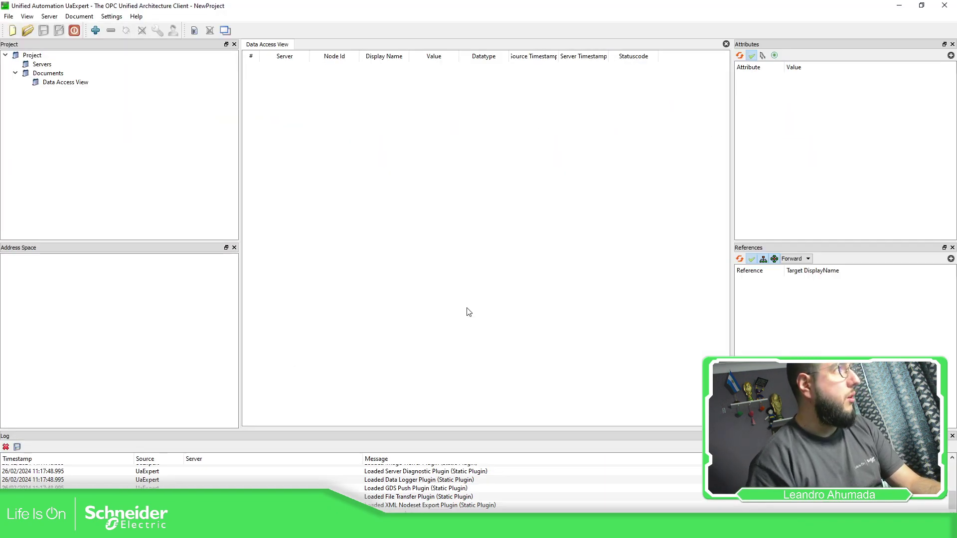
Add the server at opc.tcp://192.168.1.64:48010 using its None security endpoint
{"action": "left_click", "coordinate": [96, 32]}
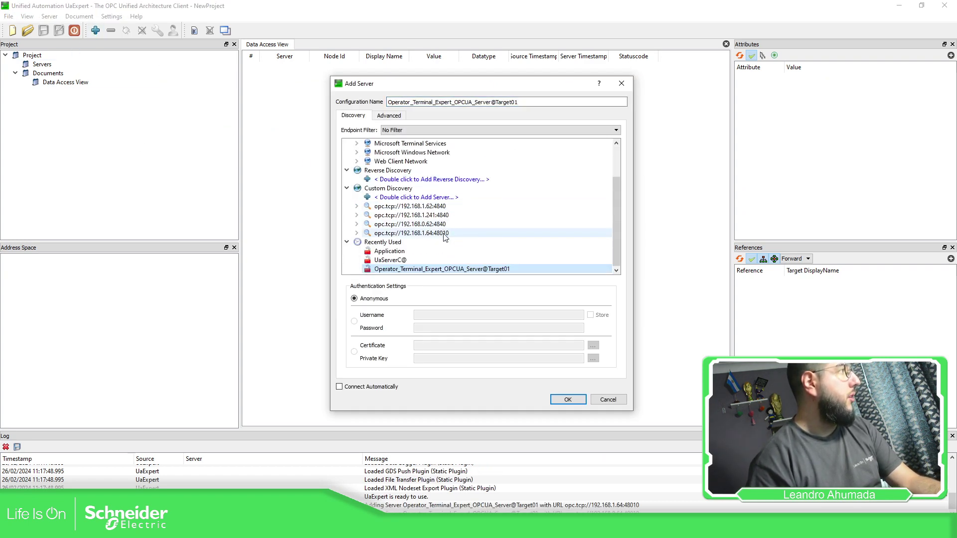
{"action": "left_click", "coordinate": [434, 235]}
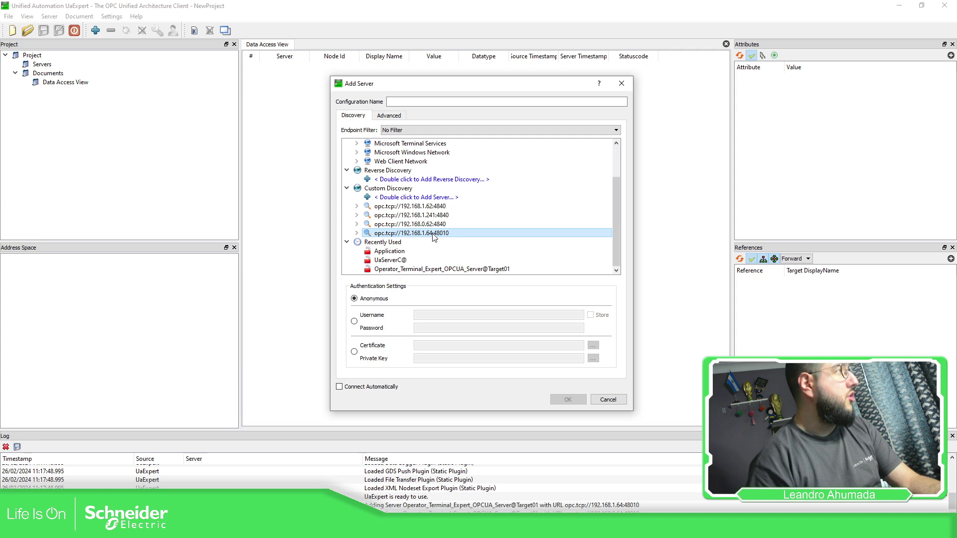
{"action": "double_click", "coordinate": [434, 235]}
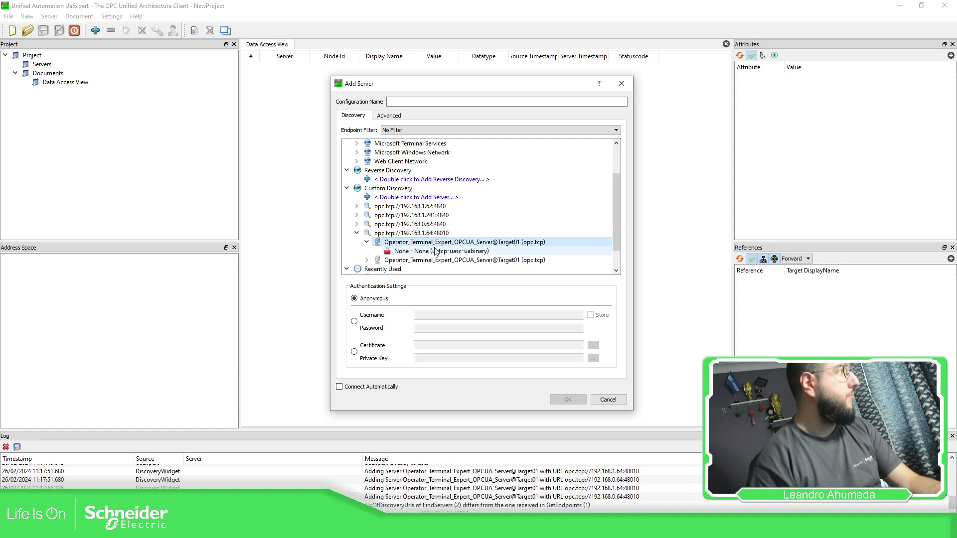
{"action": "double_click", "coordinate": [434, 250]}
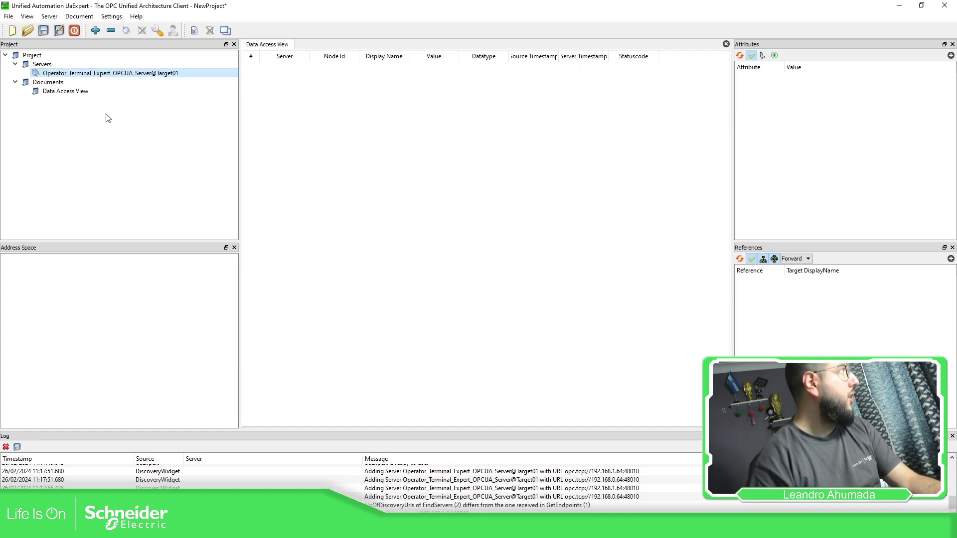
Connect to the server and browse Target01's fIsland.MyAvatars and fIsland.MyBC nodes
{"action": "left_click", "coordinate": [127, 31]}
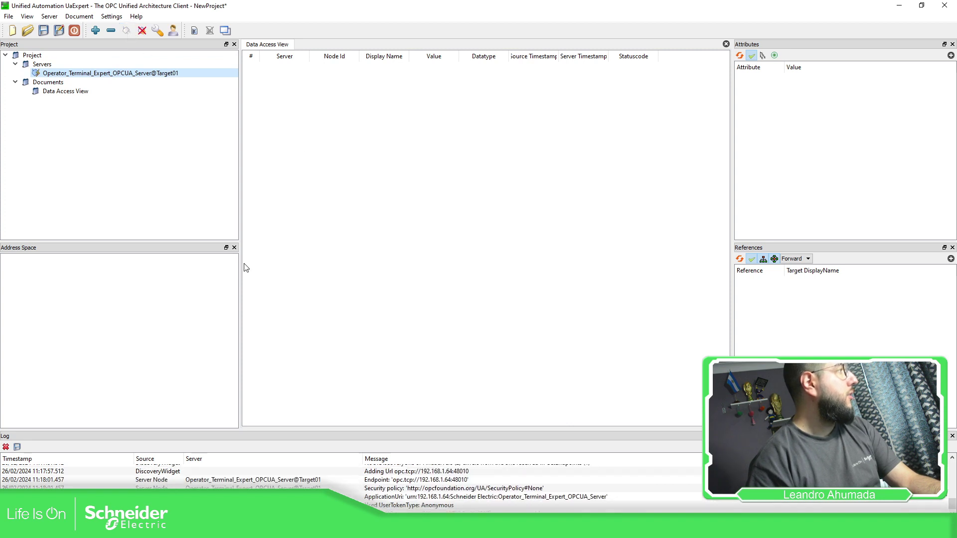
{"action": "left_click", "coordinate": [16, 297]}
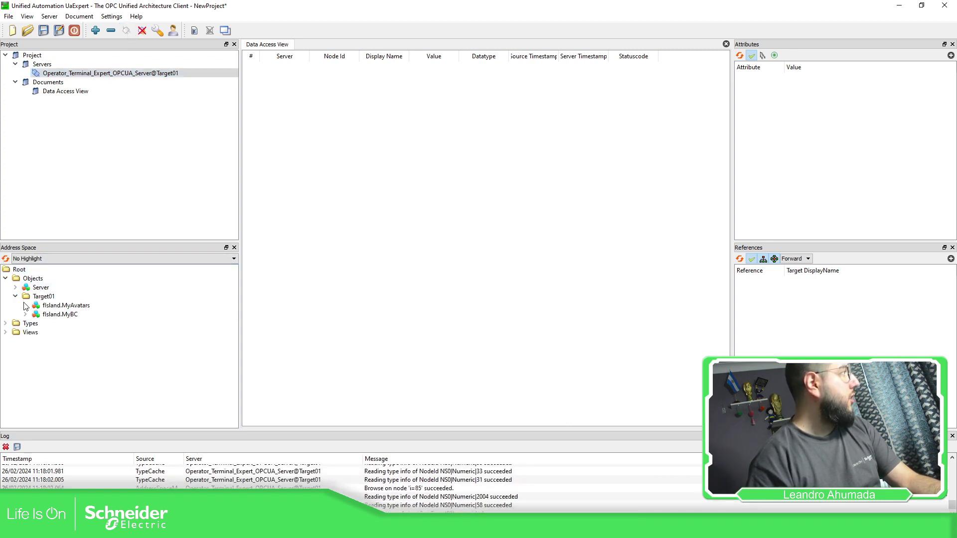
{"action": "left_click", "coordinate": [25, 305]}
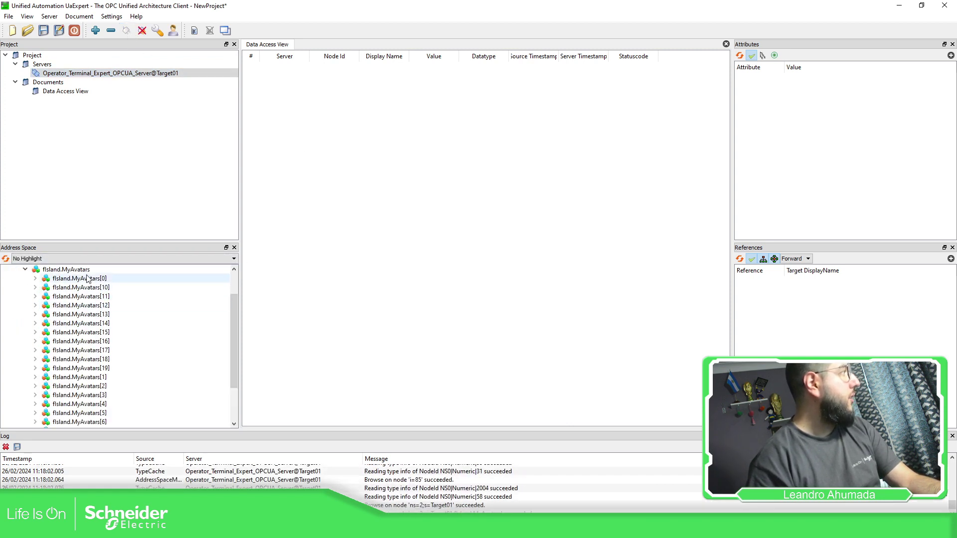
{"action": "scroll", "coordinate": [115, 369], "scroll_direction": "up", "scroll_amount": 4}
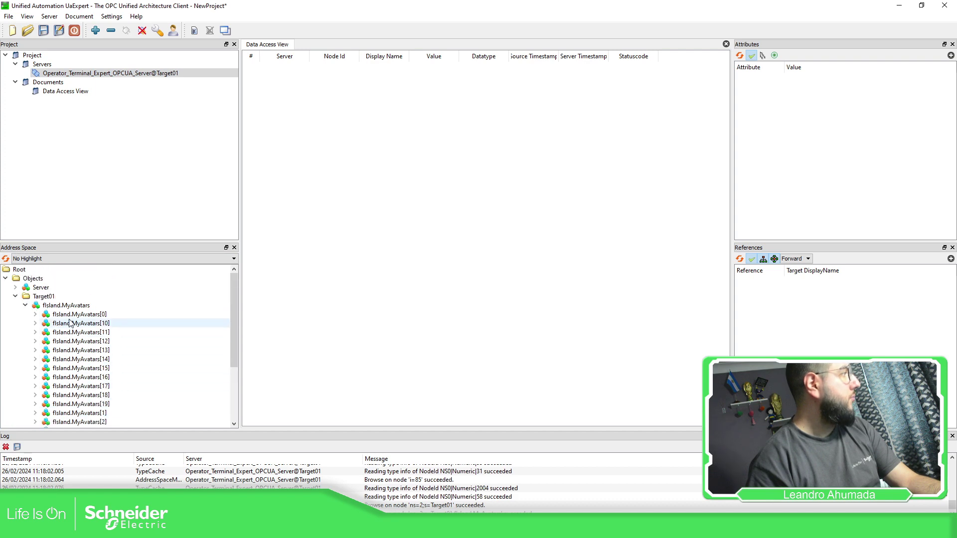
{"action": "left_click", "coordinate": [25, 306]}
{"action": "double_click", "coordinate": [28, 316]}
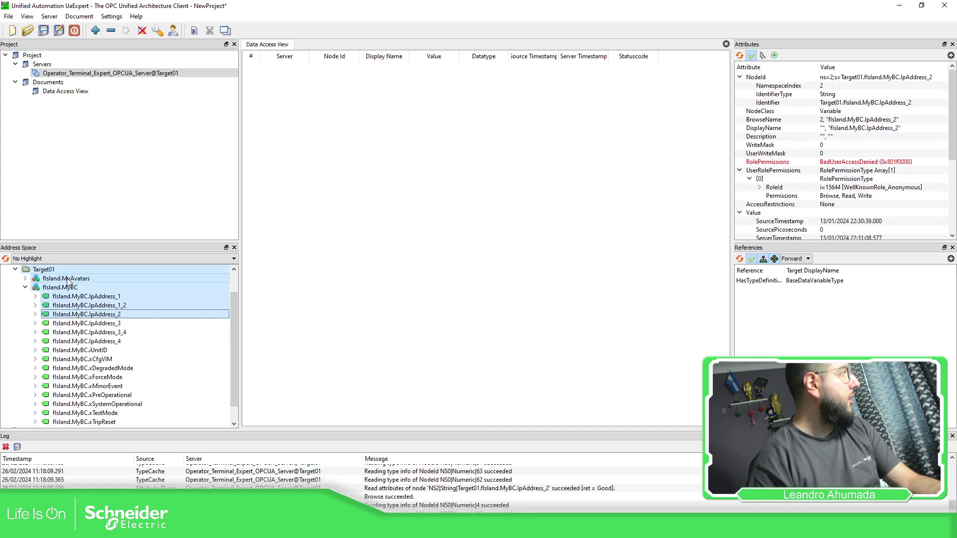
{"action": "scroll", "coordinate": [55, 324], "scroll_direction": "up", "scroll_amount": 1}
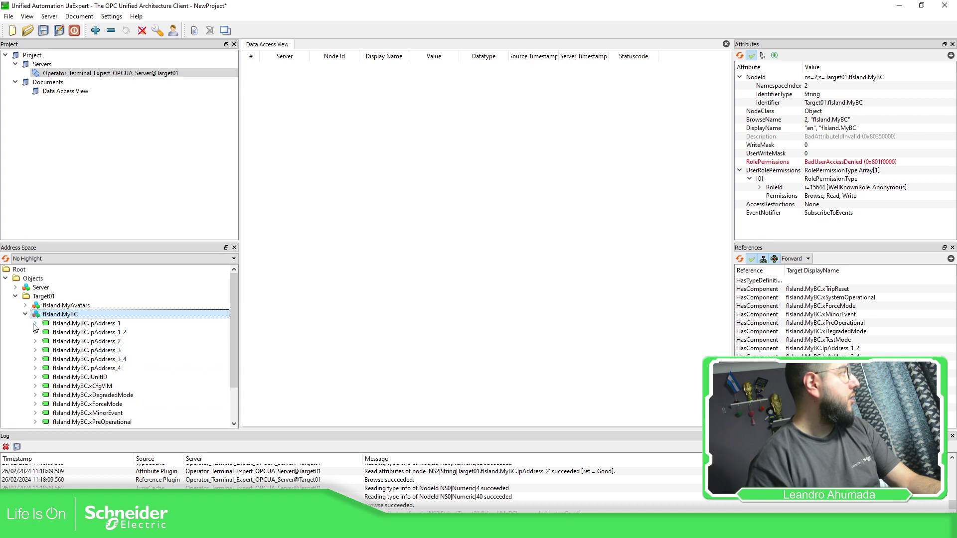
{"action": "left_click", "coordinate": [25, 315]}
Inspect fIsland.MyAvatars[1] and drag it into the Data Access View
{"action": "left_click", "coordinate": [26, 306]}
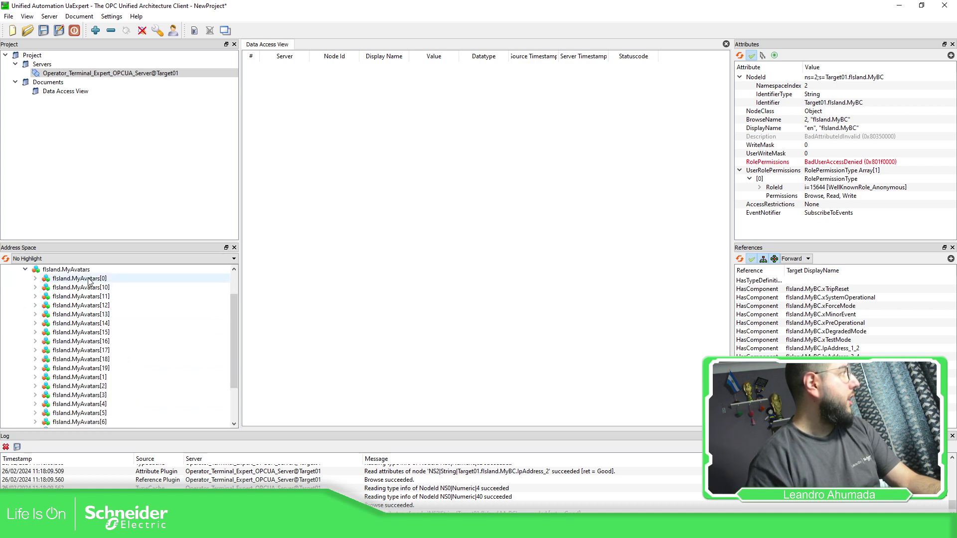
{"action": "left_click", "coordinate": [79, 378]}
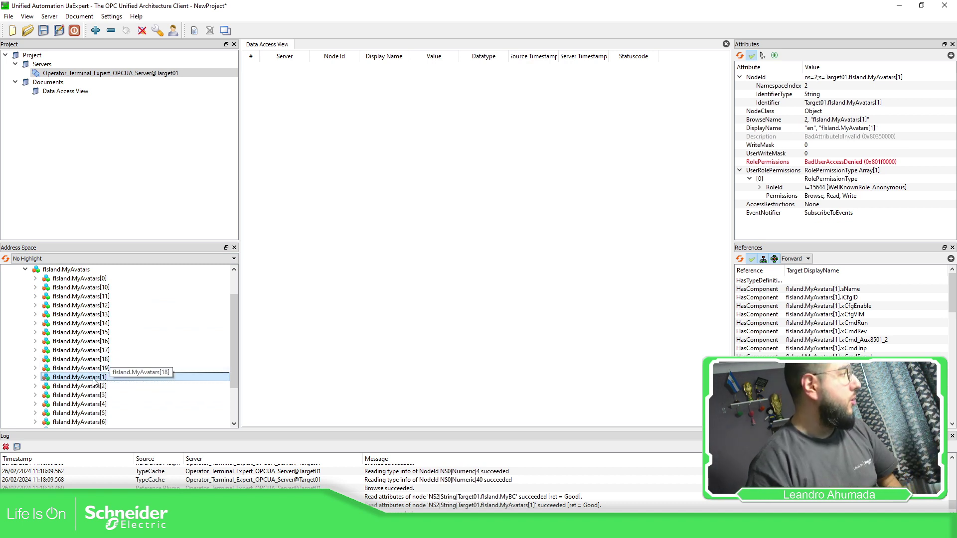
{"action": "left_click_drag", "start_coordinate": [100, 377], "coordinate": [377, 126]}
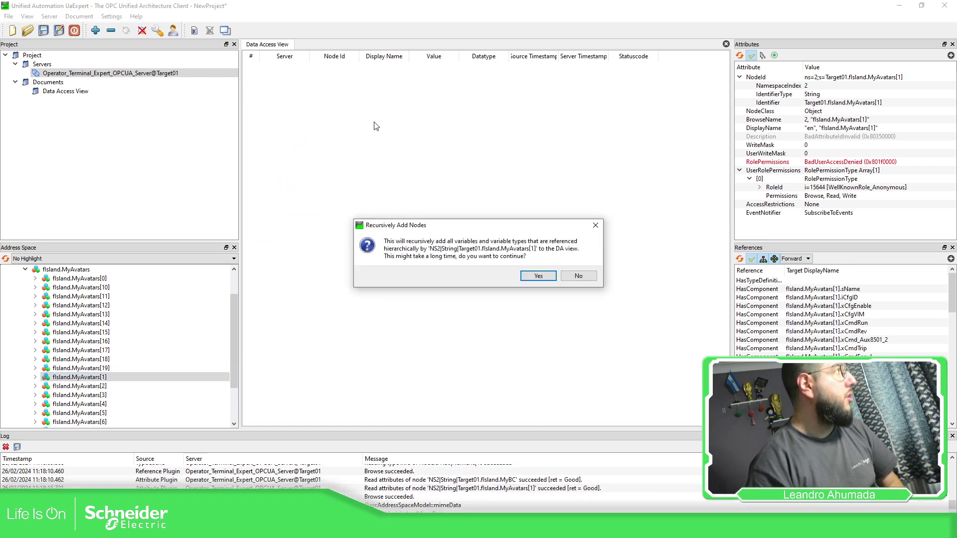
Add all of avatar MyAvatars[1]'s variables and widen the Display Name column to full names
{"action": "left_click", "coordinate": [530, 276]}
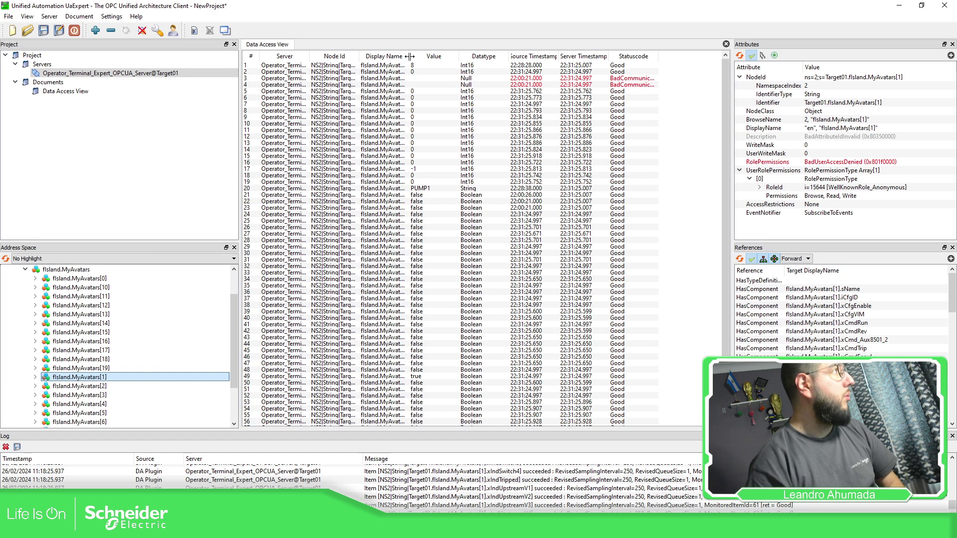
{"action": "left_click_drag", "start_coordinate": [410, 56], "coordinate": [427, 56]}
{"action": "left_click", "coordinate": [442, 190]}
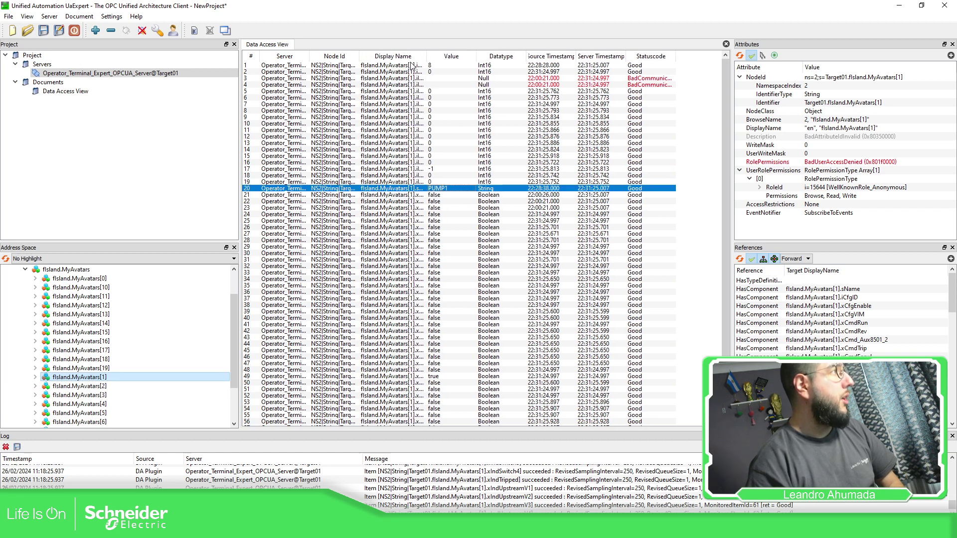
{"action": "double_click", "coordinate": [428, 53]}
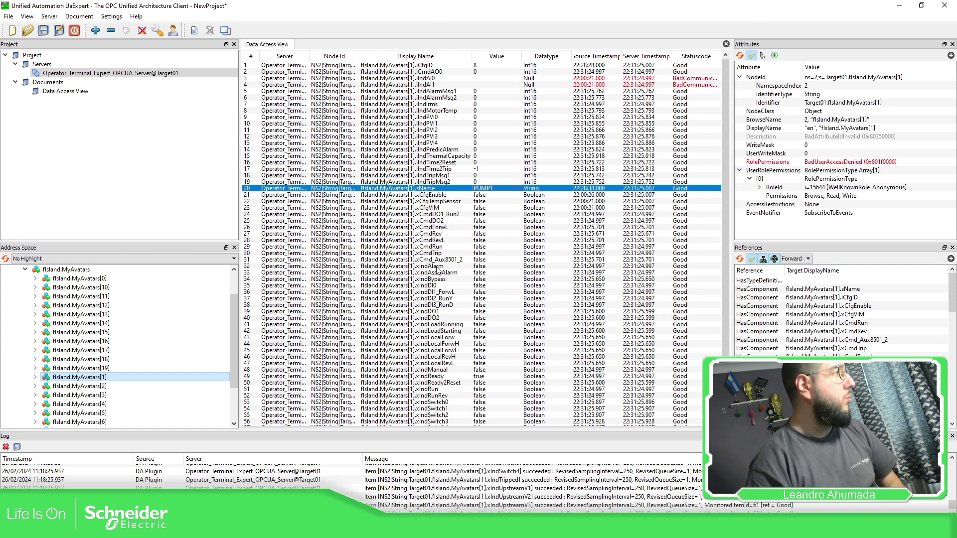
Write true to MyAvatars[1]'s xCmdRun and bring the TeSys Island simulation forward
{"action": "left_click", "coordinate": [484, 246]}
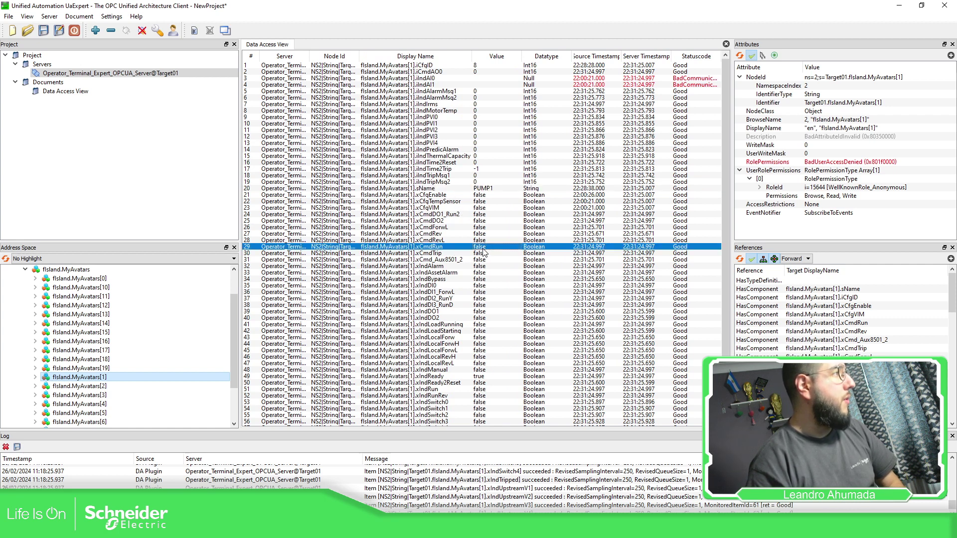
{"action": "left_click", "coordinate": [484, 247]}
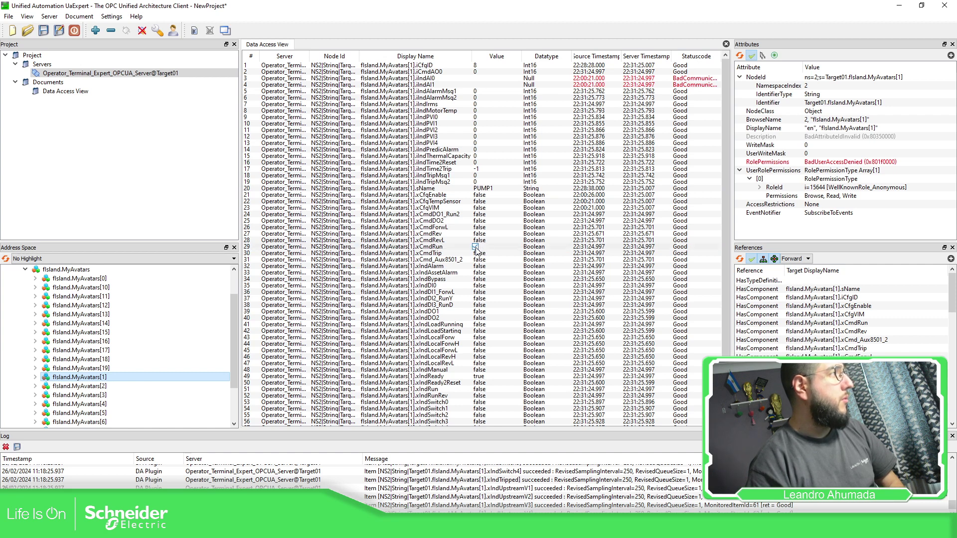
{"action": "left_click", "coordinate": [475, 247]}
{"action": "left_click", "coordinate": [411, 255]}
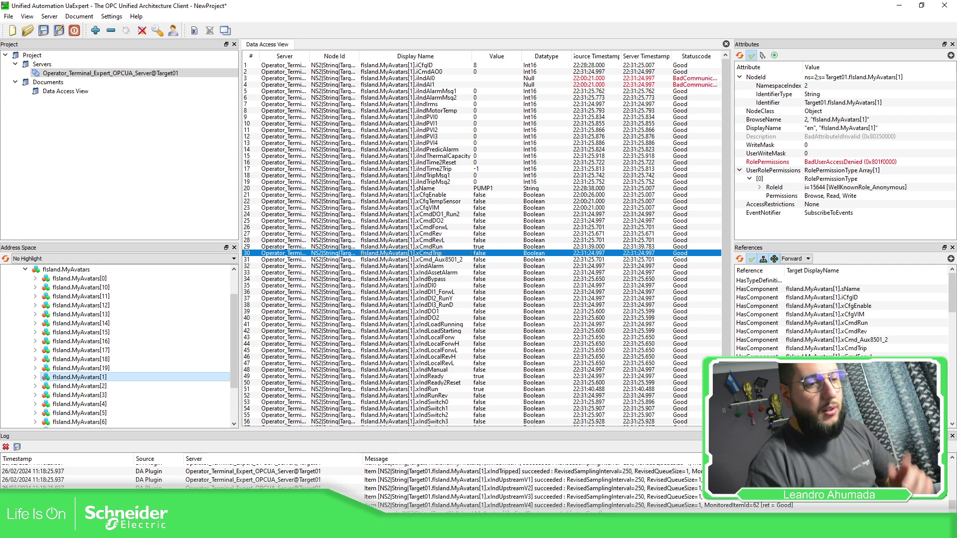
{"action": "key", "text": "alt+Tab"}
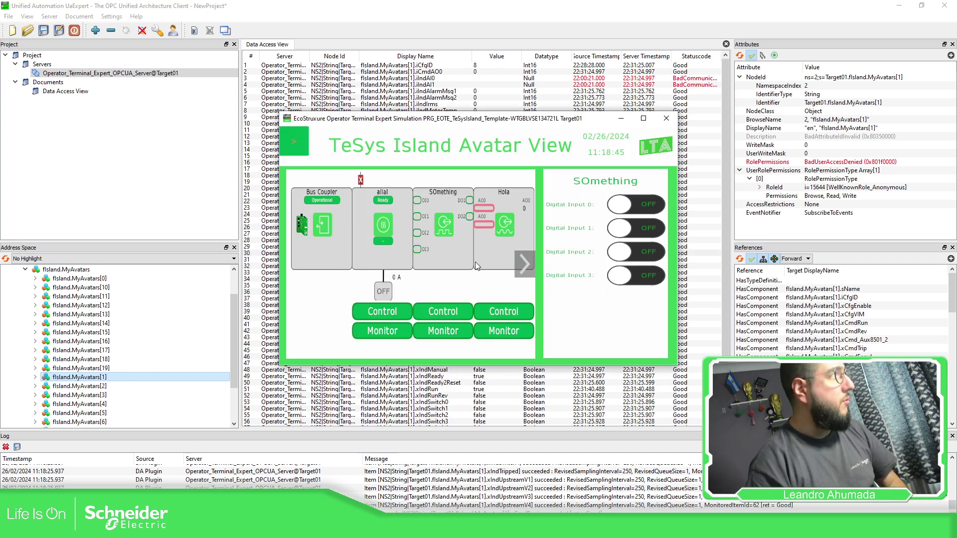
On the Select Avatars page, set Avatar 02's type to Motor One Direction
{"action": "left_click", "coordinate": [300, 148]}
{"action": "left_click", "coordinate": [309, 170]}
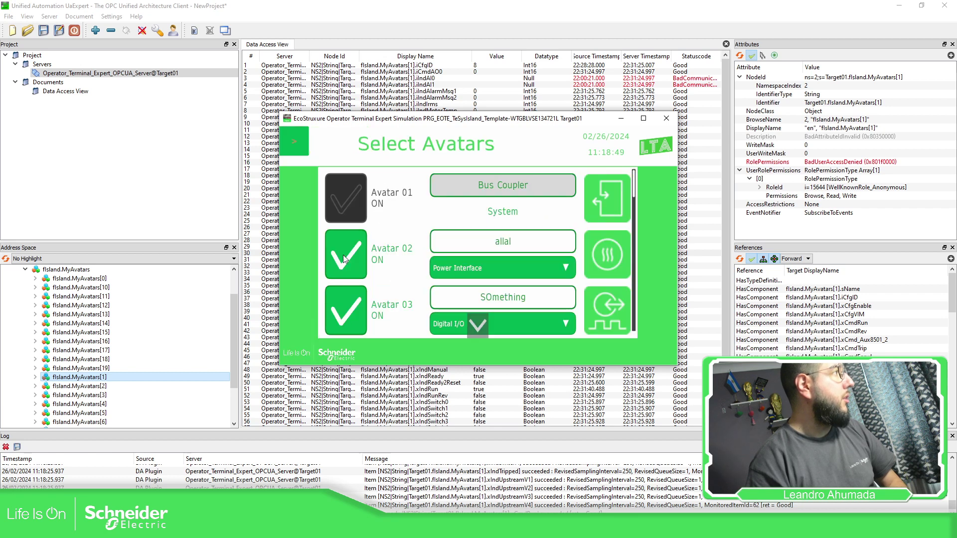
{"action": "left_click", "coordinate": [518, 268]}
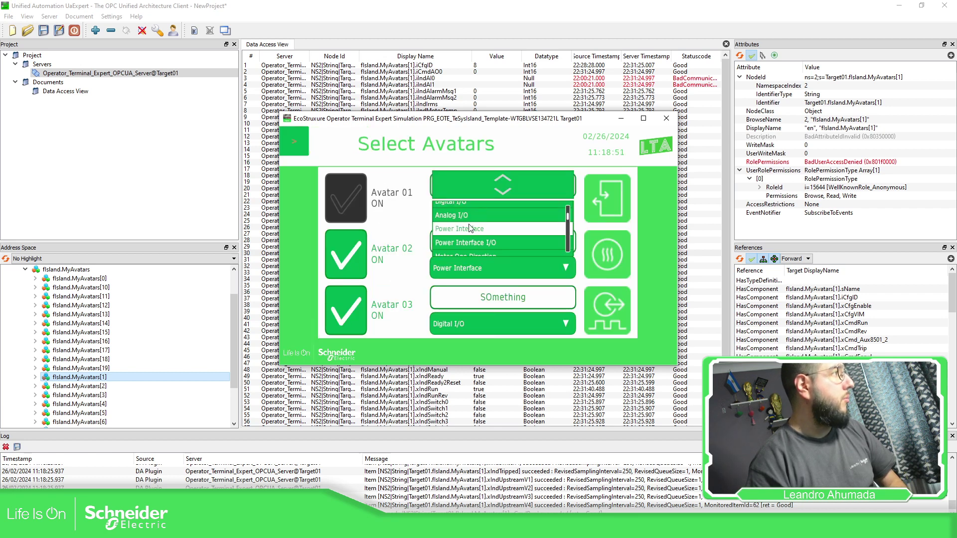
{"action": "scroll", "coordinate": [469, 225], "scroll_direction": "down", "scroll_amount": 3}
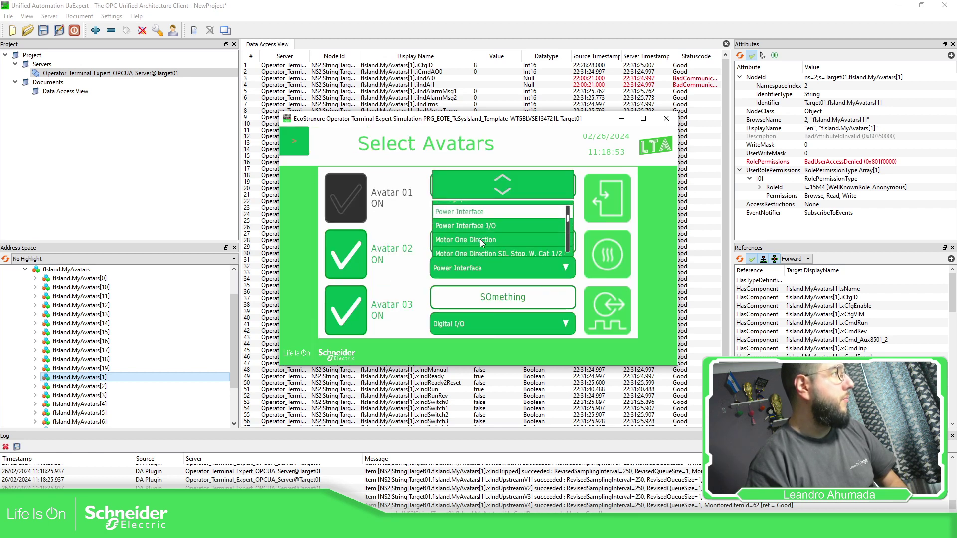
{"action": "left_click", "coordinate": [480, 239]}
Rename Avatar 02 to Pump1
{"action": "left_click", "coordinate": [503, 244]}
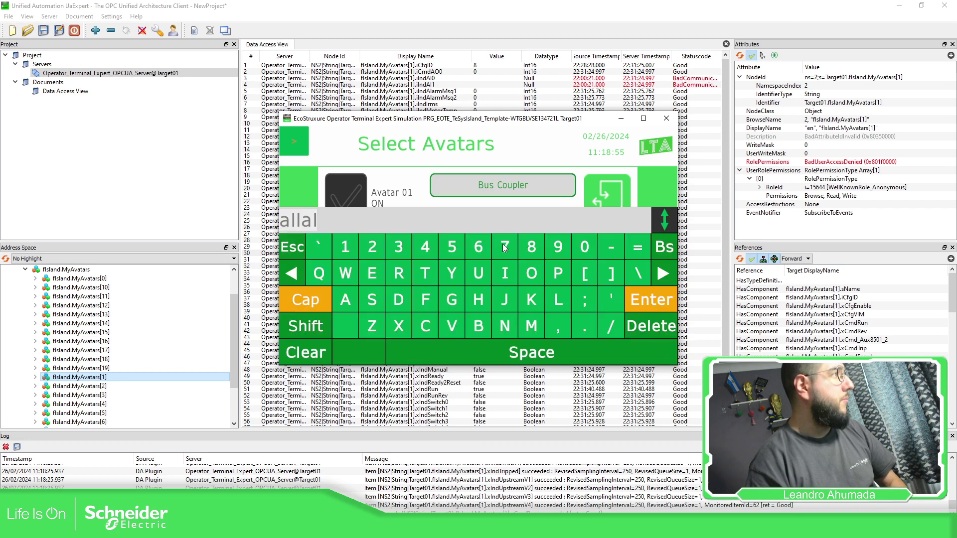
{"action": "left_click", "coordinate": [306, 326]}
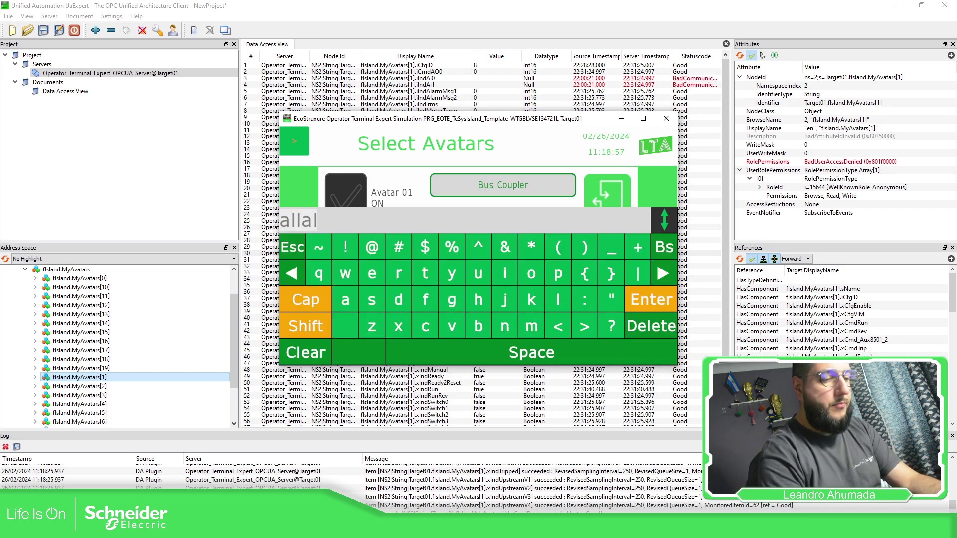
{"action": "type", "text": "Pumm"}
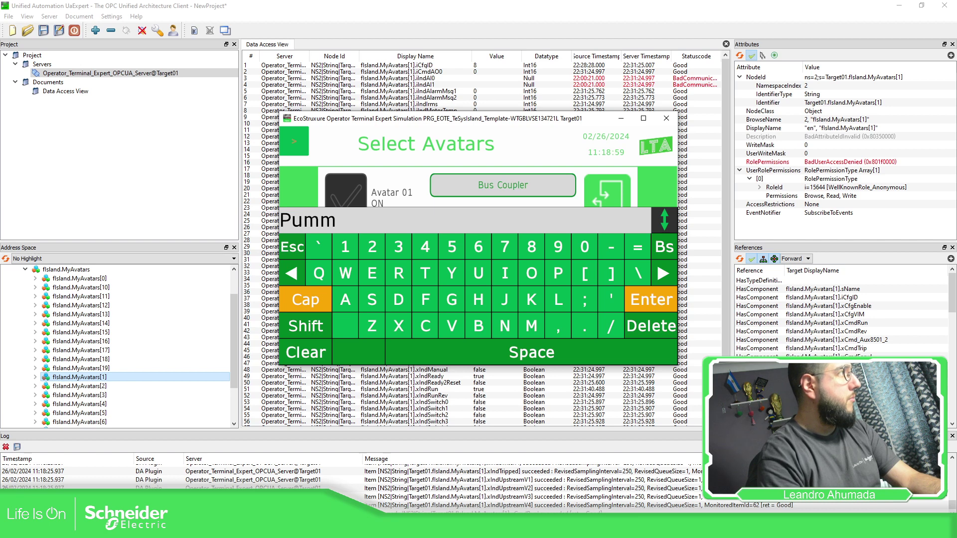
{"action": "key", "text": "BackSpace"}
{"action": "type", "text": "p1"}
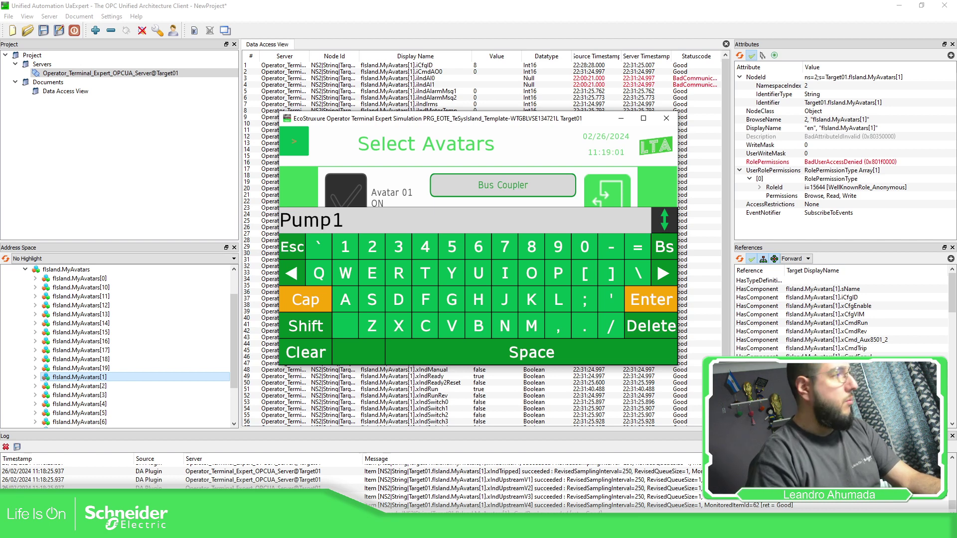
{"action": "key", "text": "Return"}
Return to the TeSys Island Avatar View, show Pump1's control panel, and move the window lower left
{"action": "scroll", "coordinate": [336, 296], "scroll_direction": "down", "scroll_amount": 2}
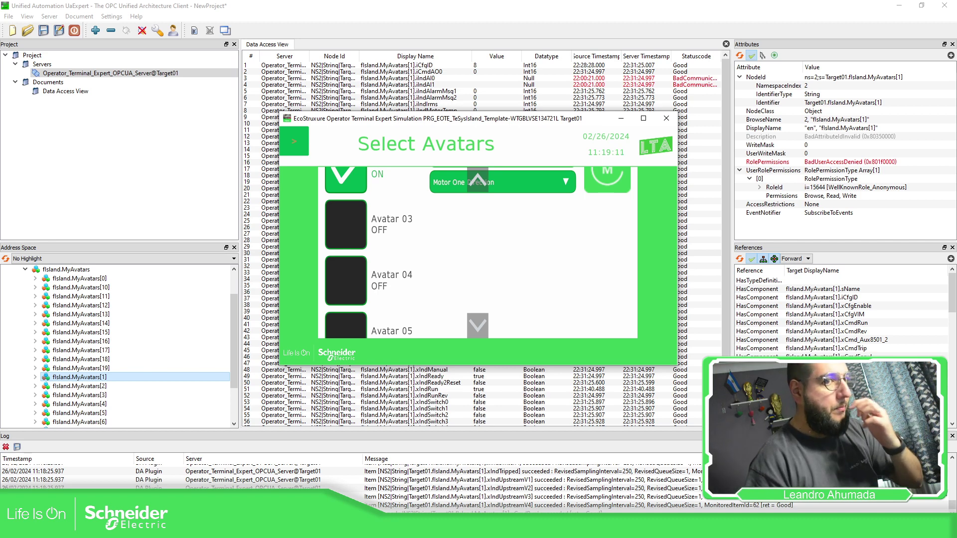
{"action": "left_click_drag", "start_coordinate": [339, 267], "coordinate": [340, 168]}
{"action": "left_click", "coordinate": [299, 143]}
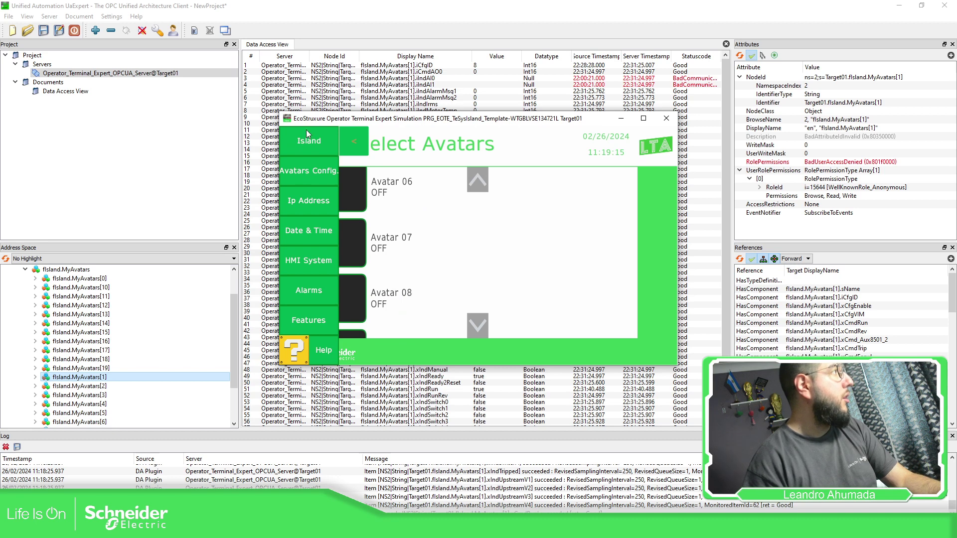
{"action": "left_click", "coordinate": [314, 143]}
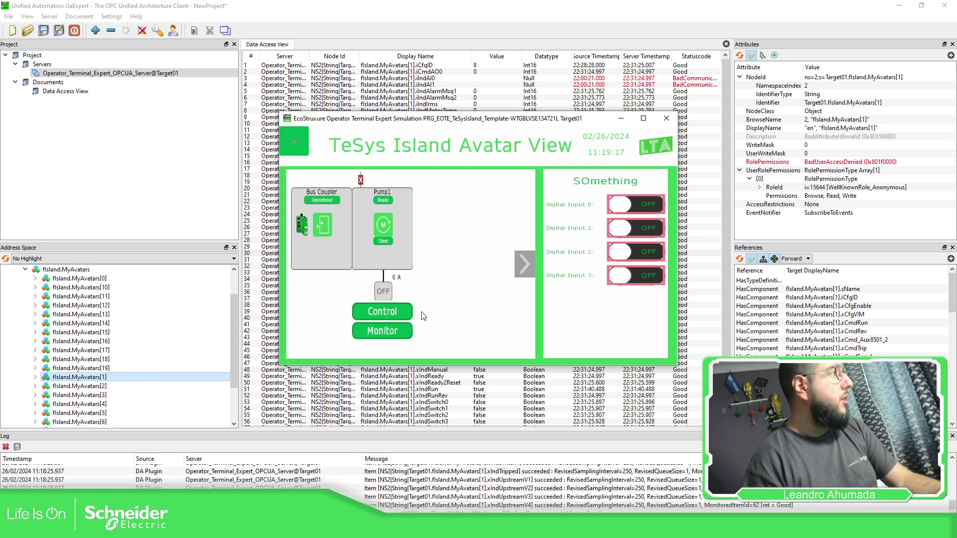
{"action": "left_click", "coordinate": [394, 315]}
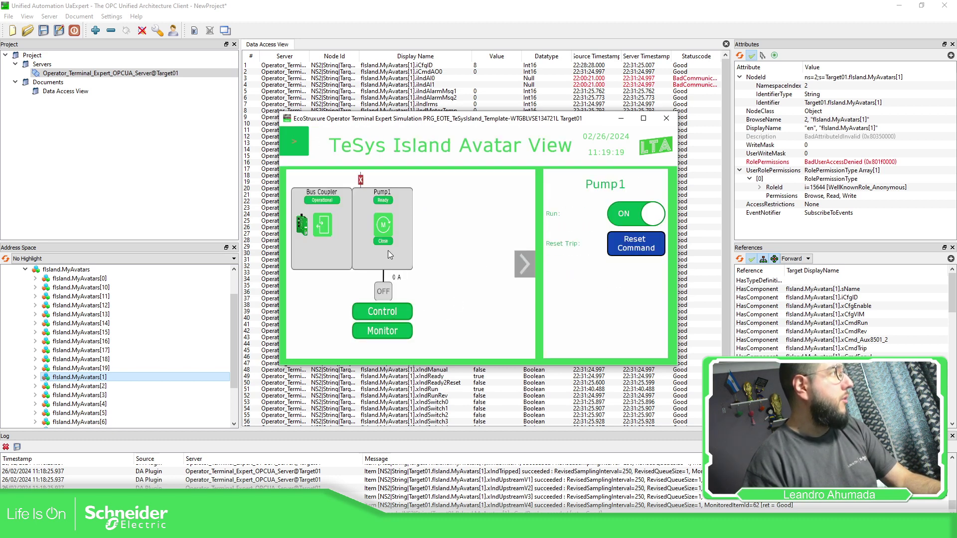
{"action": "left_click_drag", "start_coordinate": [483, 114], "coordinate": [294, 159]}
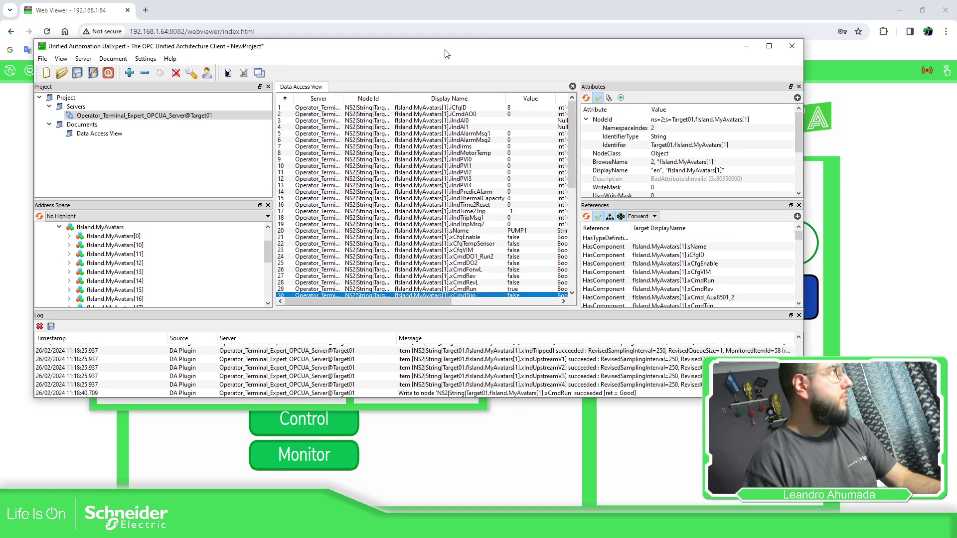
Place UaExpert beside the simulation, write false to xCmdRun, and check Pump1 shows Run OFF
{"action": "left_click_drag", "start_coordinate": [447, 53], "coordinate": [588, 23]}
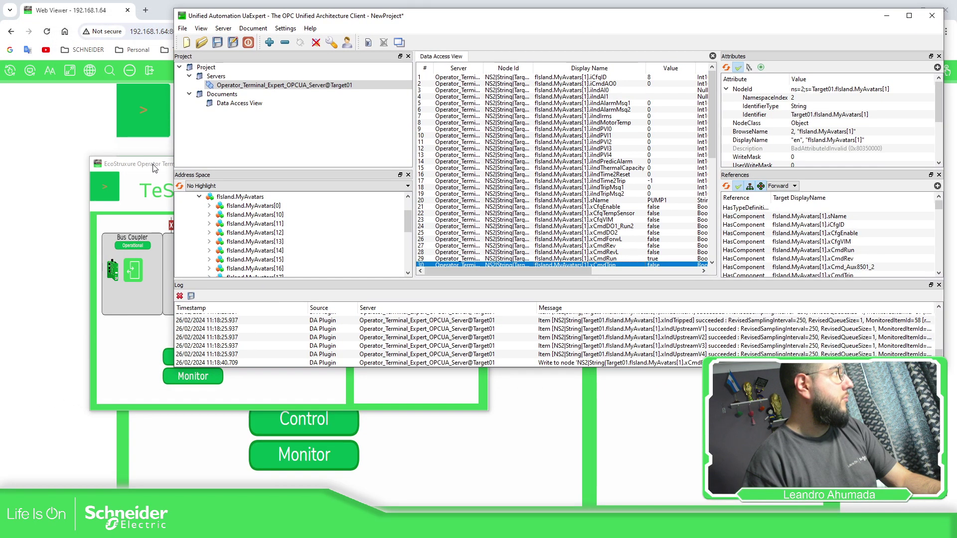
{"action": "left_click_drag", "start_coordinate": [155, 169], "coordinate": [72, 263]}
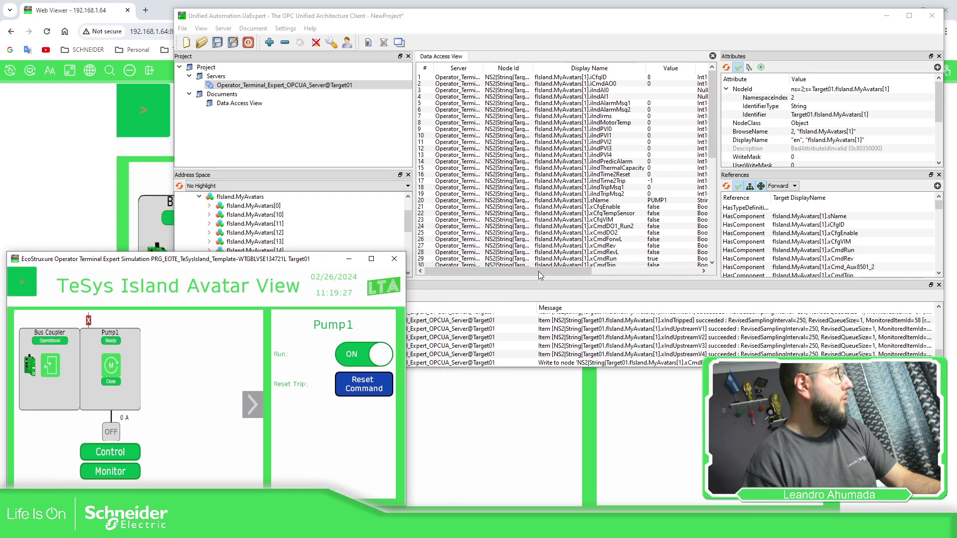
{"action": "scroll", "coordinate": [669, 211], "scroll_direction": "down", "scroll_amount": 3}
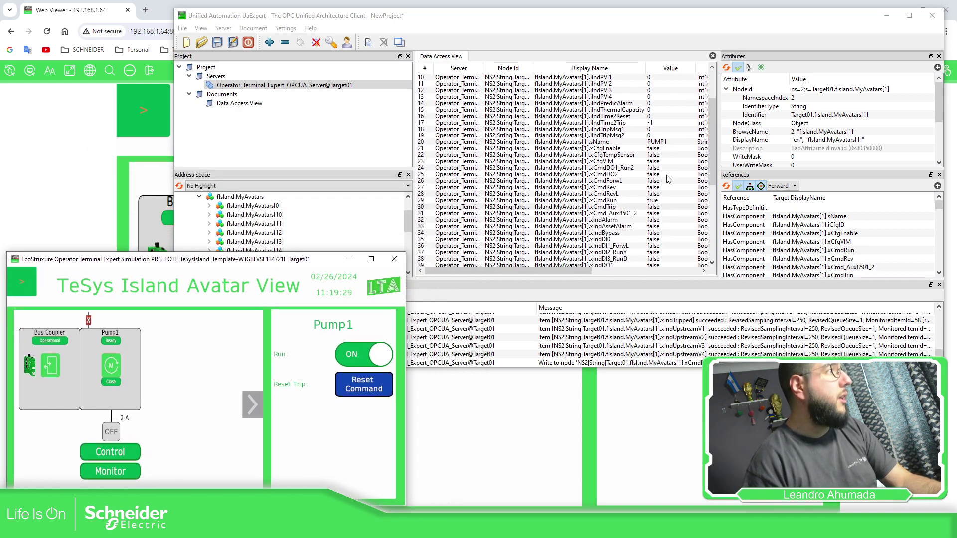
{"action": "left_click", "coordinate": [658, 201]}
{"action": "left_click", "coordinate": [657, 201]}
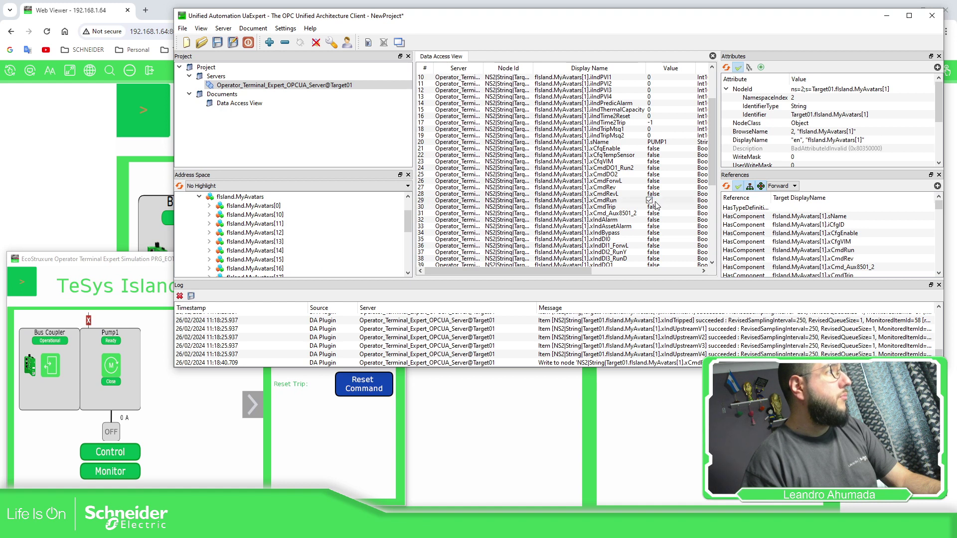
{"action": "left_click", "coordinate": [656, 207]}
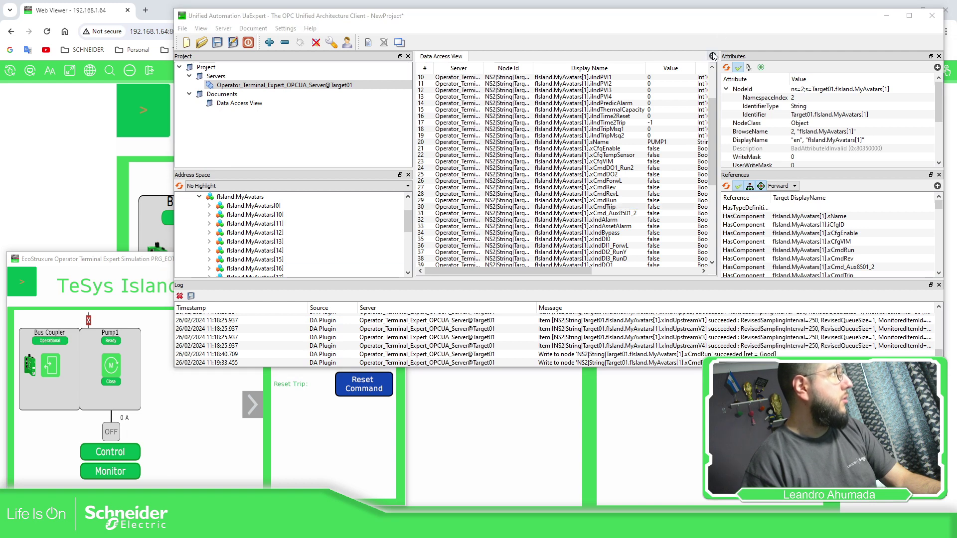
{"action": "left_click", "coordinate": [153, 283]}
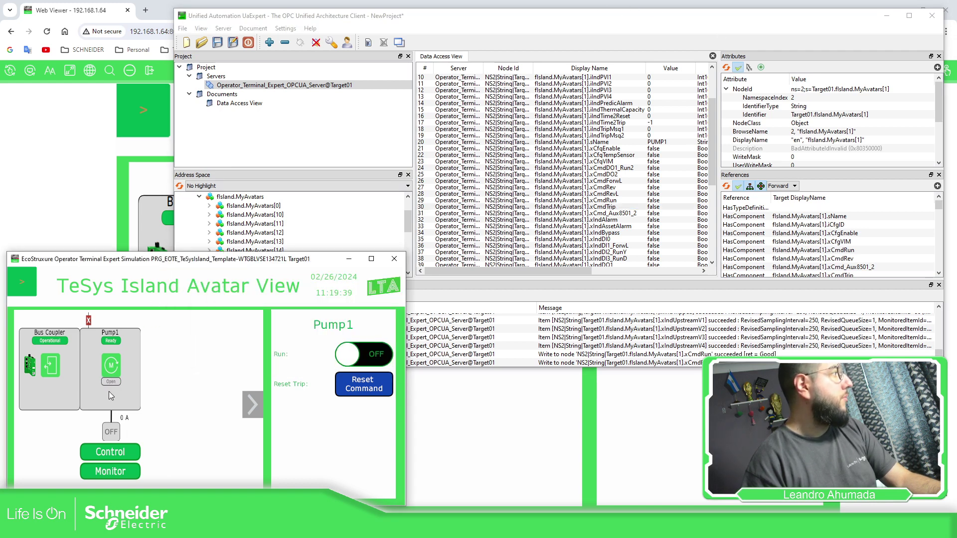